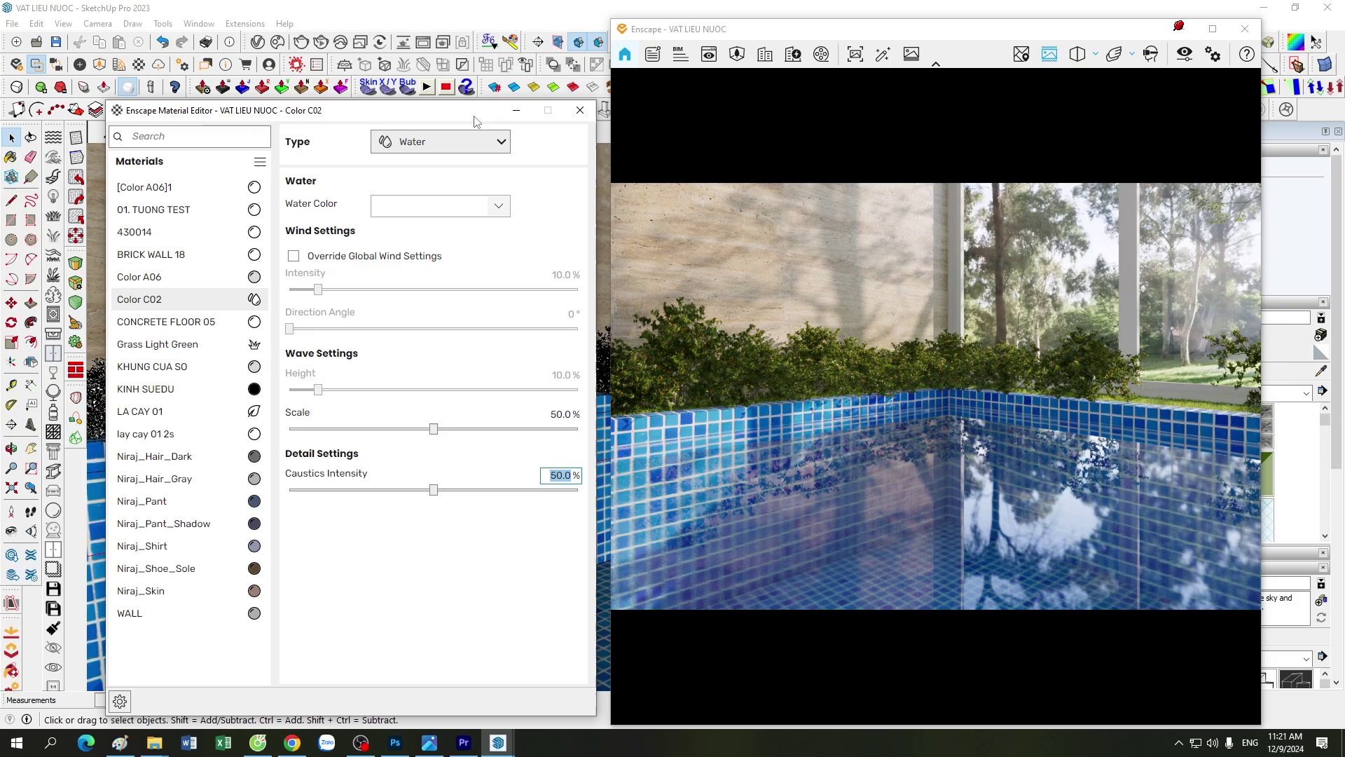
Step: Show the material Type list for the Color C02 water material in the Material Editor
click(455, 142)
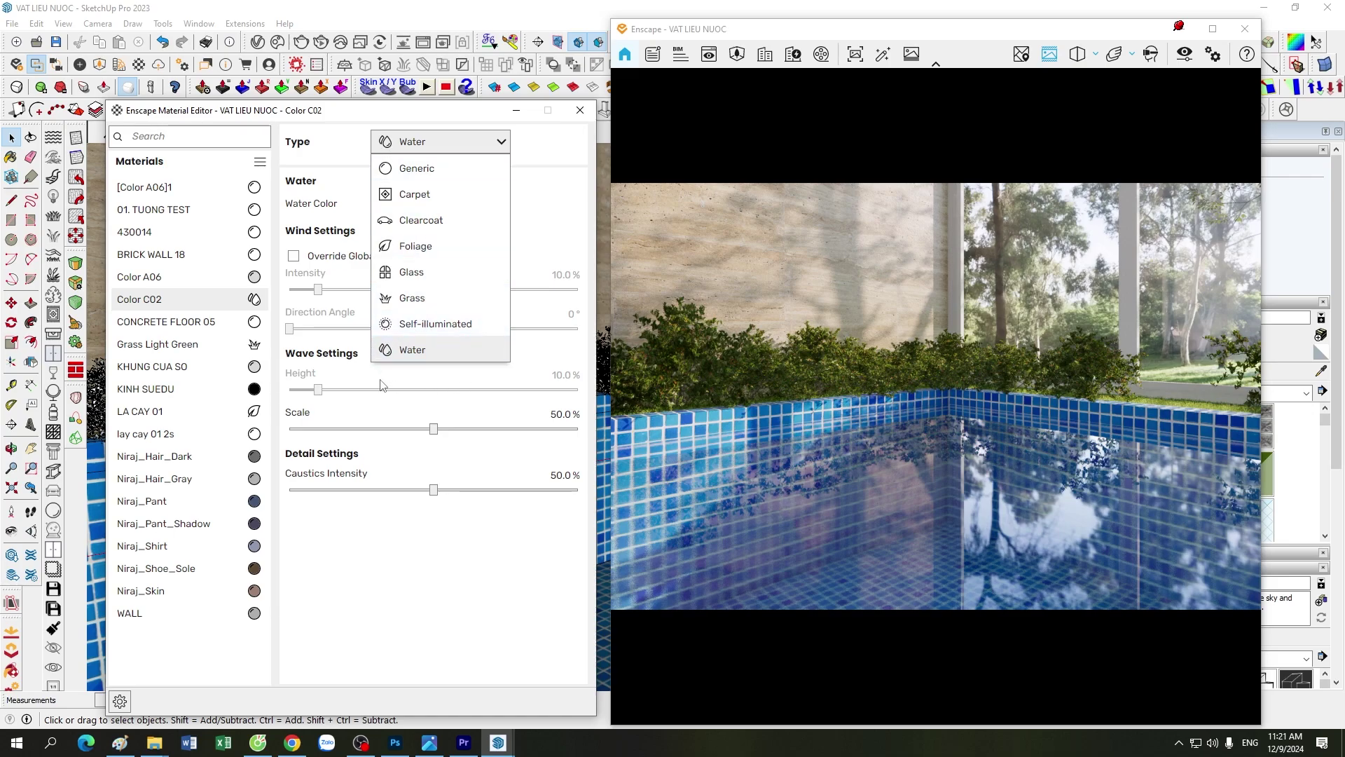
Step: Close the Type list with Water kept and reposition the Material Editor window
click(439, 355)
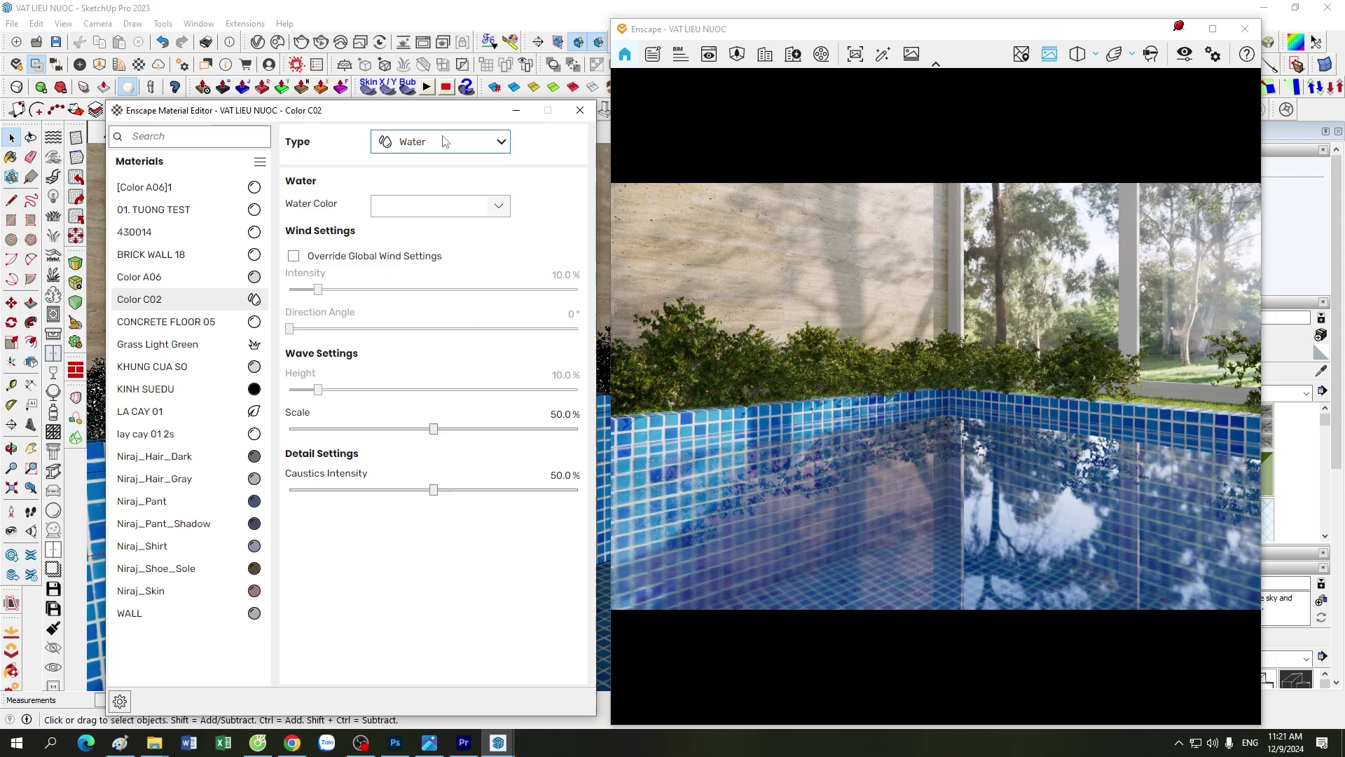
drag(440, 118, 298, 110)
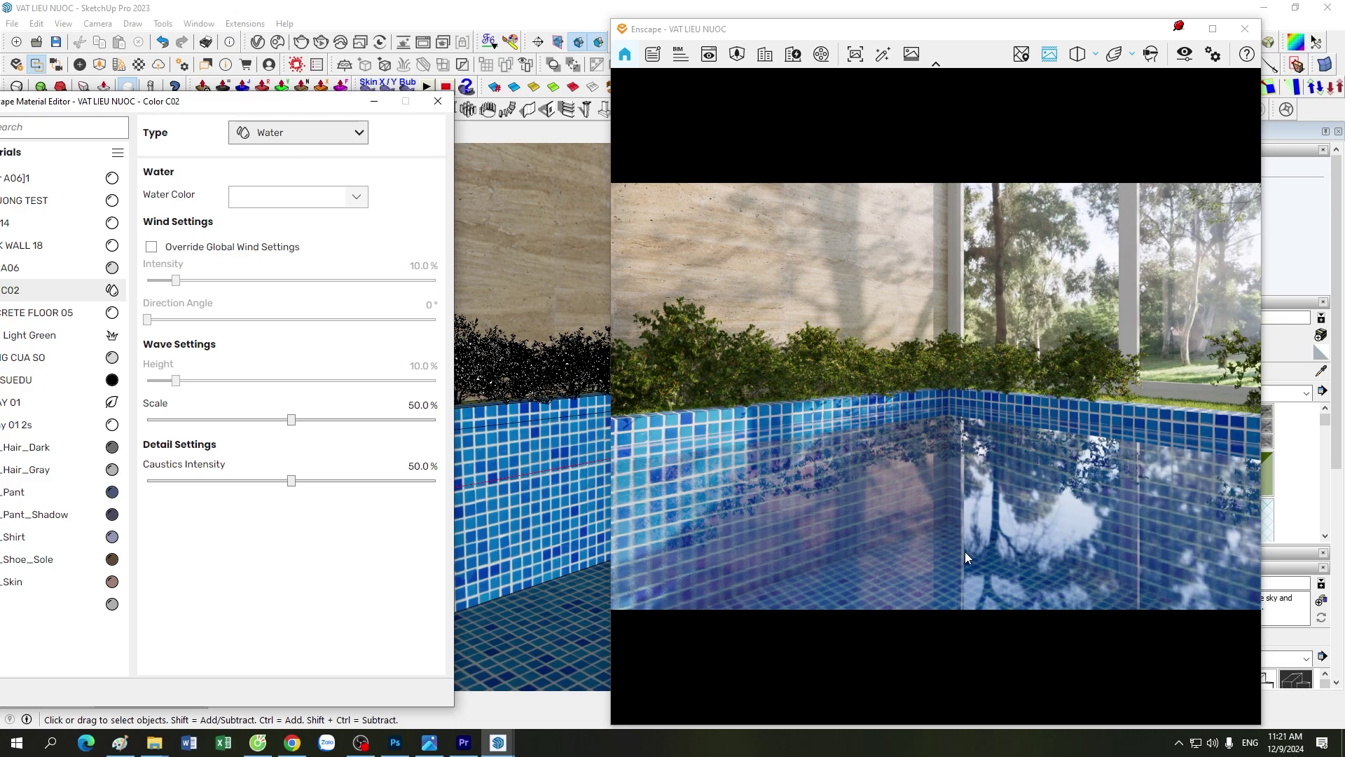
drag(306, 105, 394, 89)
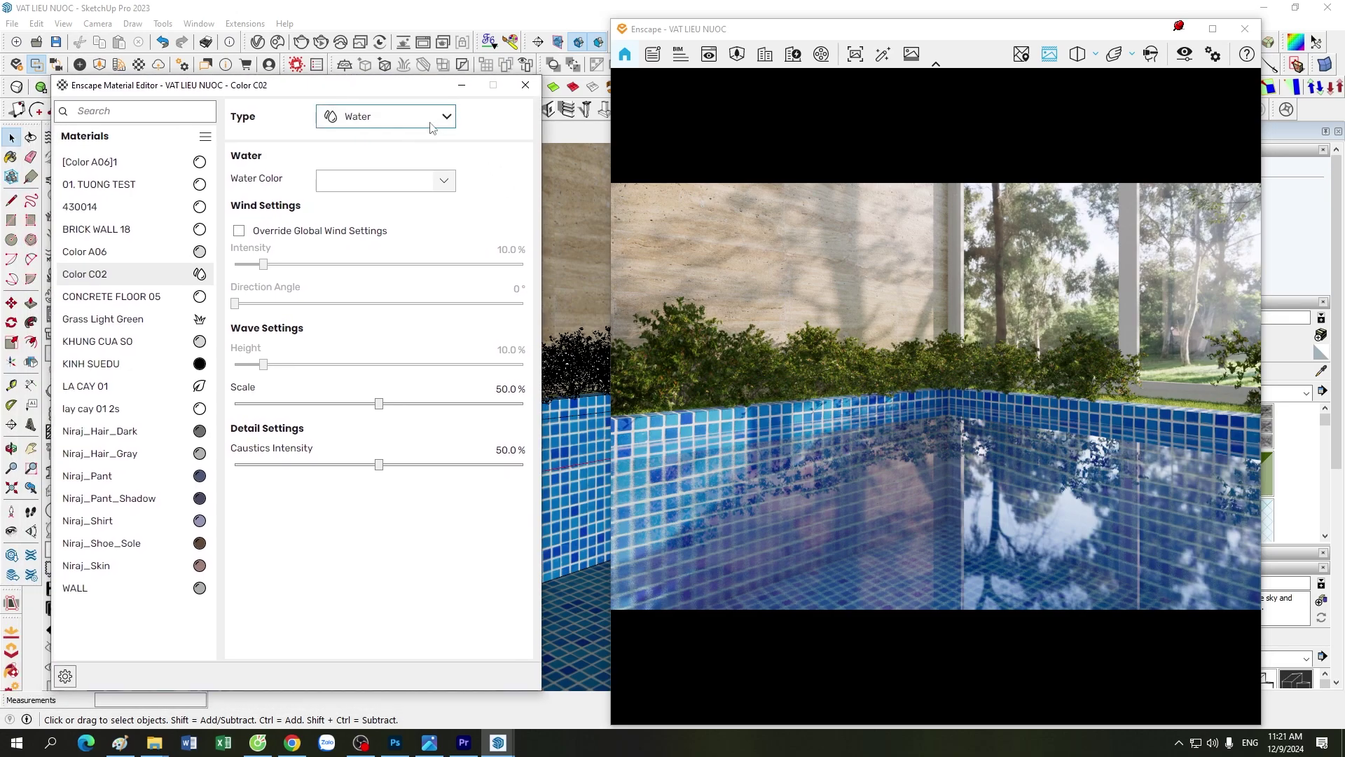
click(447, 118)
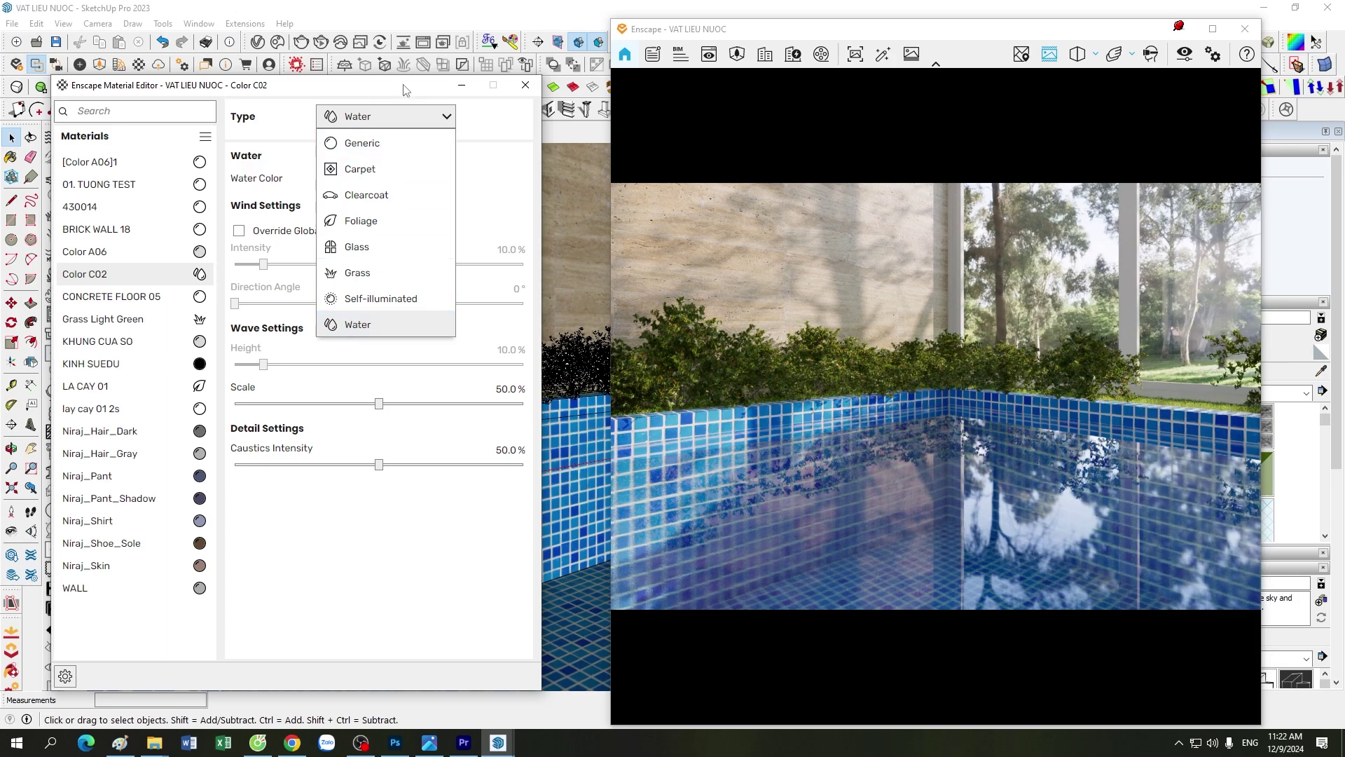
click(357, 94)
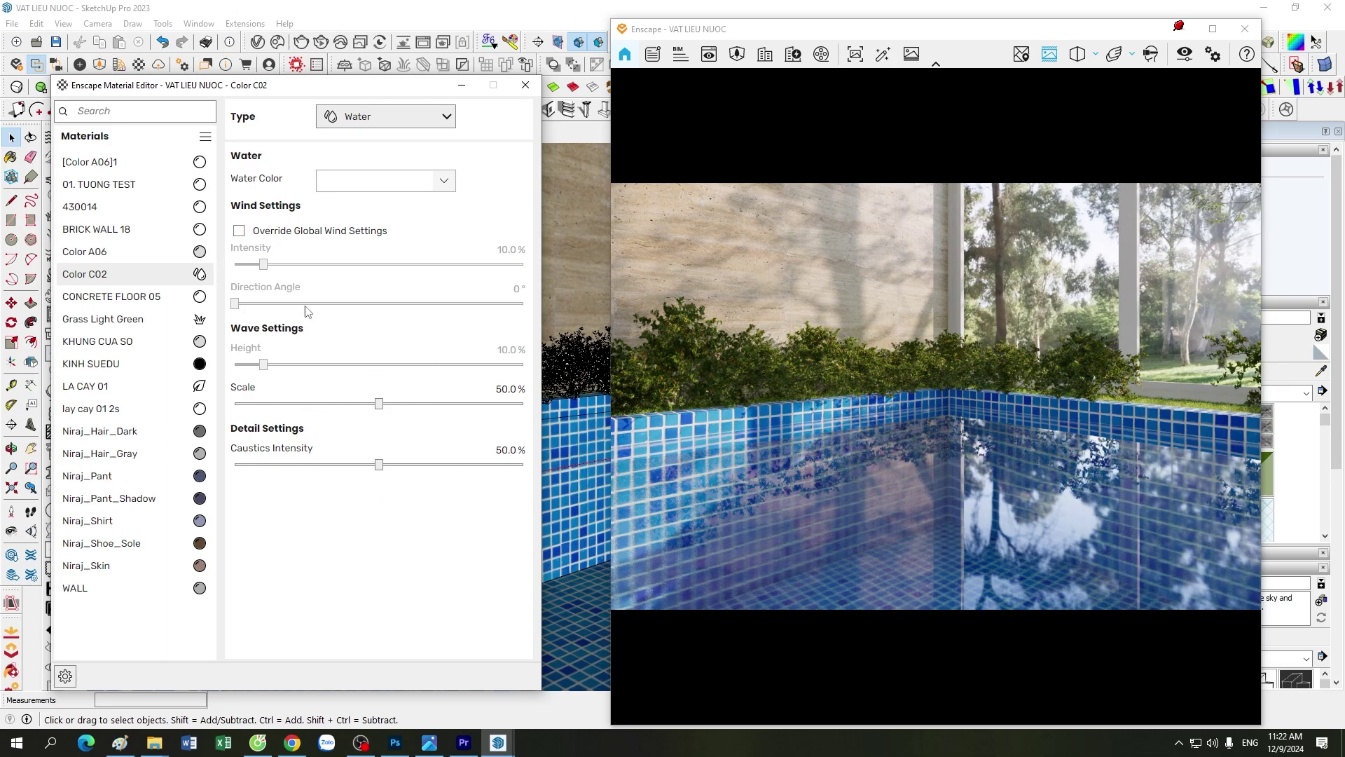
Step: Tint the Color C02 water light blue with the Water Color picker
click(444, 183)
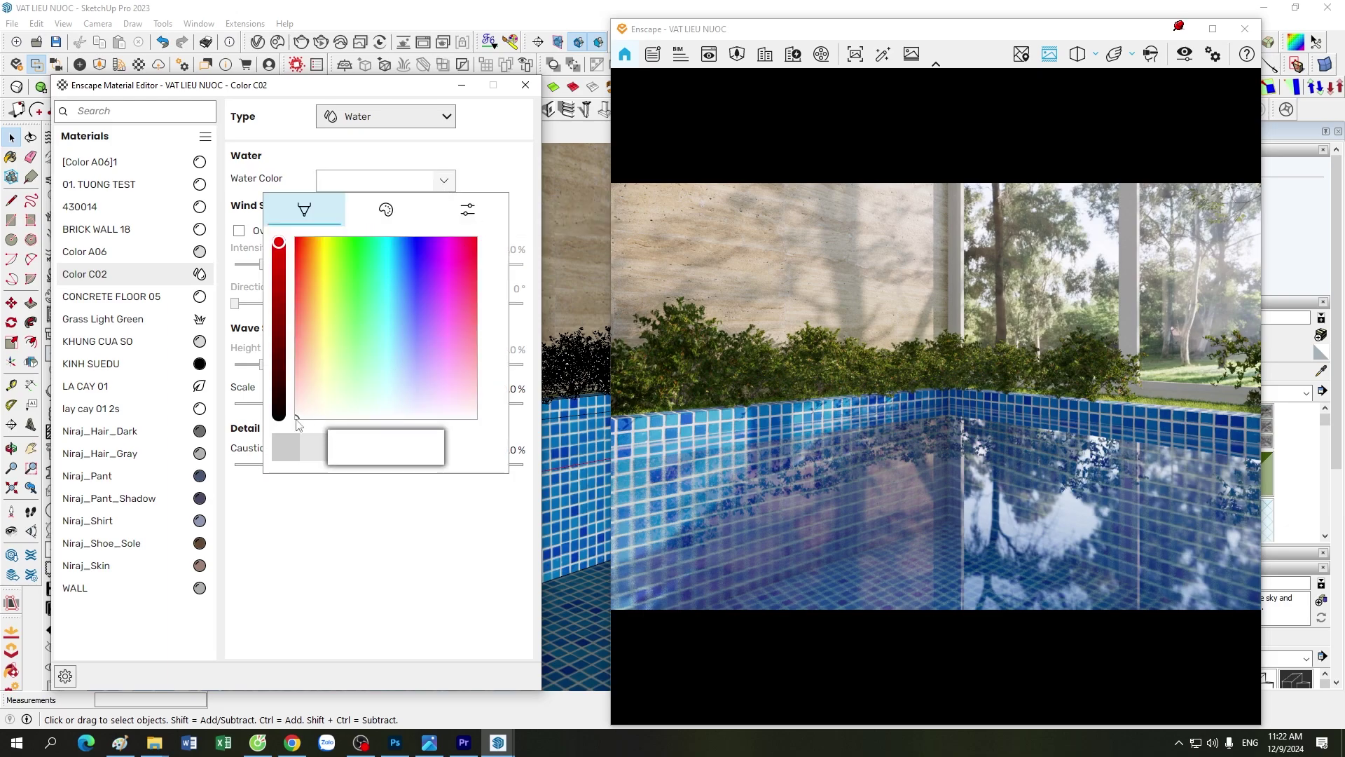
drag(297, 419, 384, 388)
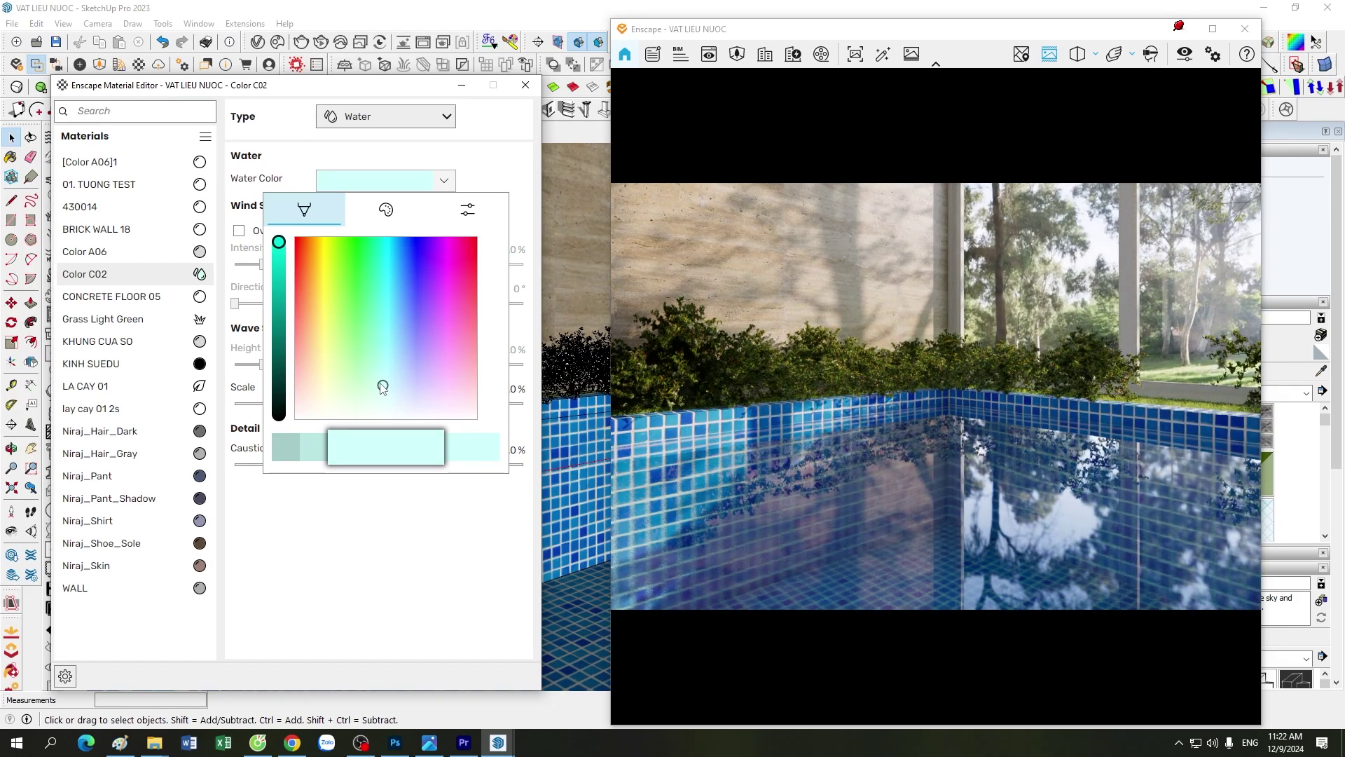
drag(382, 387, 323, 367)
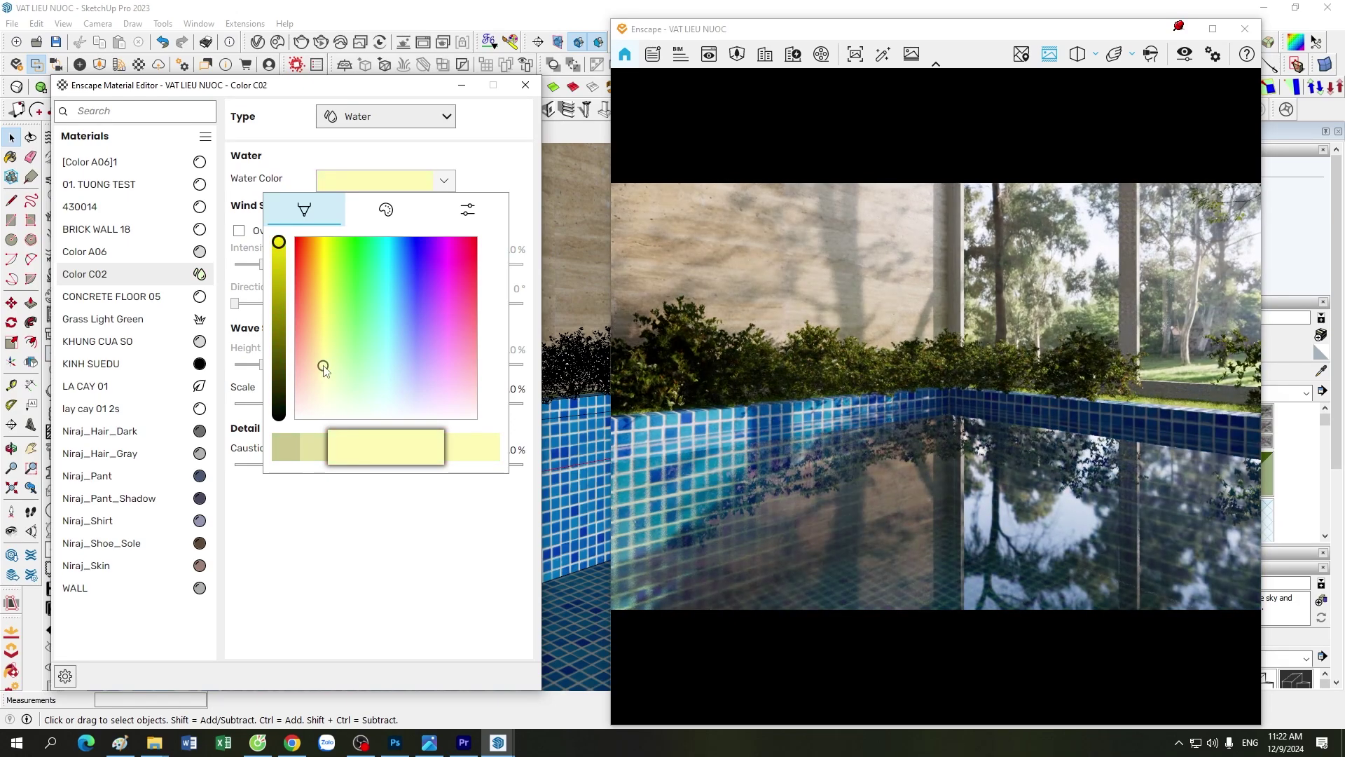
mouse_move(323, 368)
mouse_down()
mouse_move(472, 369)
mouse_move(394, 368)
mouse_up()
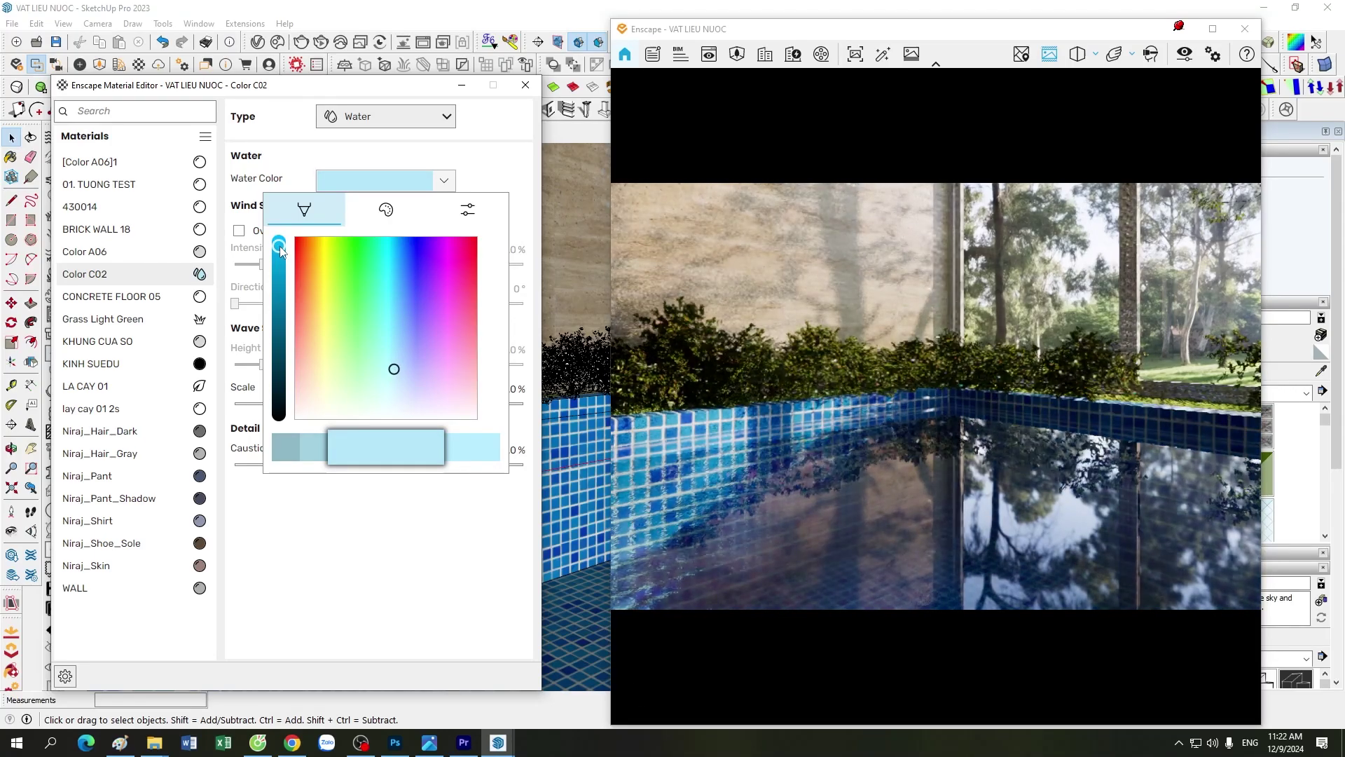
click(506, 323)
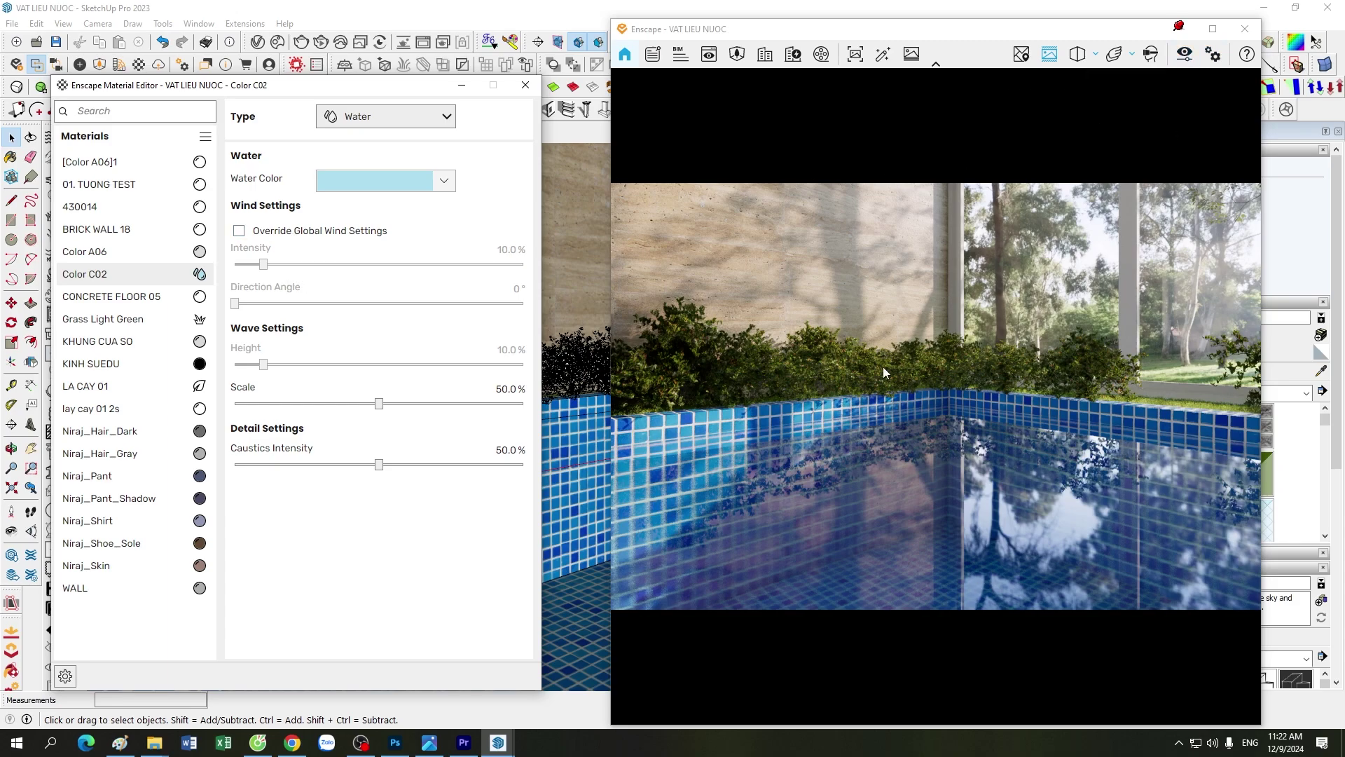
Step: Check the Atmosphere visual settings, then enable Override Global Wind Settings for the water
click(1183, 55)
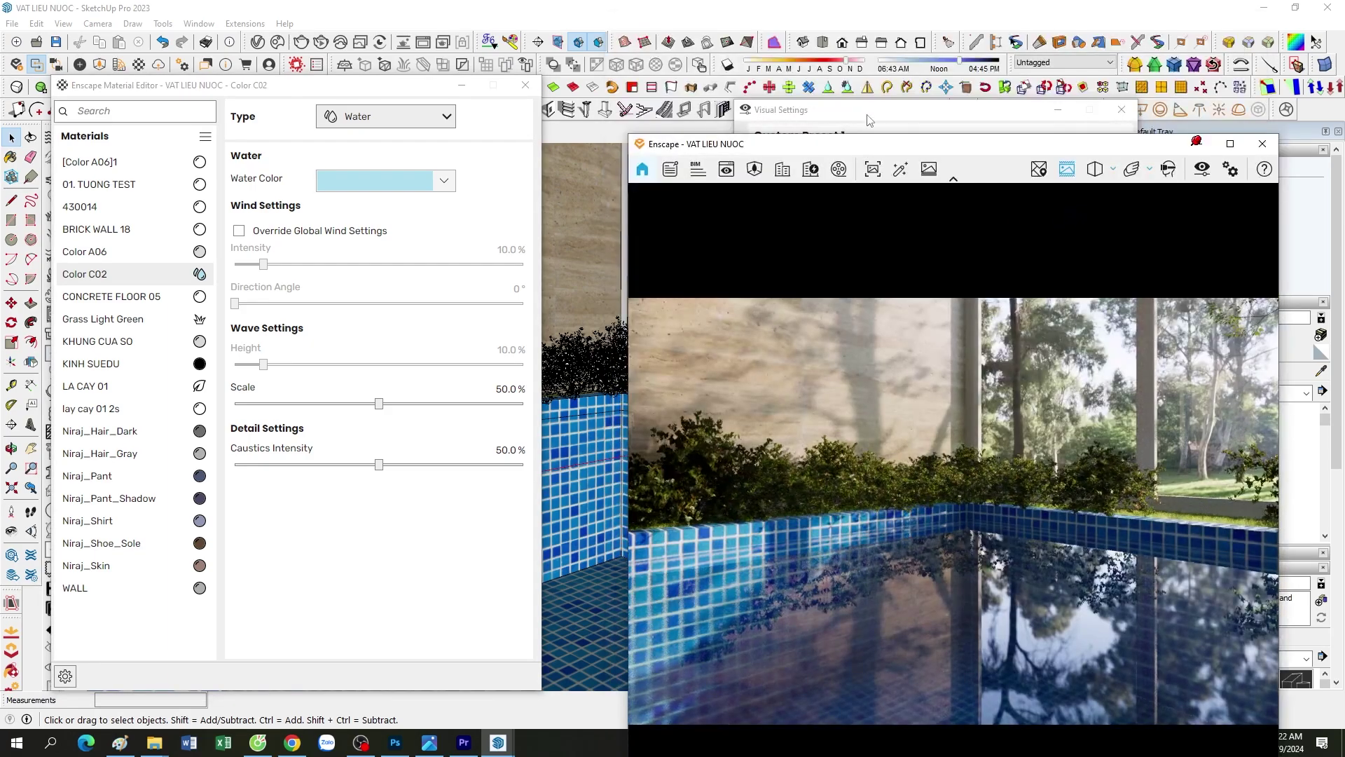
drag(869, 119, 309, 95)
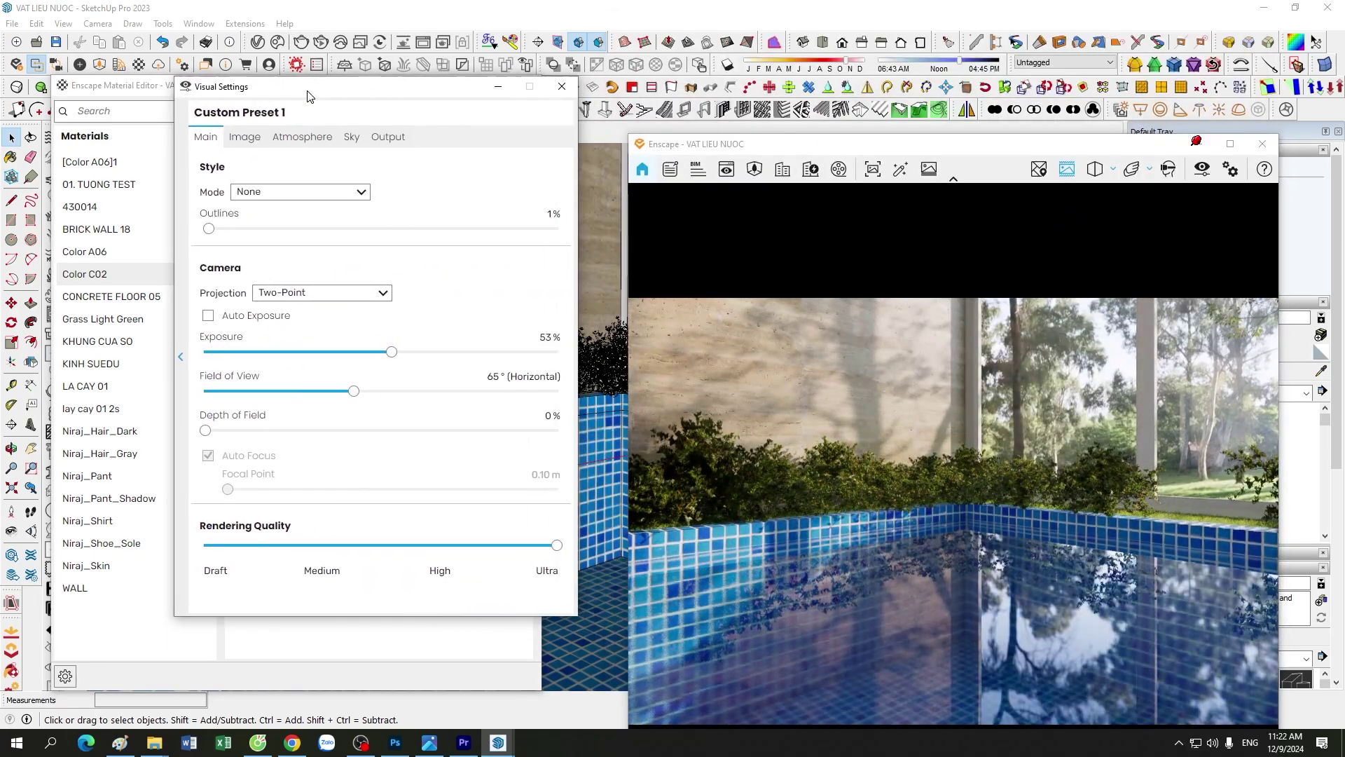
click(302, 138)
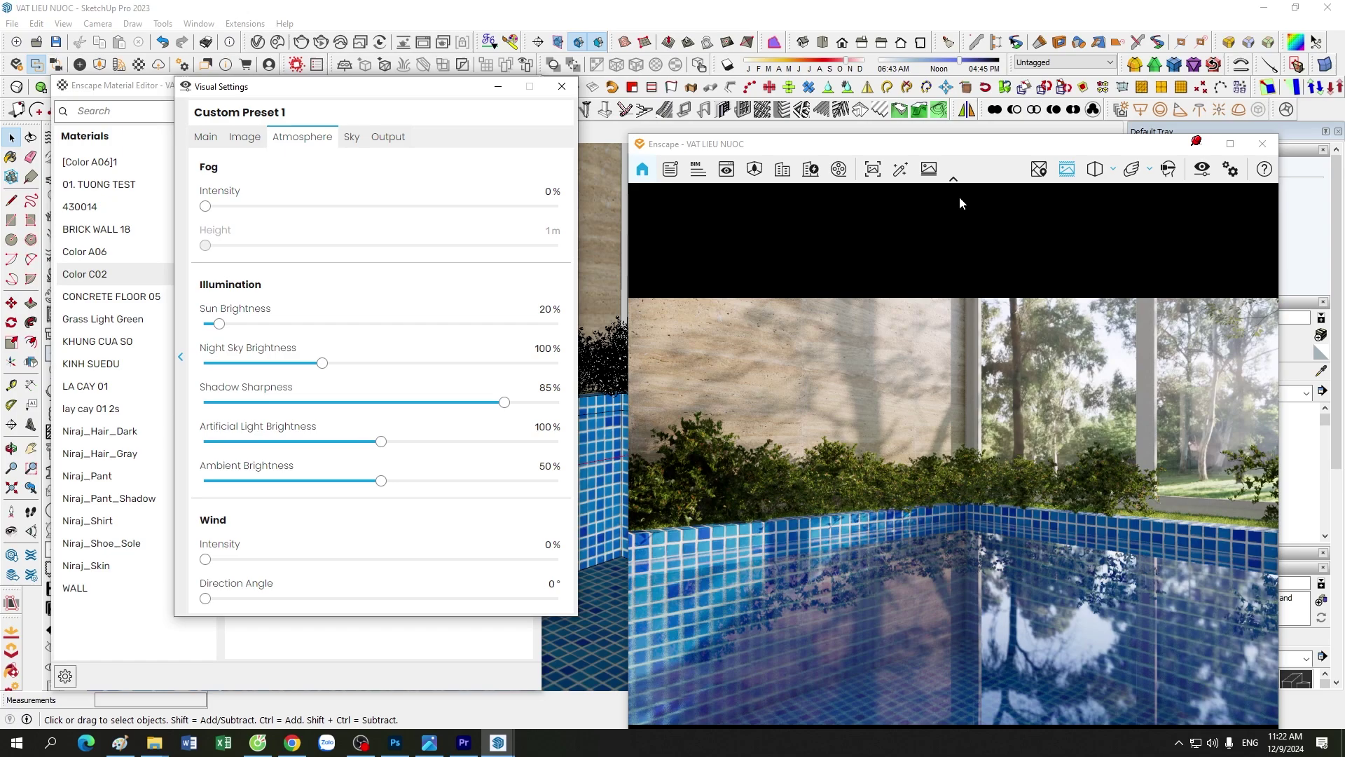
drag(938, 149, 937, 41)
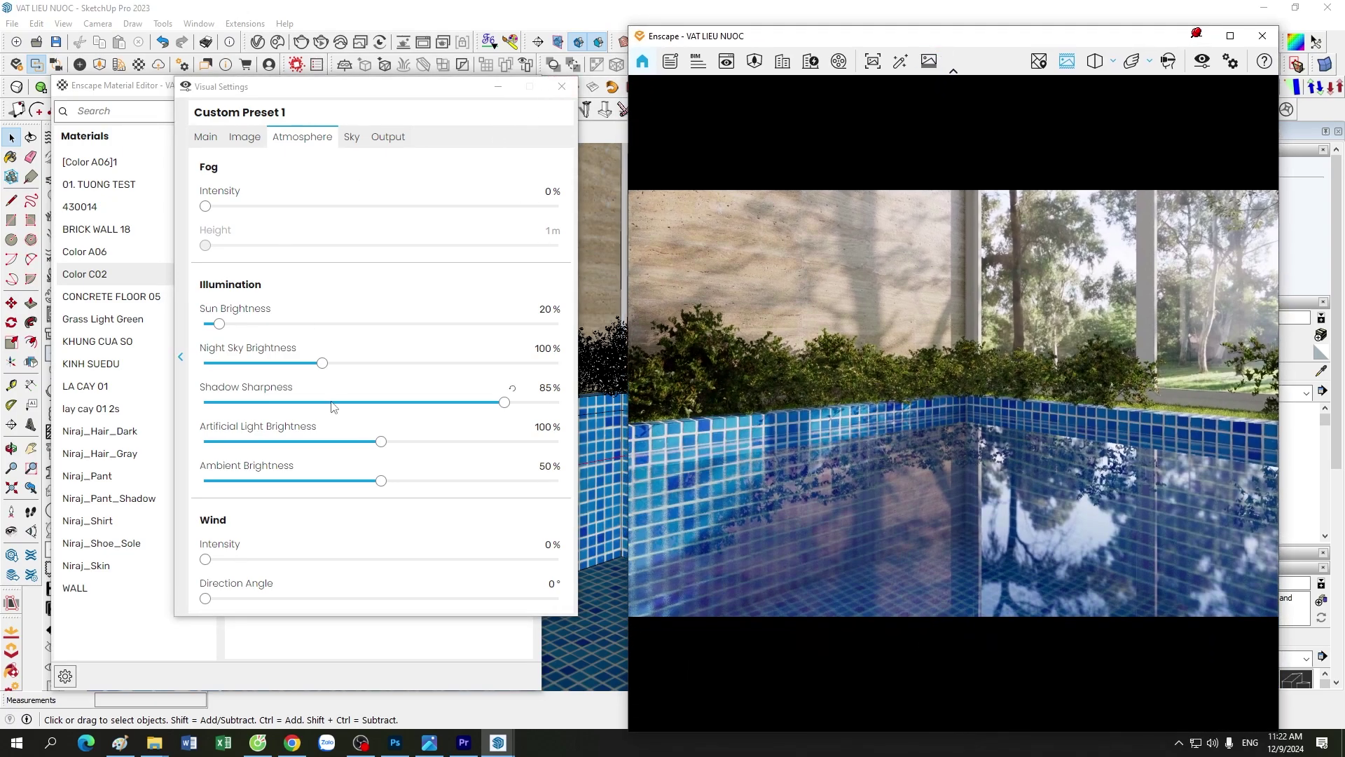
mouse_move(380, 198)
click(561, 86)
click(239, 234)
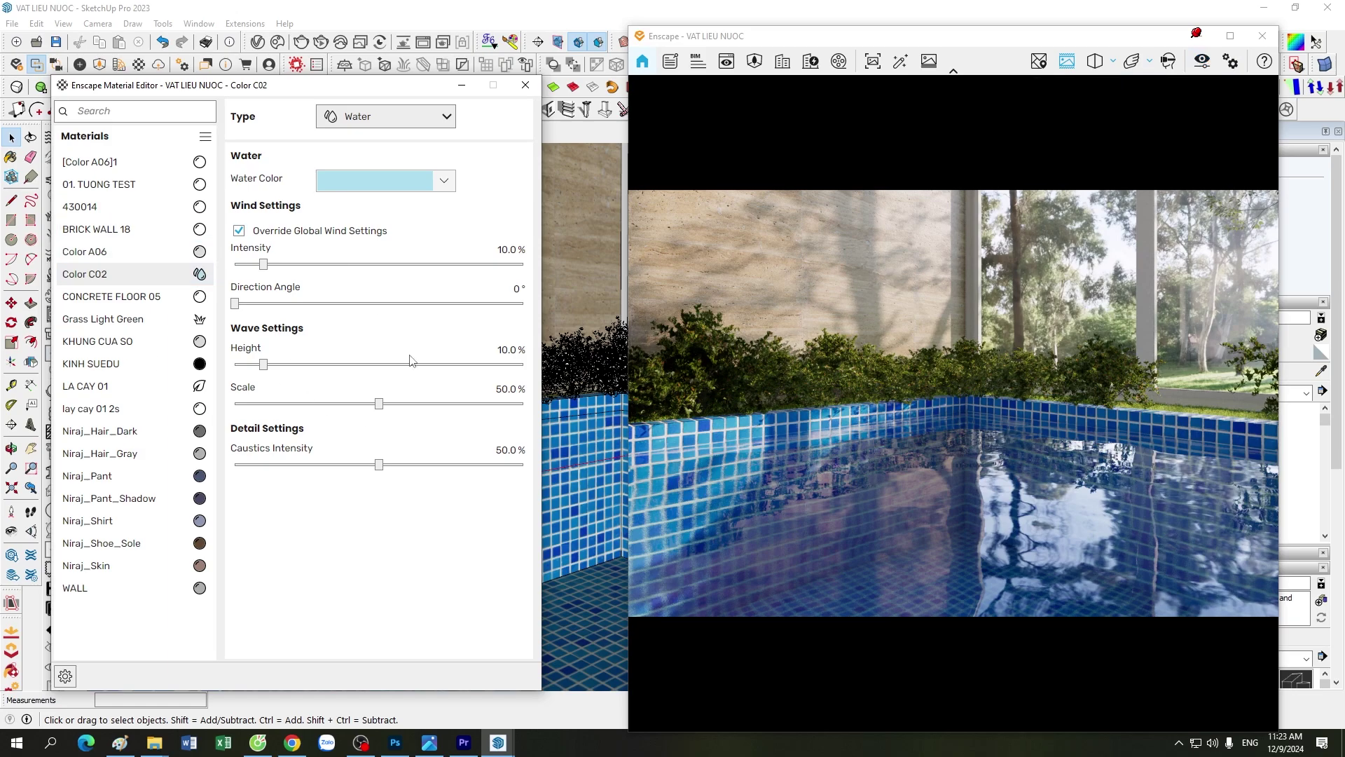
mouse_move(263, 265)
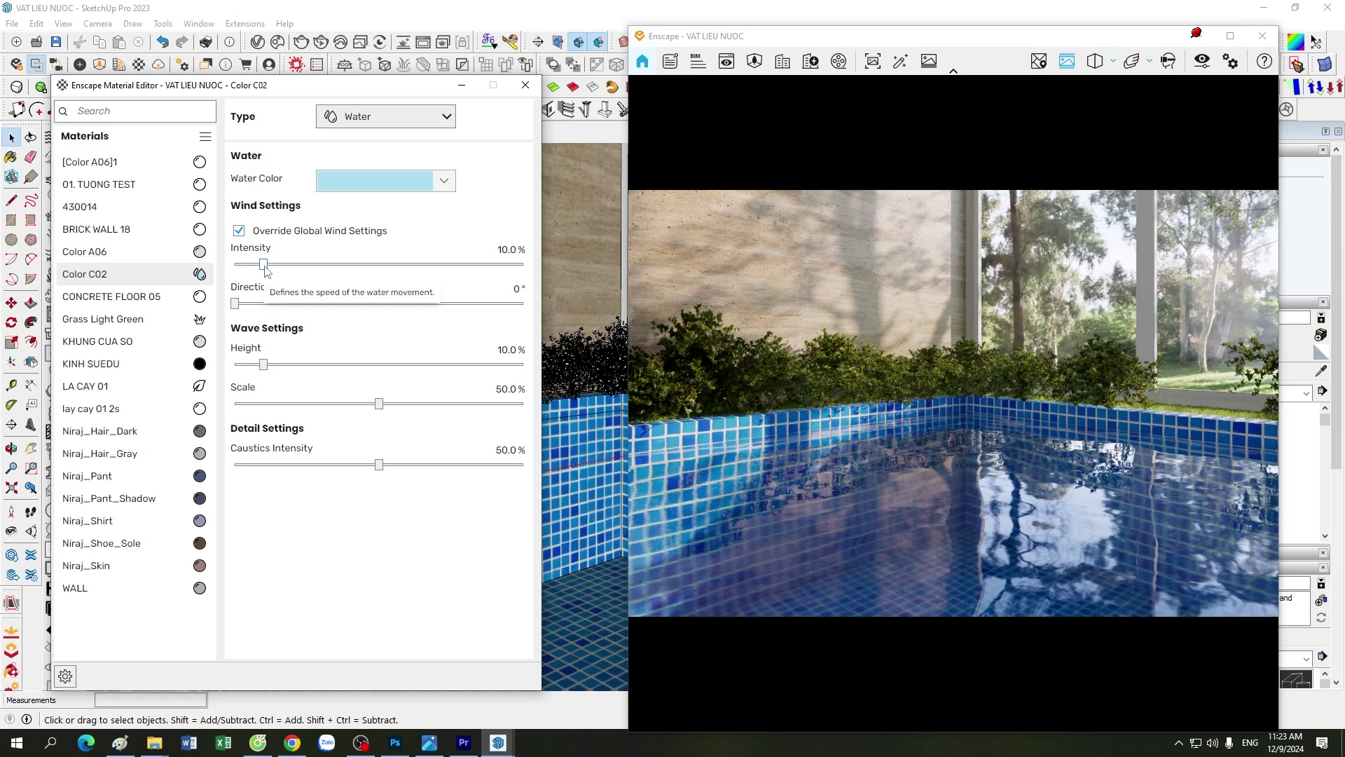
Step: Raise the water's own wind Intensity to 15.0% and check the ripples in the render
drag(264, 264, 330, 264)
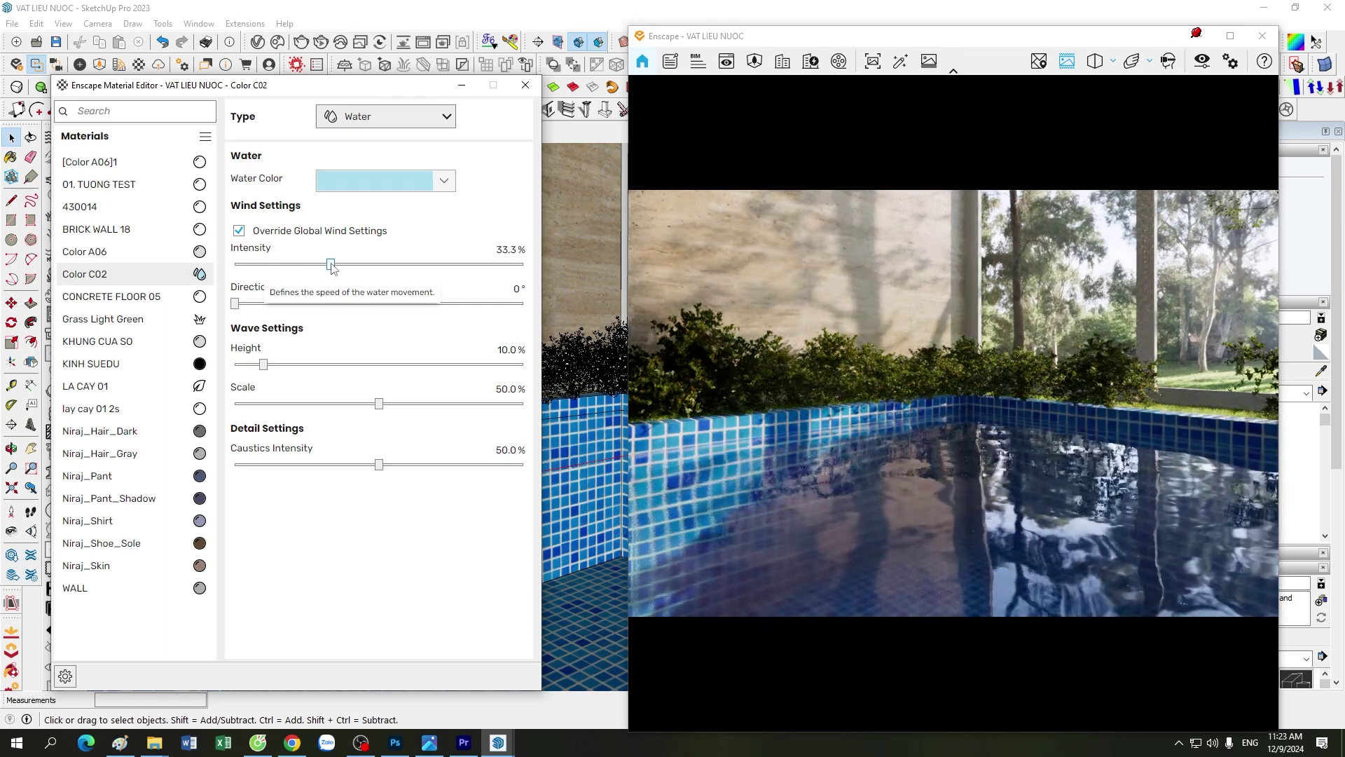
mouse_move(331, 265)
mouse_down()
mouse_move(400, 265)
mouse_move(278, 264)
mouse_up()
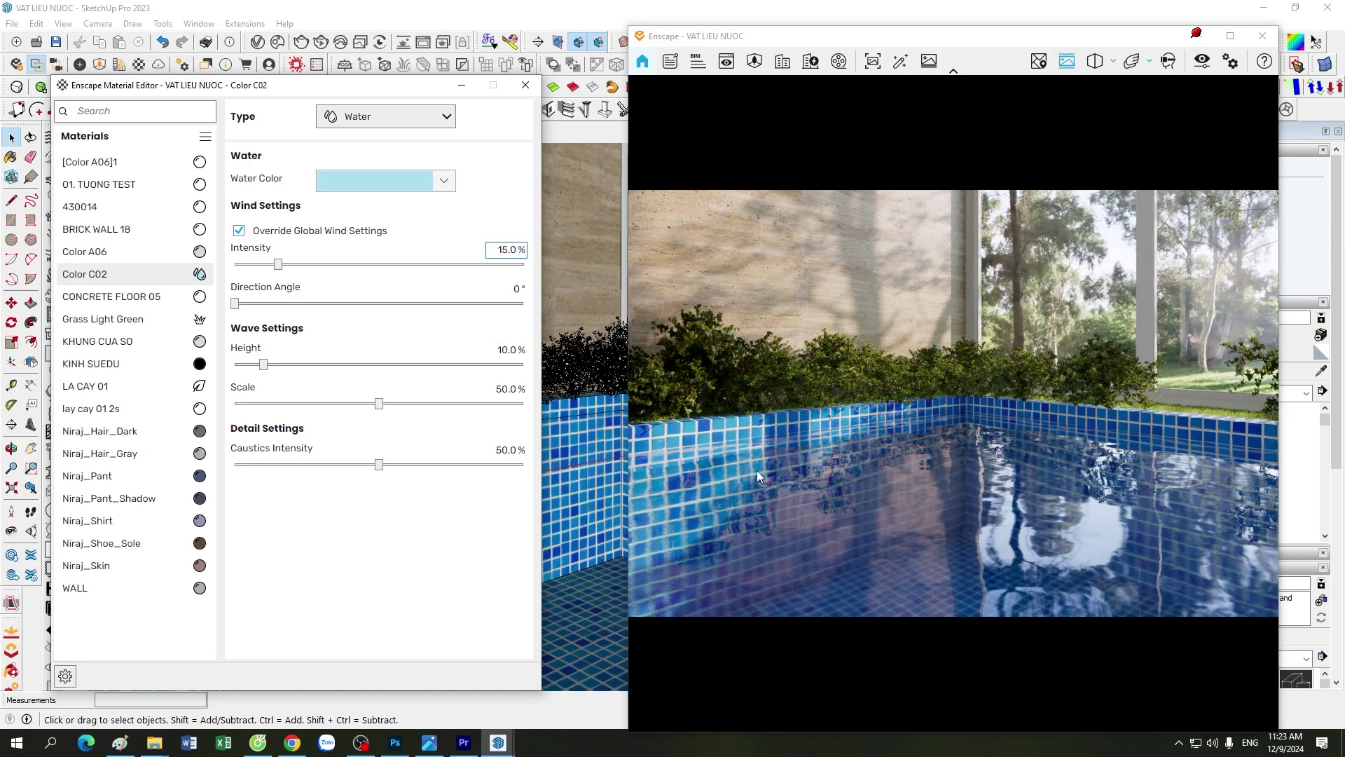
drag(760, 476, 833, 459)
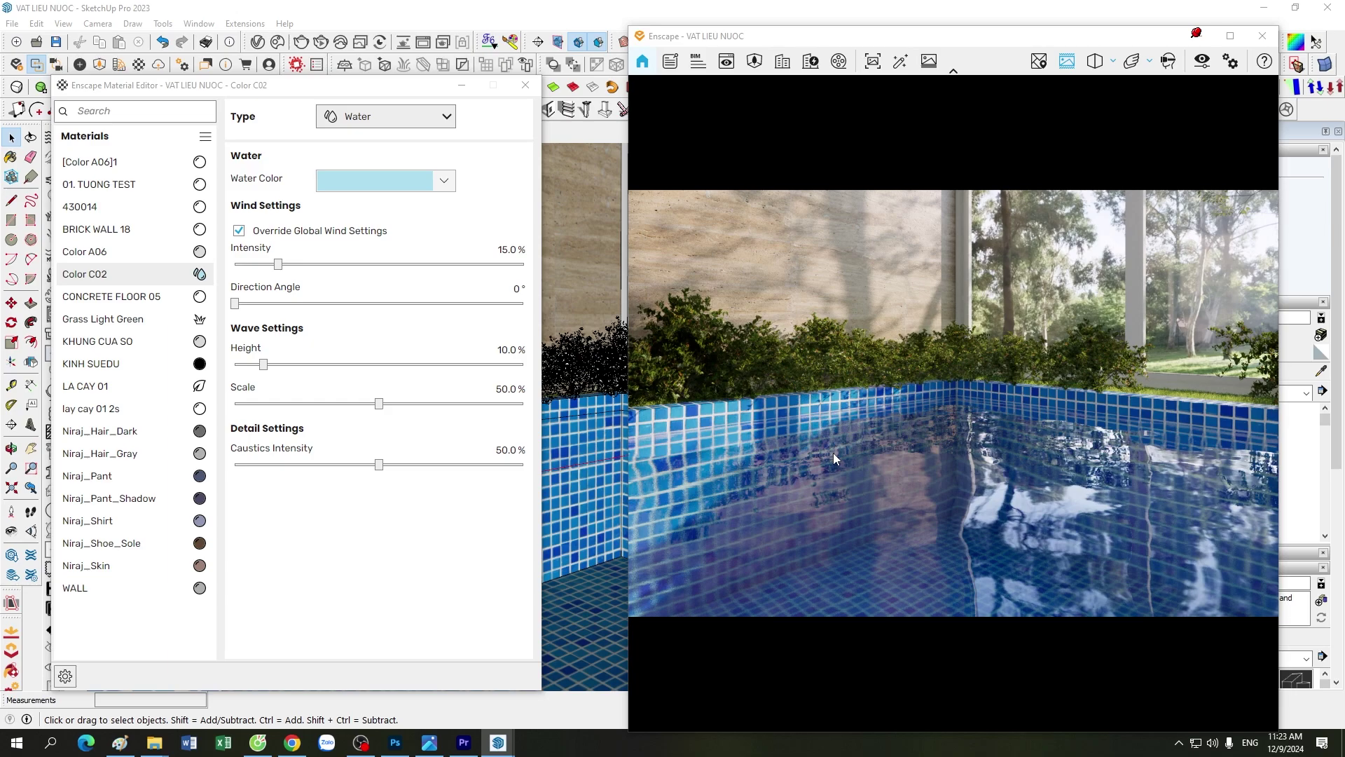
drag(280, 85, 325, 170)
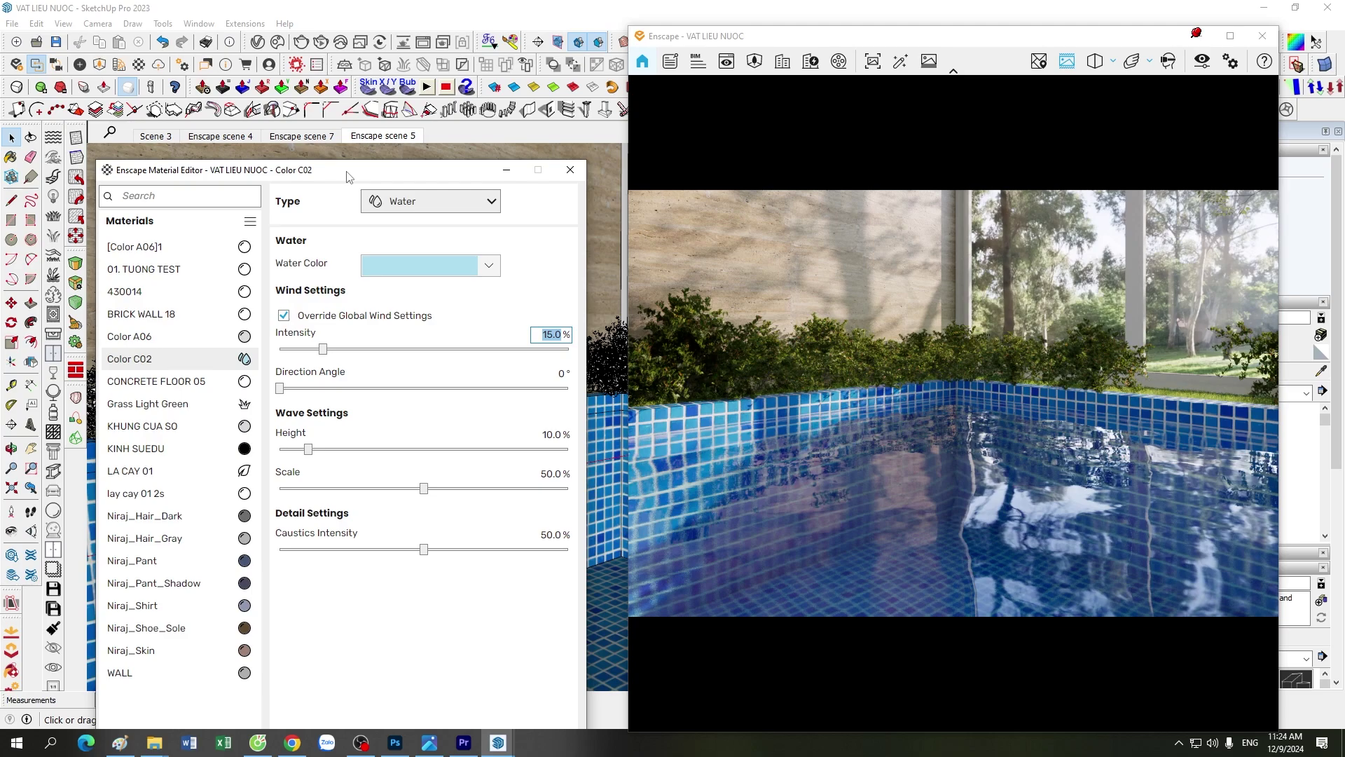
click(182, 64)
drag(383, 217, 285, 208)
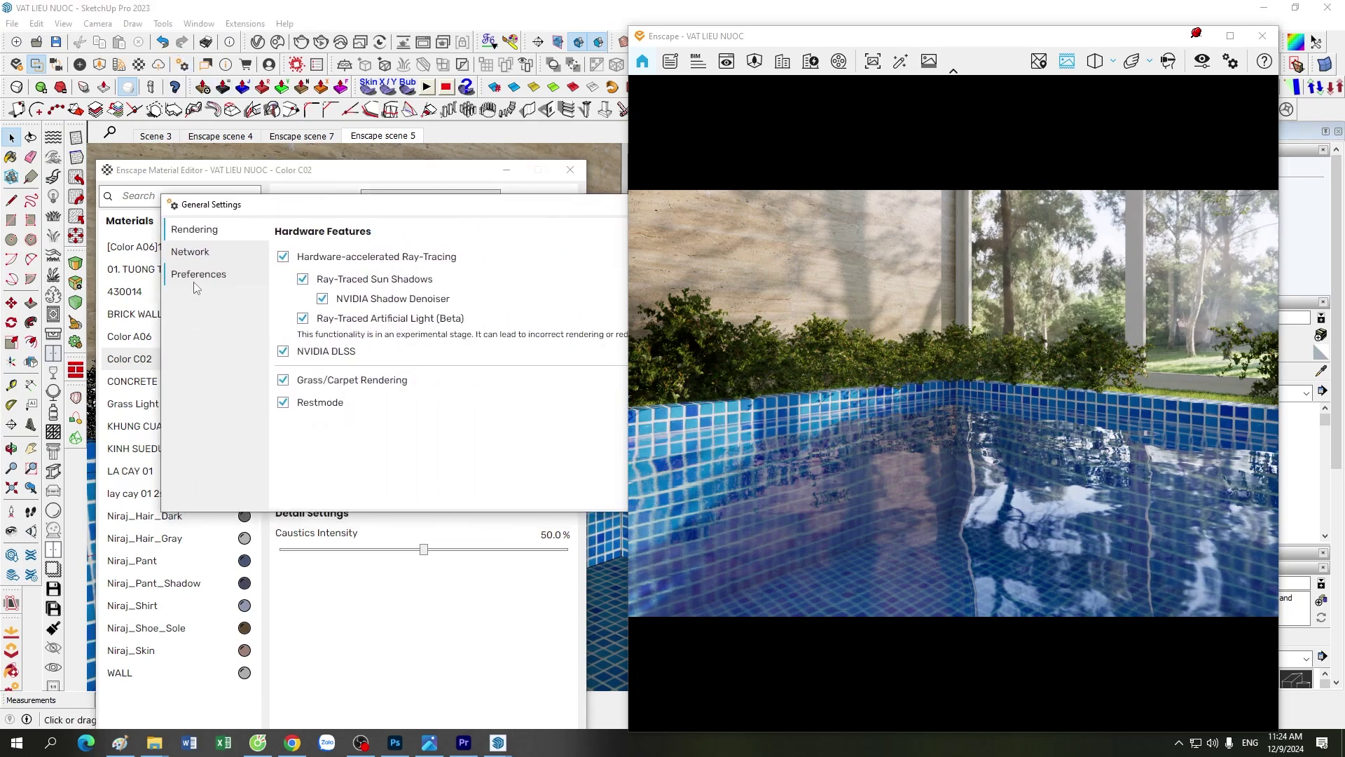
click(199, 274)
click(210, 234)
drag(522, 210, 337, 224)
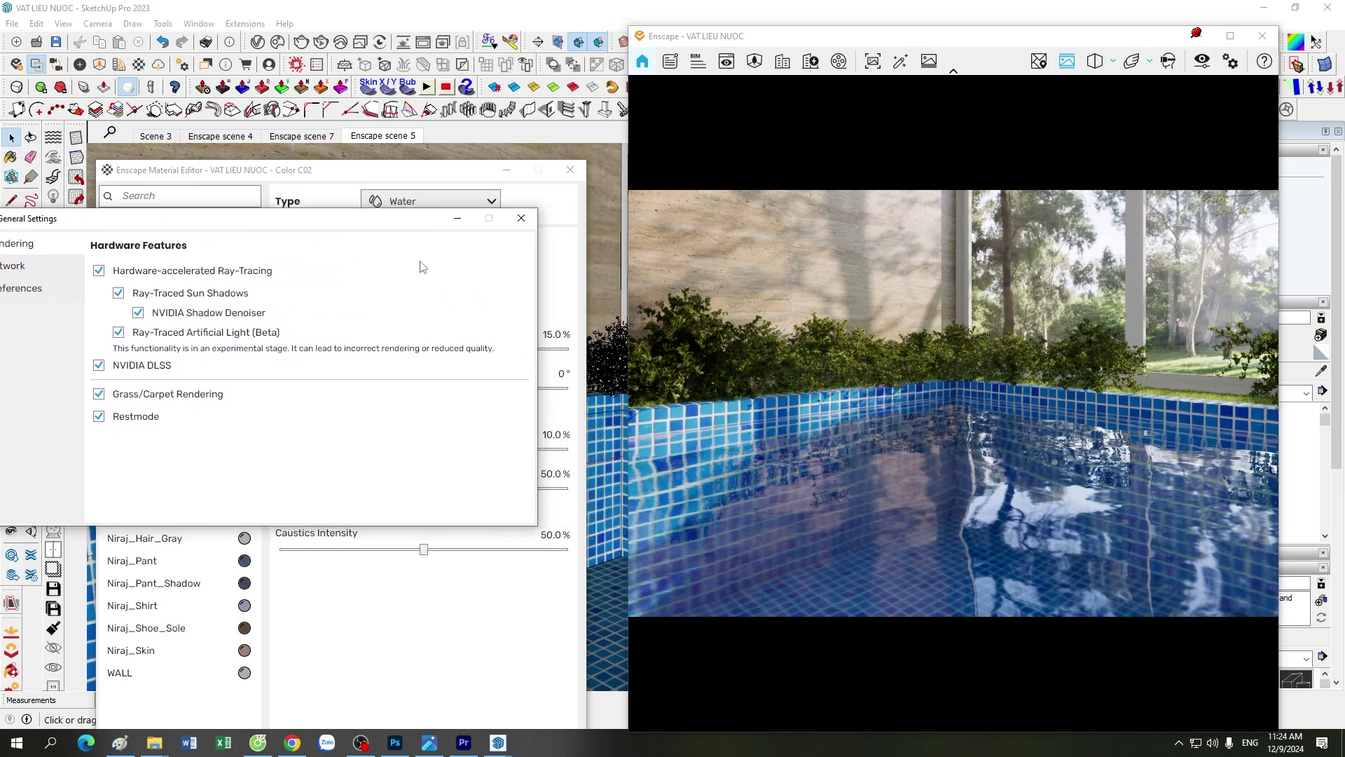
click(523, 222)
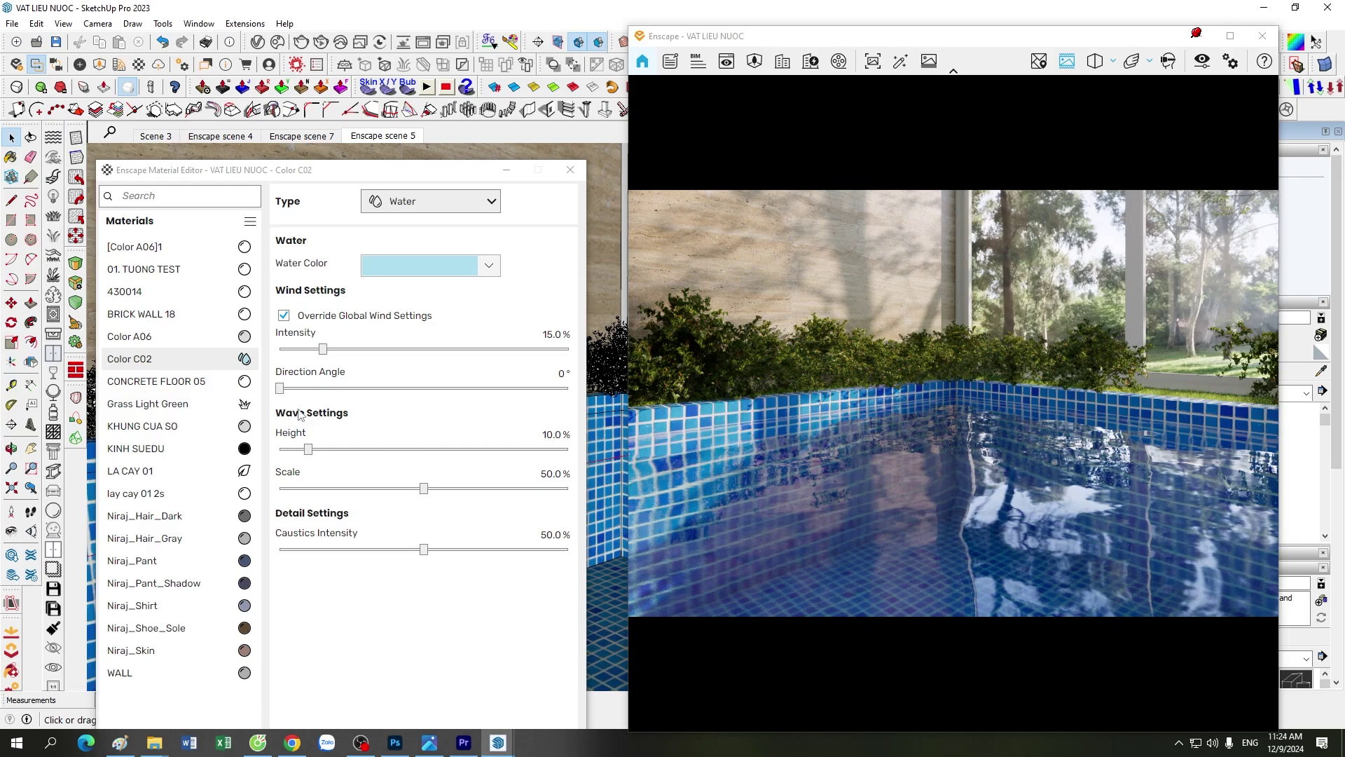
drag(280, 388, 493, 389)
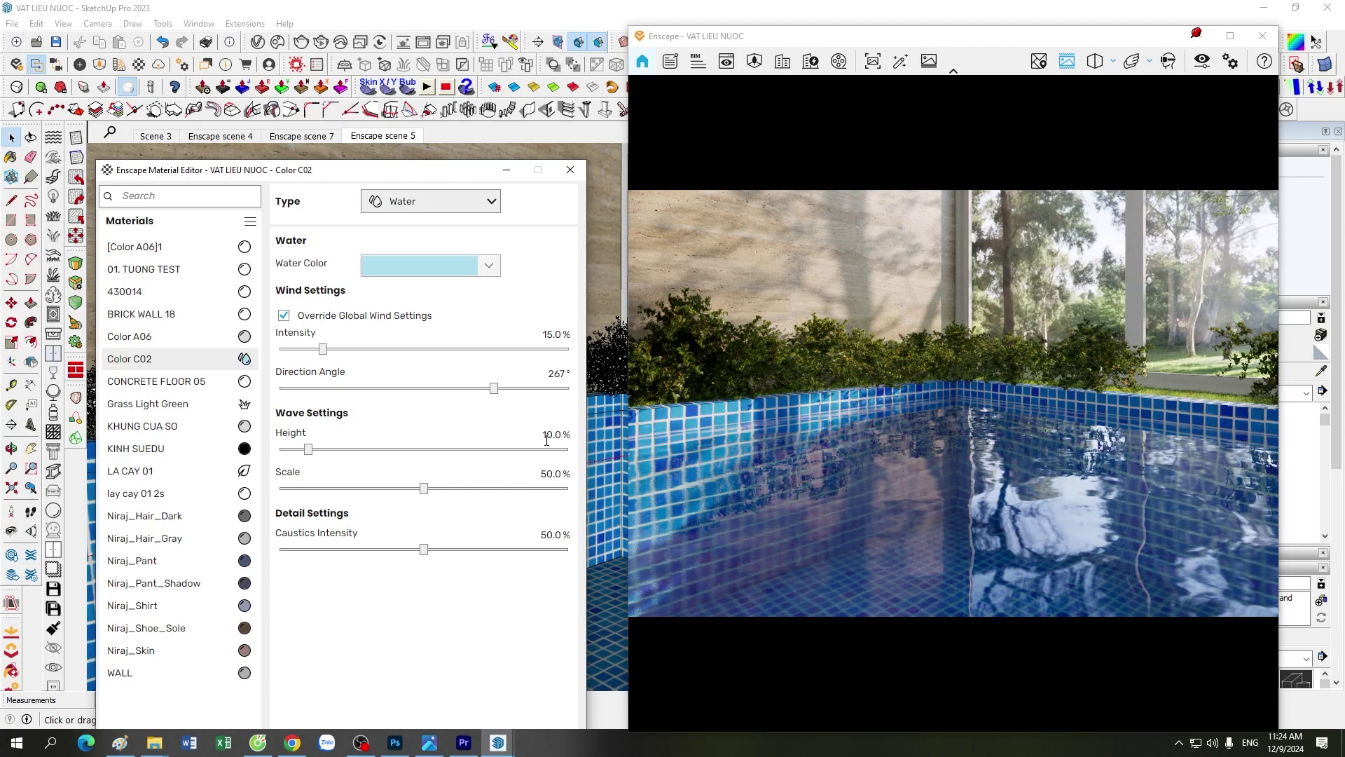
drag(494, 388, 280, 389)
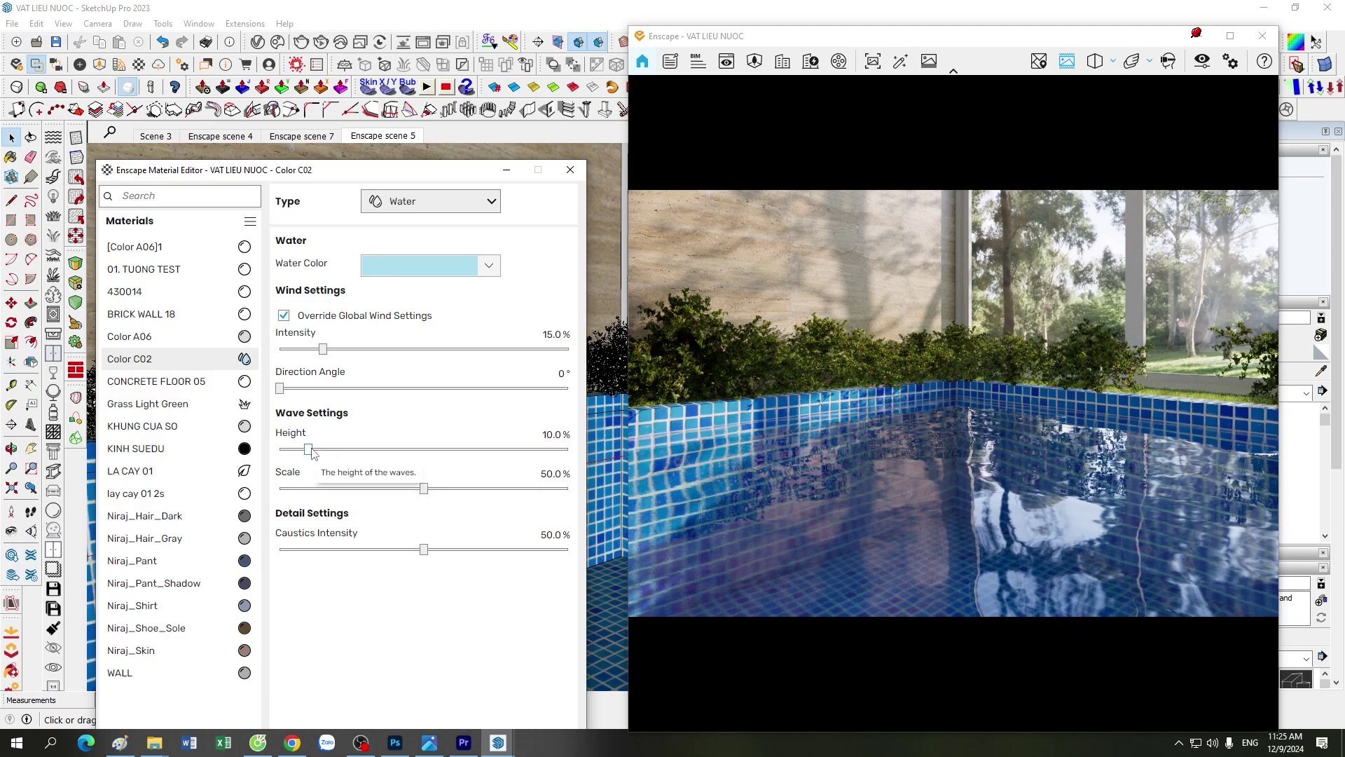
Step: Set the water's wave Height to 25% after trying slider values
drag(308, 448, 492, 448)
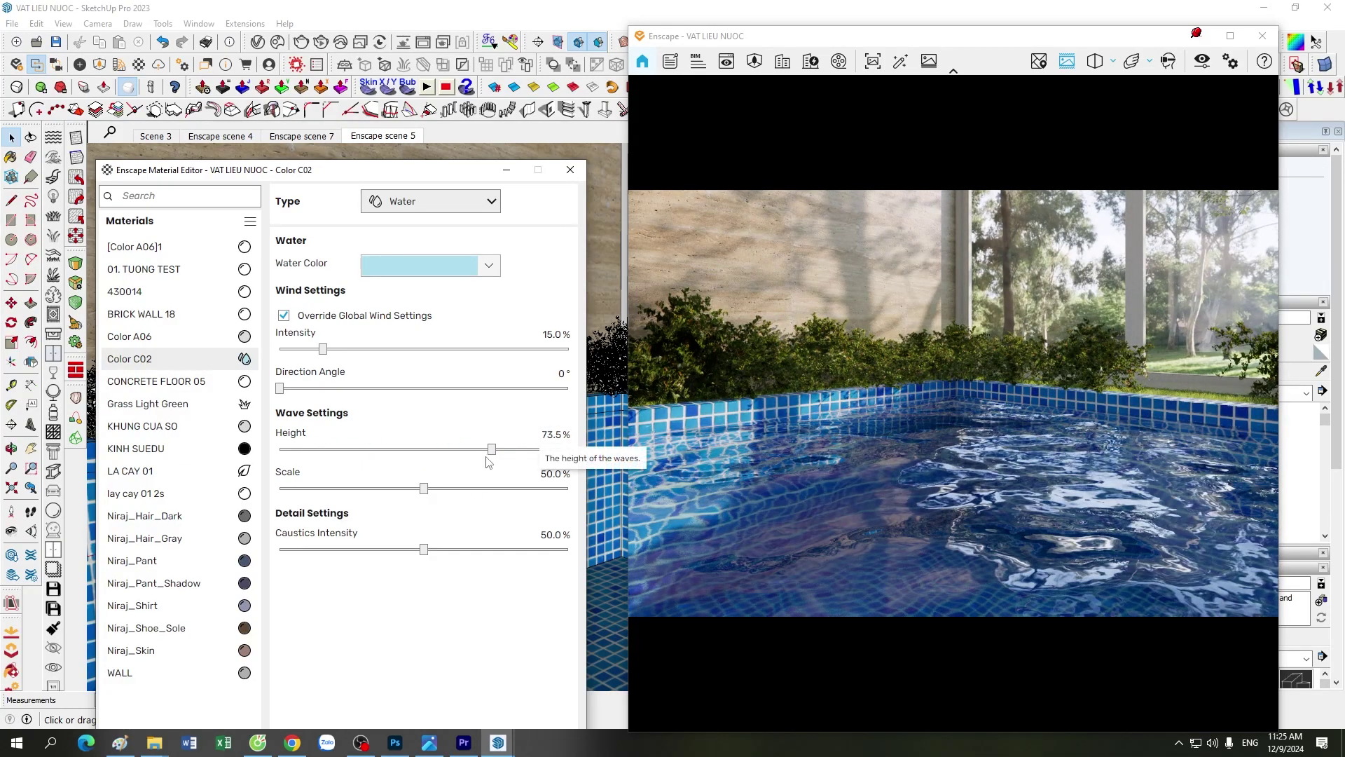
drag(491, 448, 337, 448)
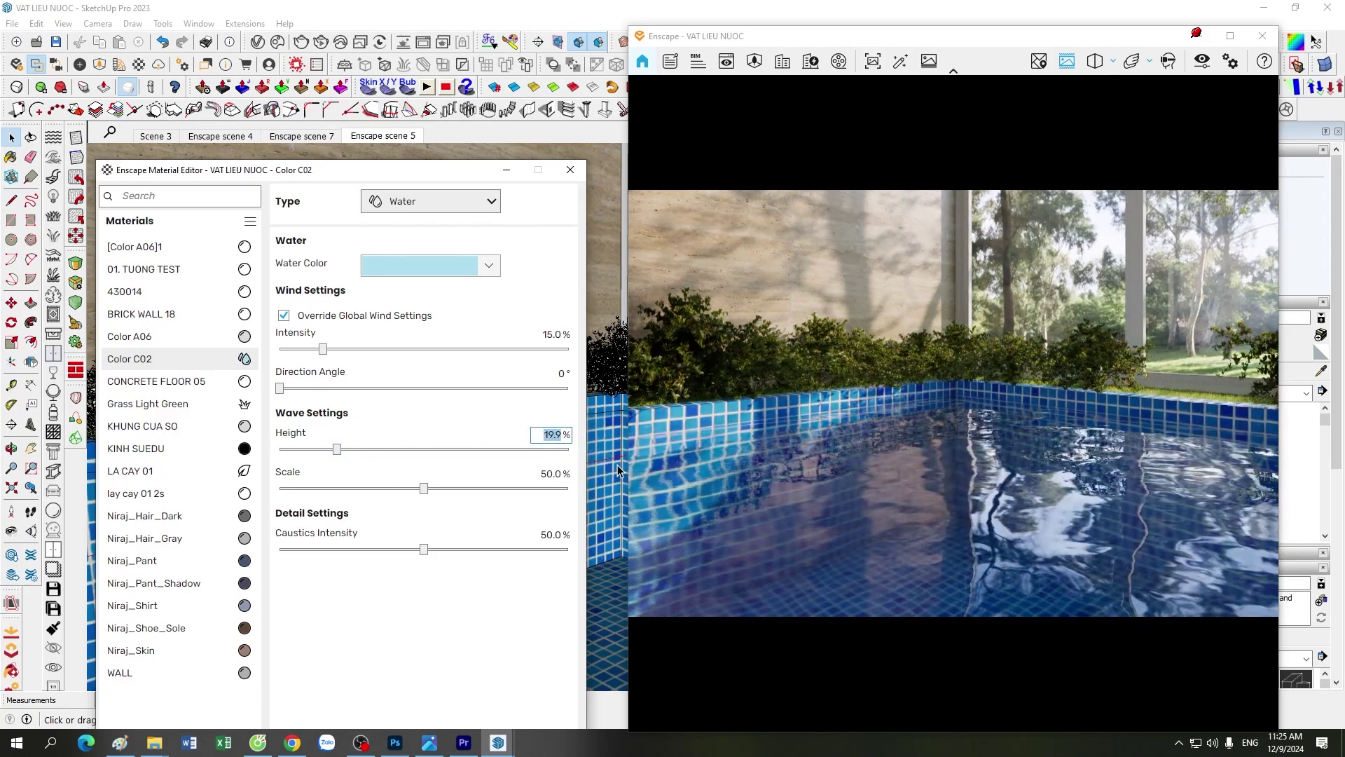
text(25)
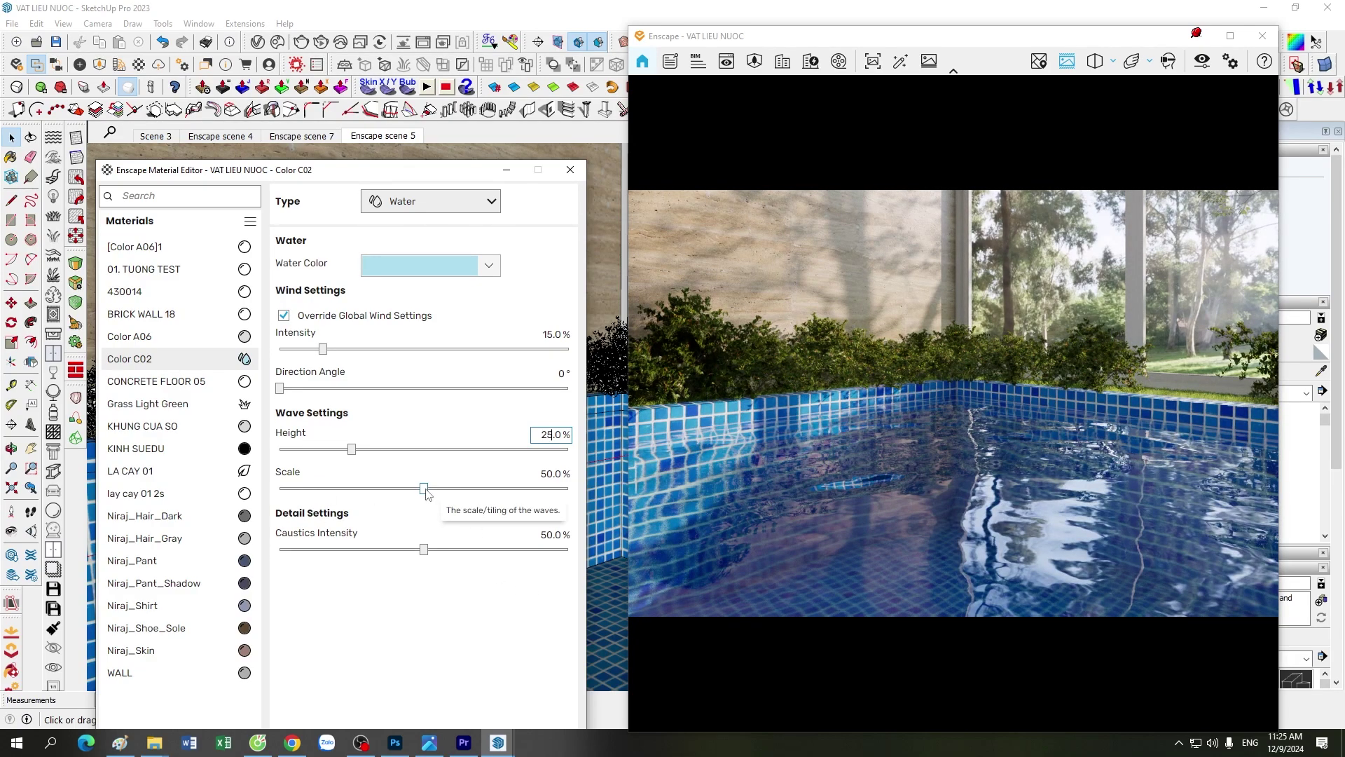
Step: Set the water's wave Scale to 25% by entering the value directly
mouse_move(425, 493)
mouse_down()
mouse_move(352, 493)
mouse_move(510, 494)
mouse_move(492, 494)
mouse_up()
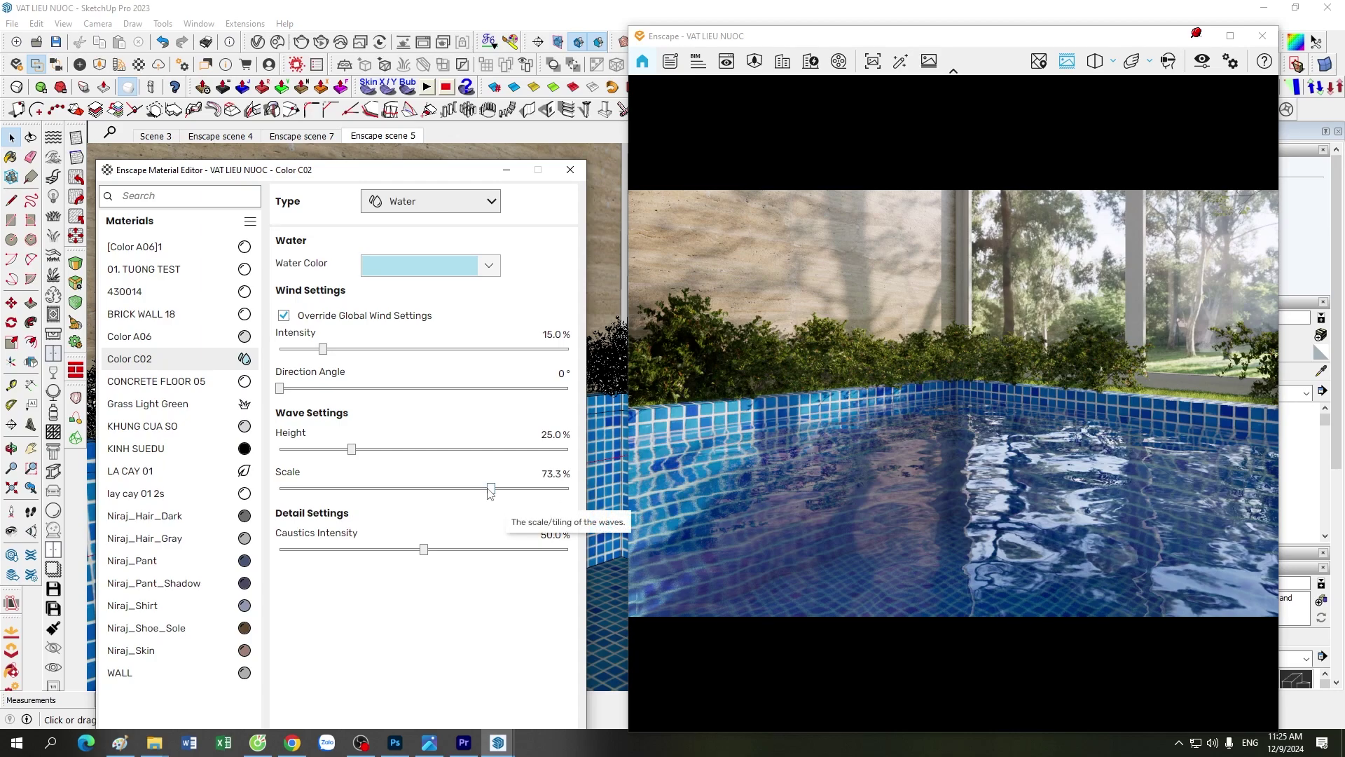
drag(491, 489, 532, 489)
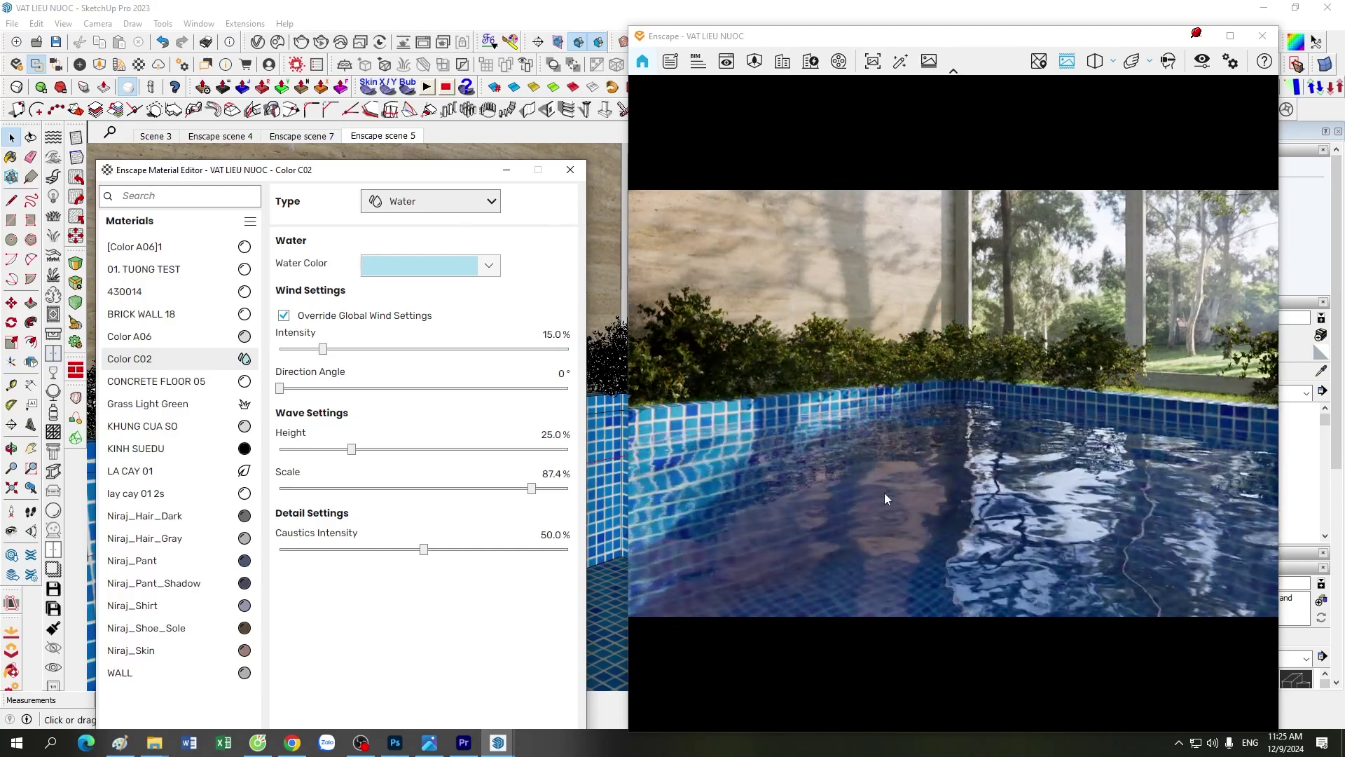
drag(533, 489, 357, 489)
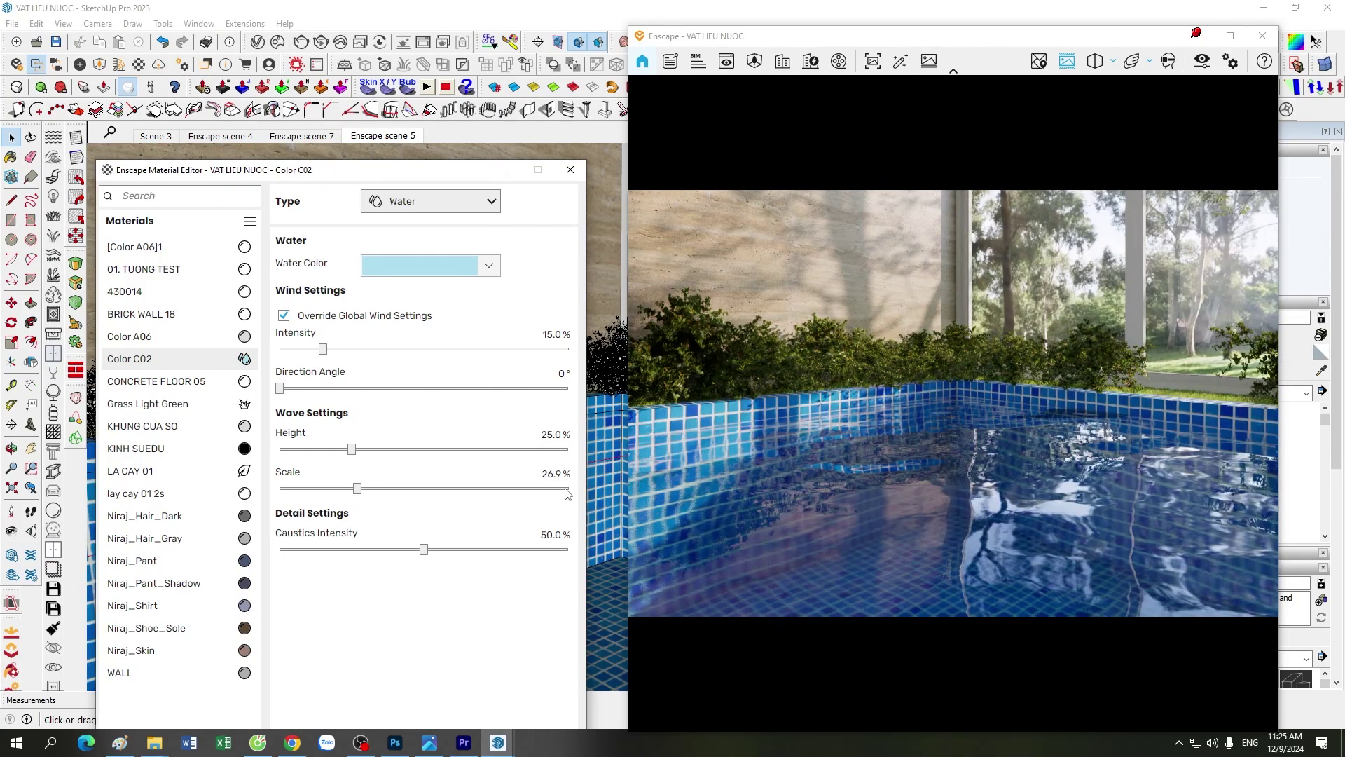
click(552, 474)
text(25)
key(Return)
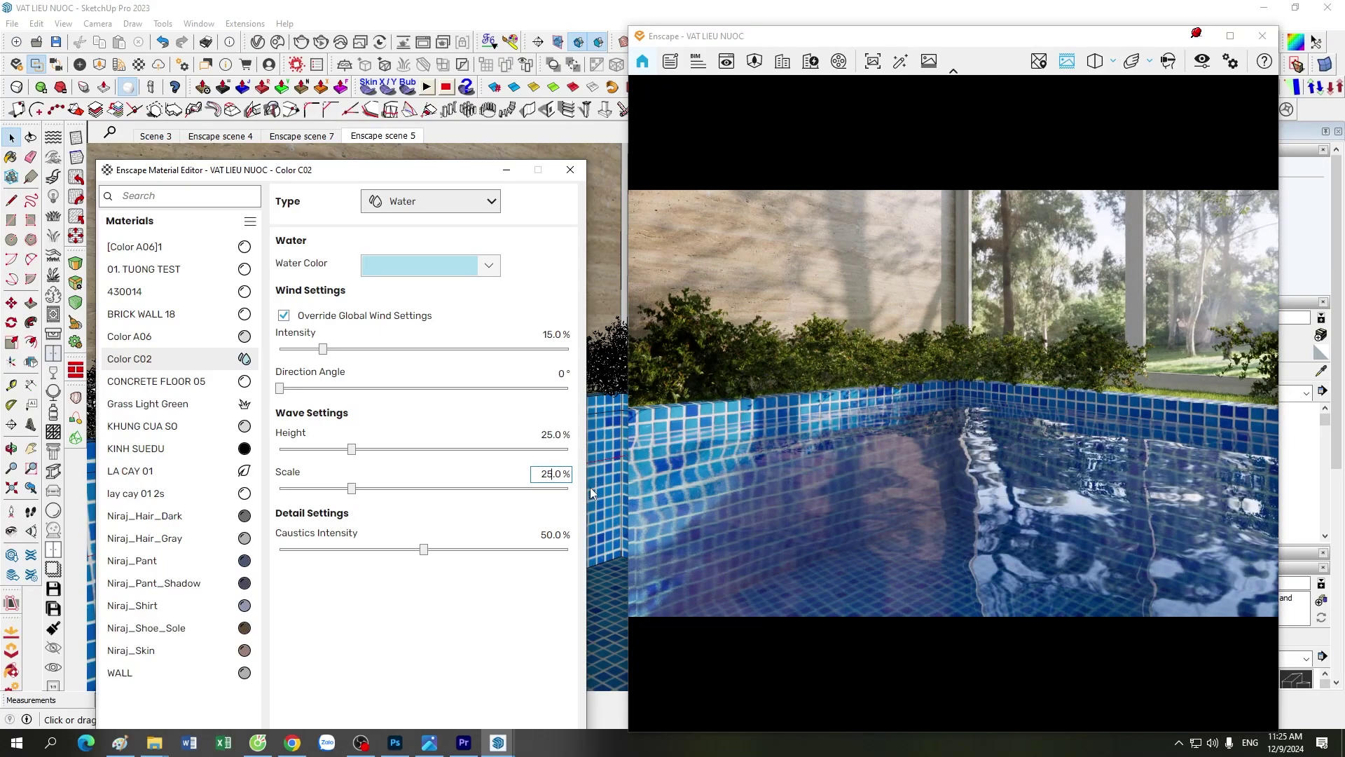
Step: Lower the wave Height to 15% and move the render view closer to the pool
click(548, 335)
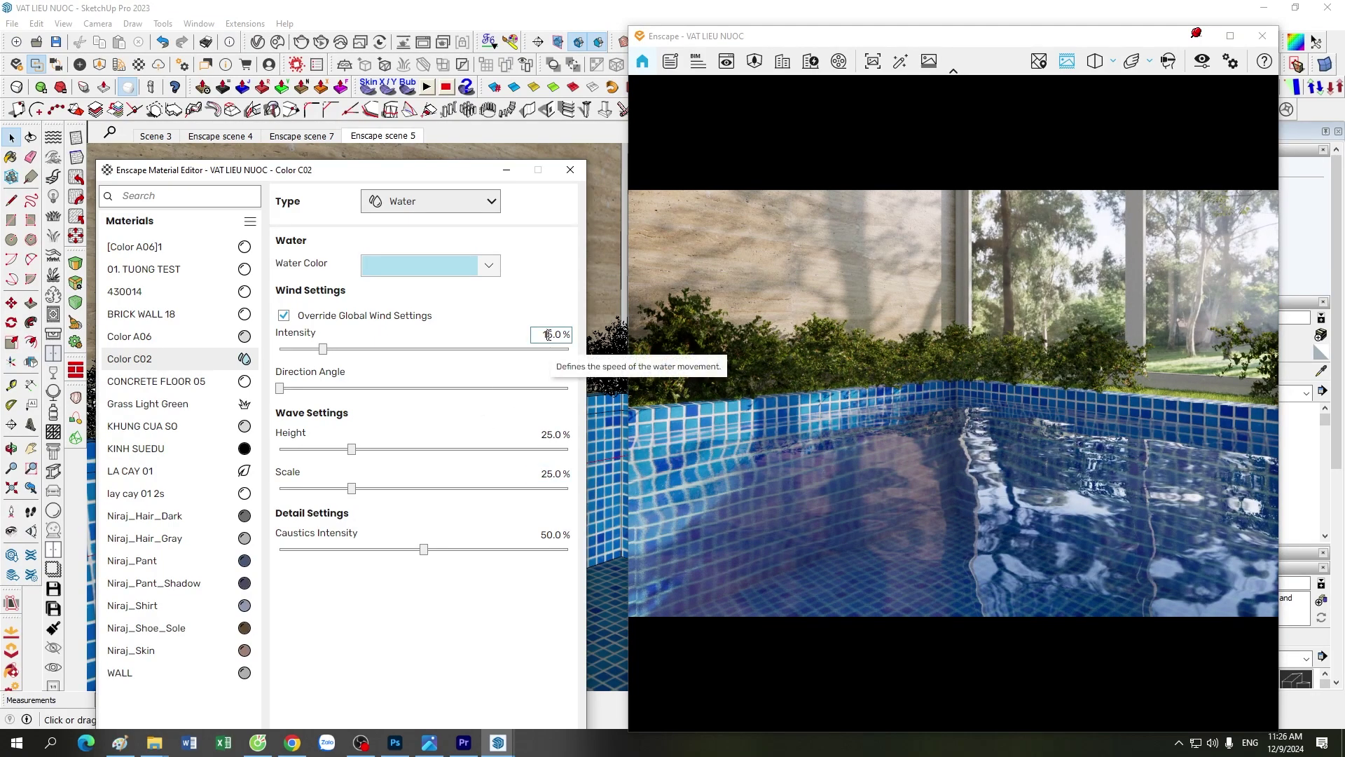
click(548, 435)
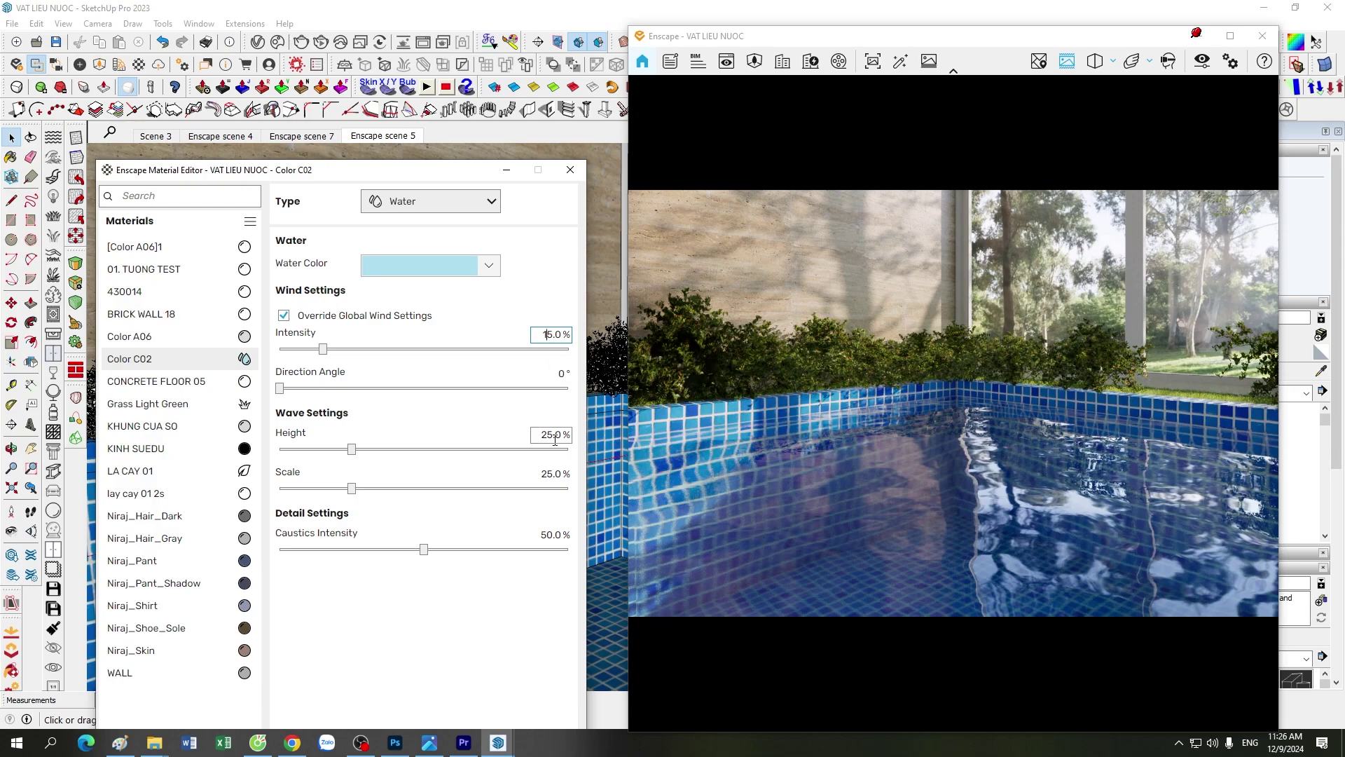
double_click(548, 435)
text(10)
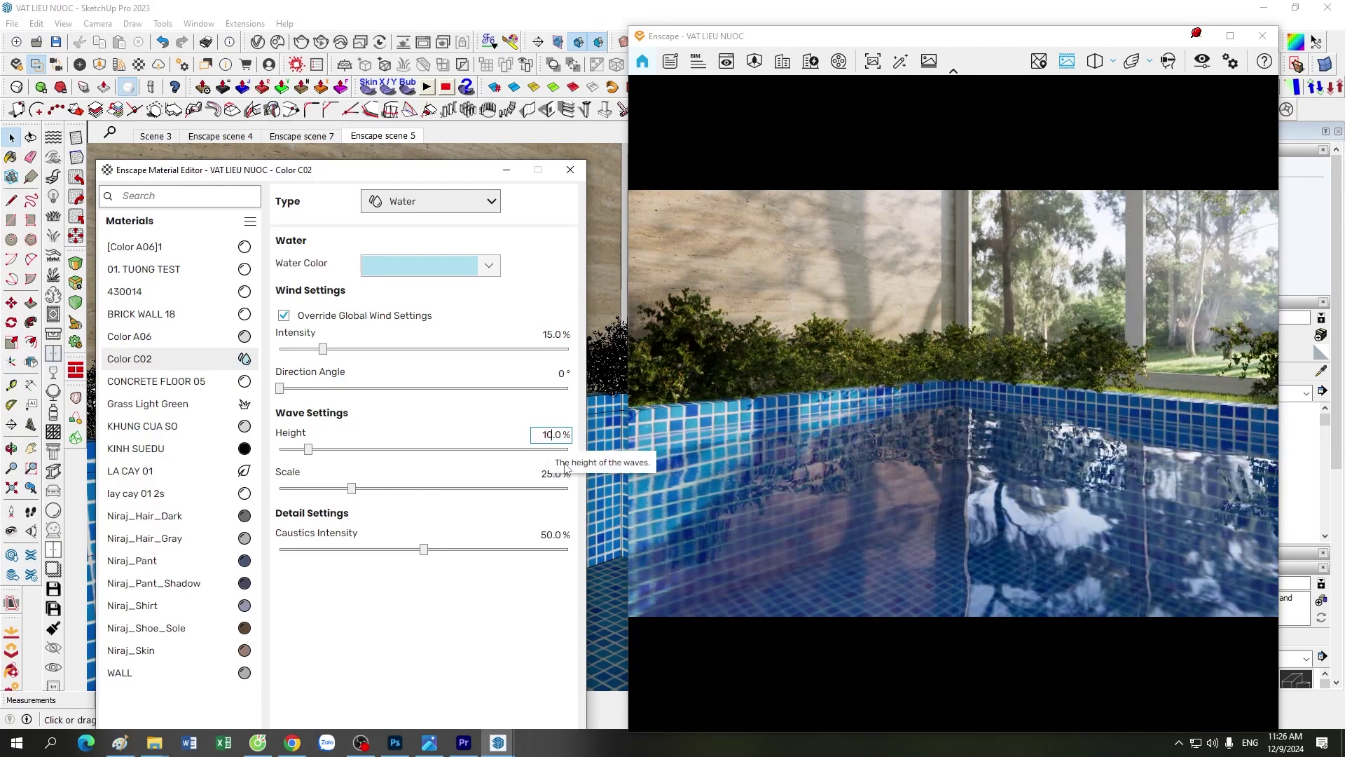
key(BackSpace)
text(5)
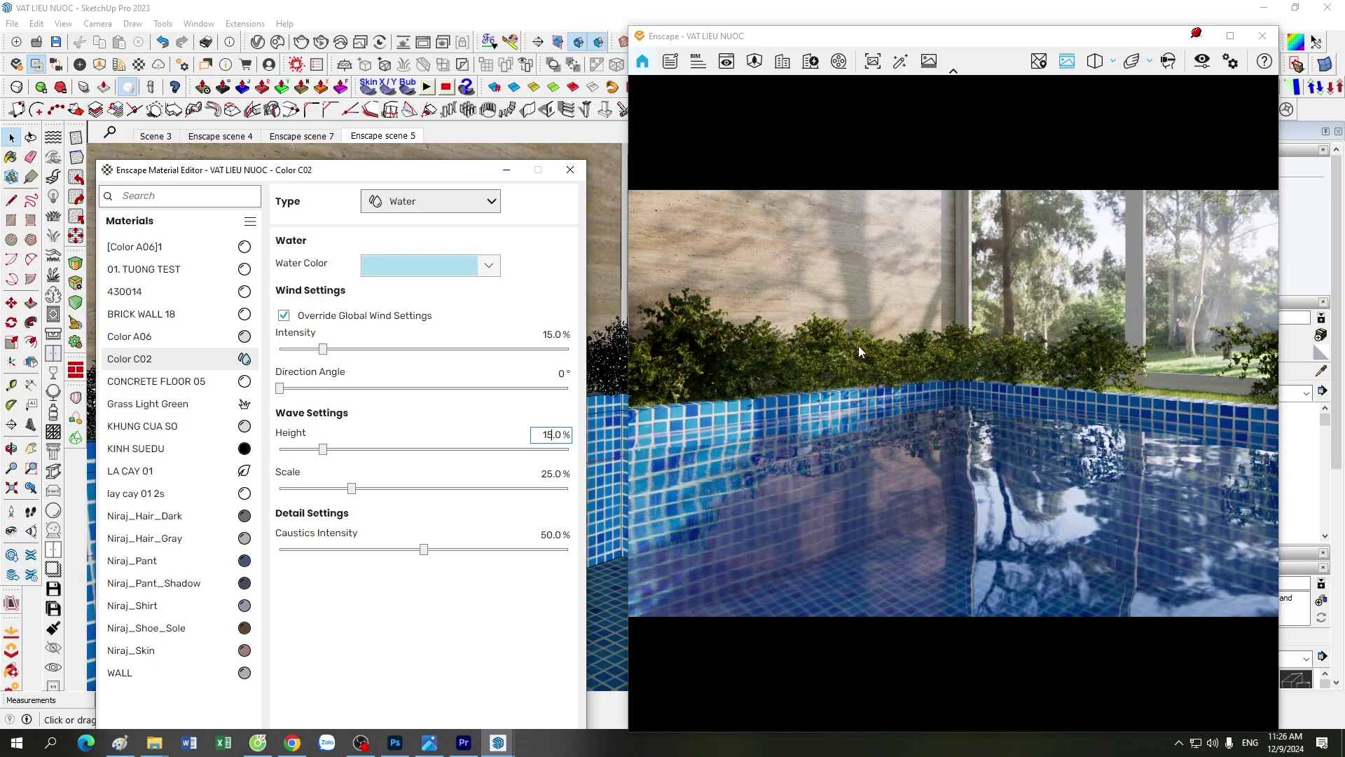
drag(858, 346, 859, 365)
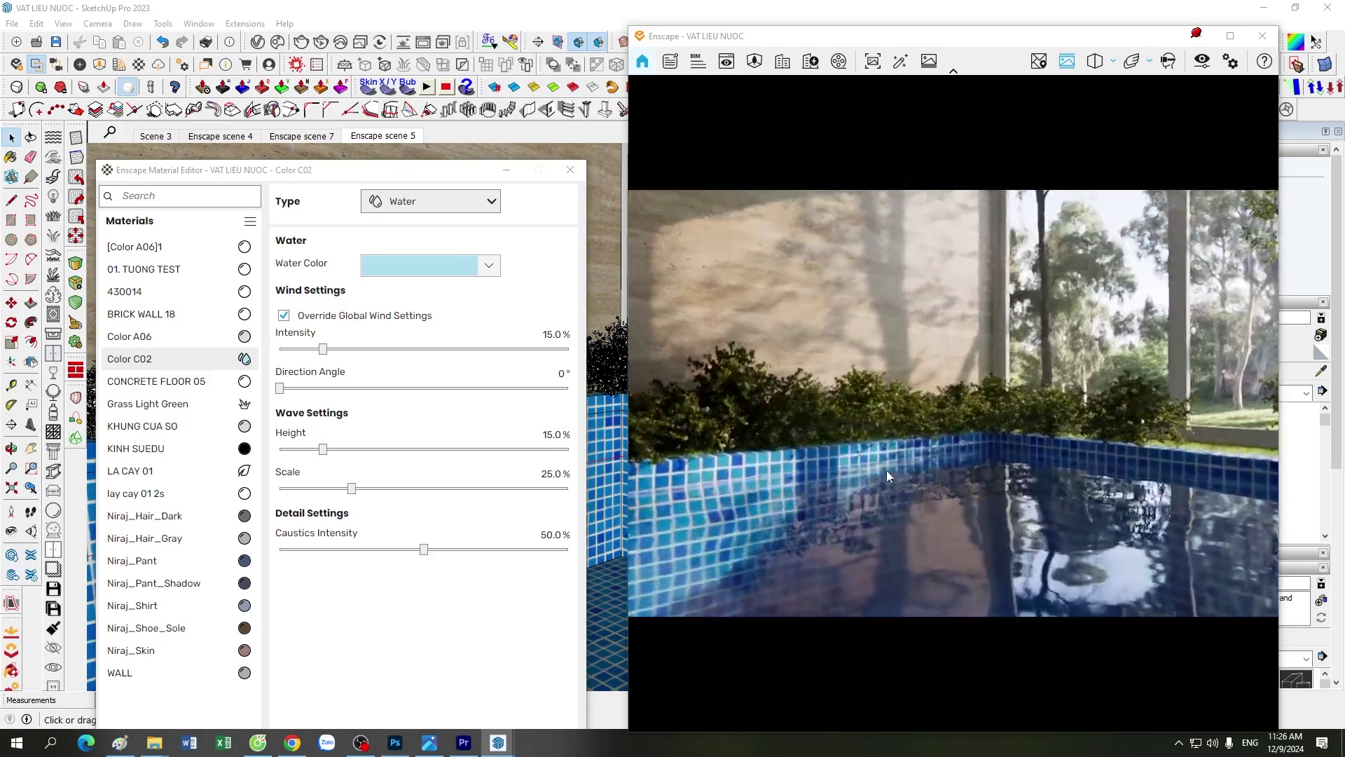
mouse_move(886, 469)
mouse_down()
mouse_move(885, 491)
mouse_move(900, 481)
mouse_up()
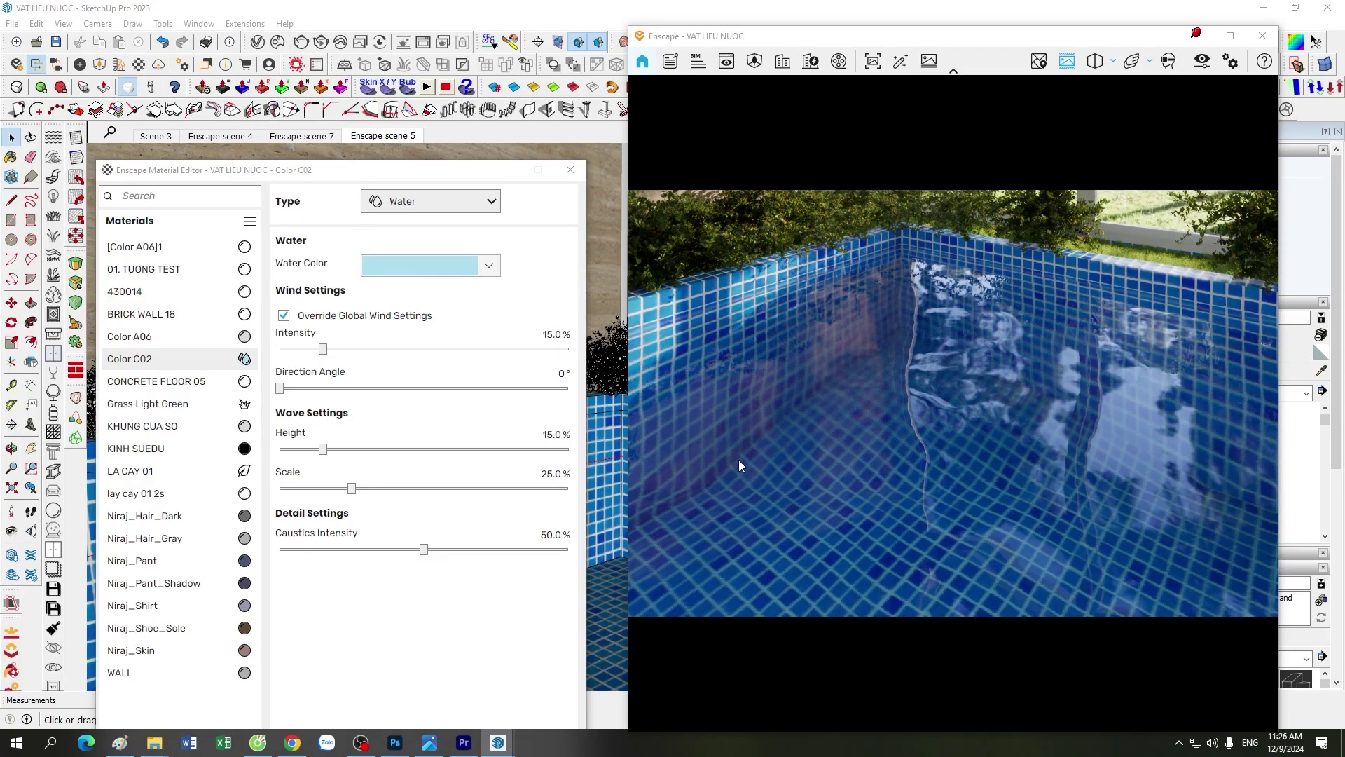
Step: Show the mat_37_win_4-0.png water reference in Photos with Enscape minimized
click(430, 742)
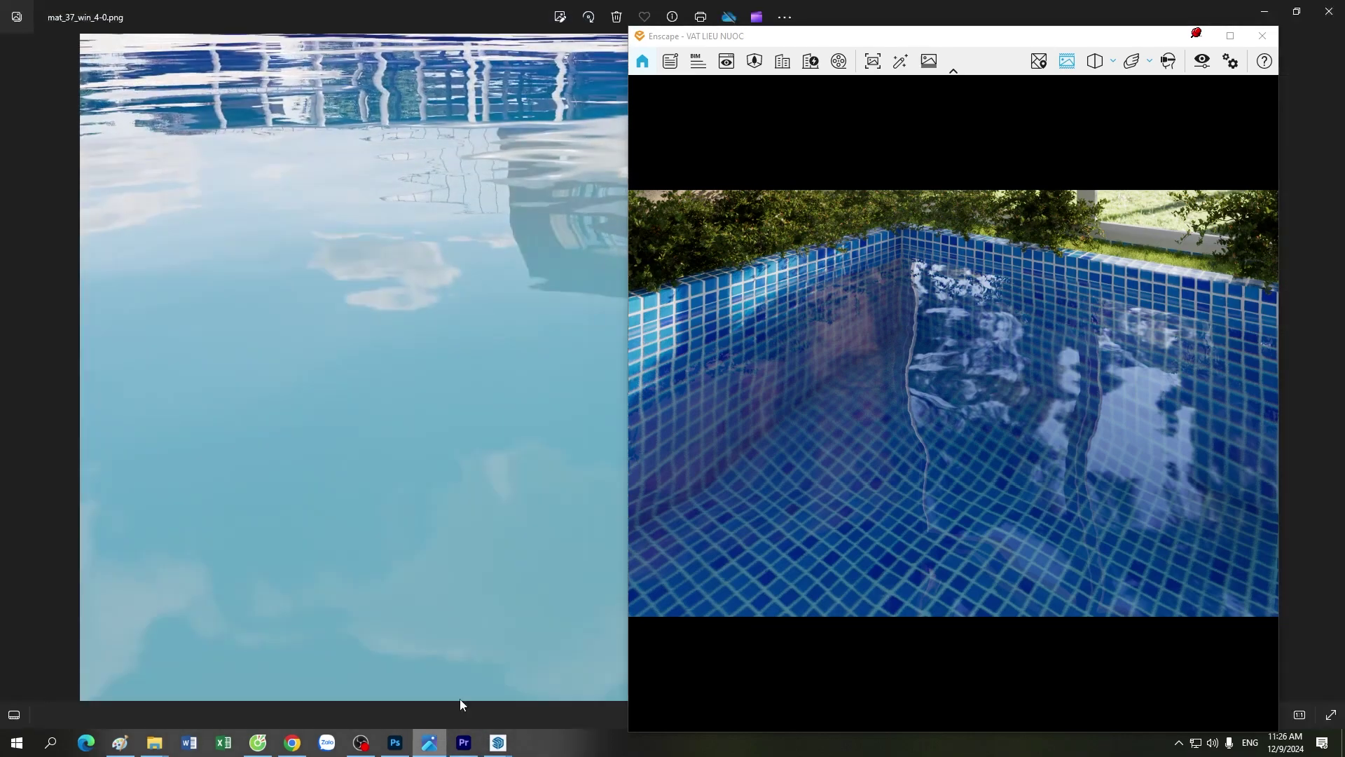
click(1198, 35)
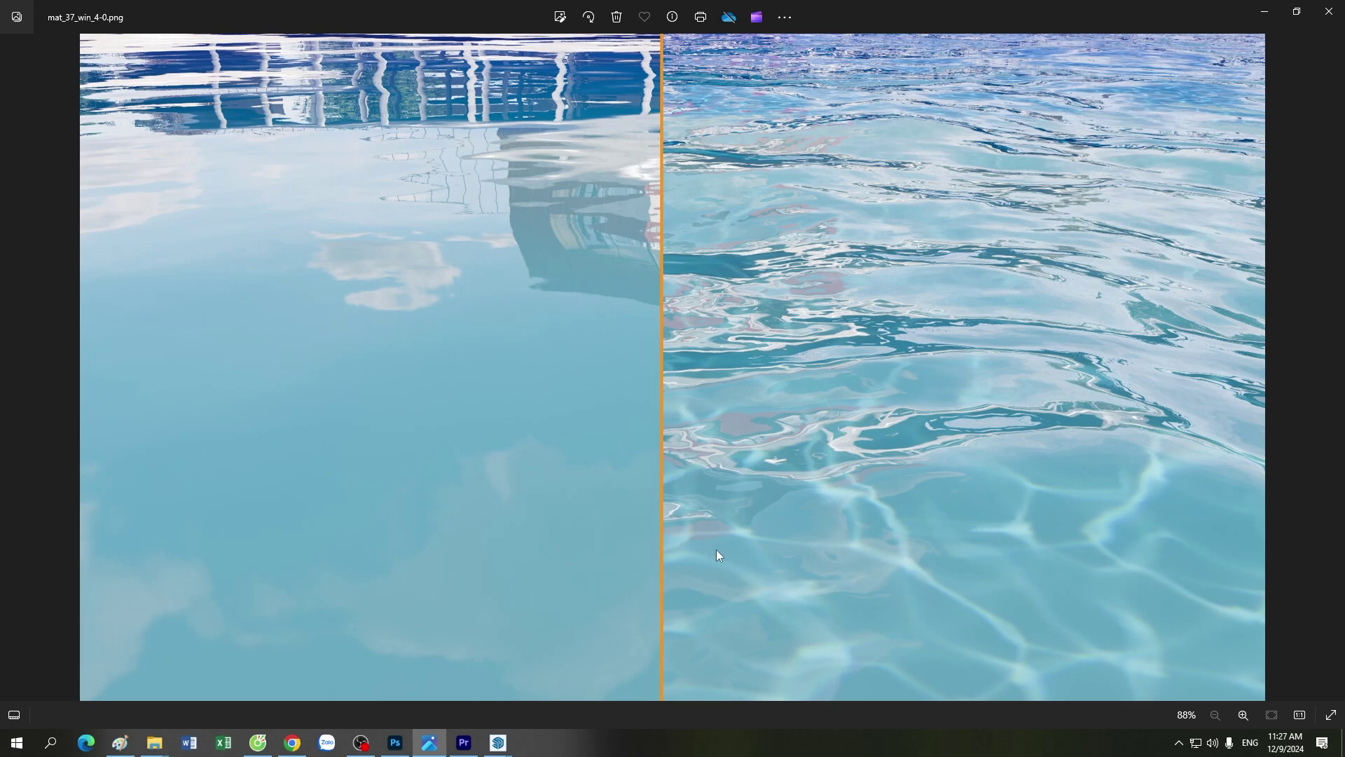
mouse_move(498, 742)
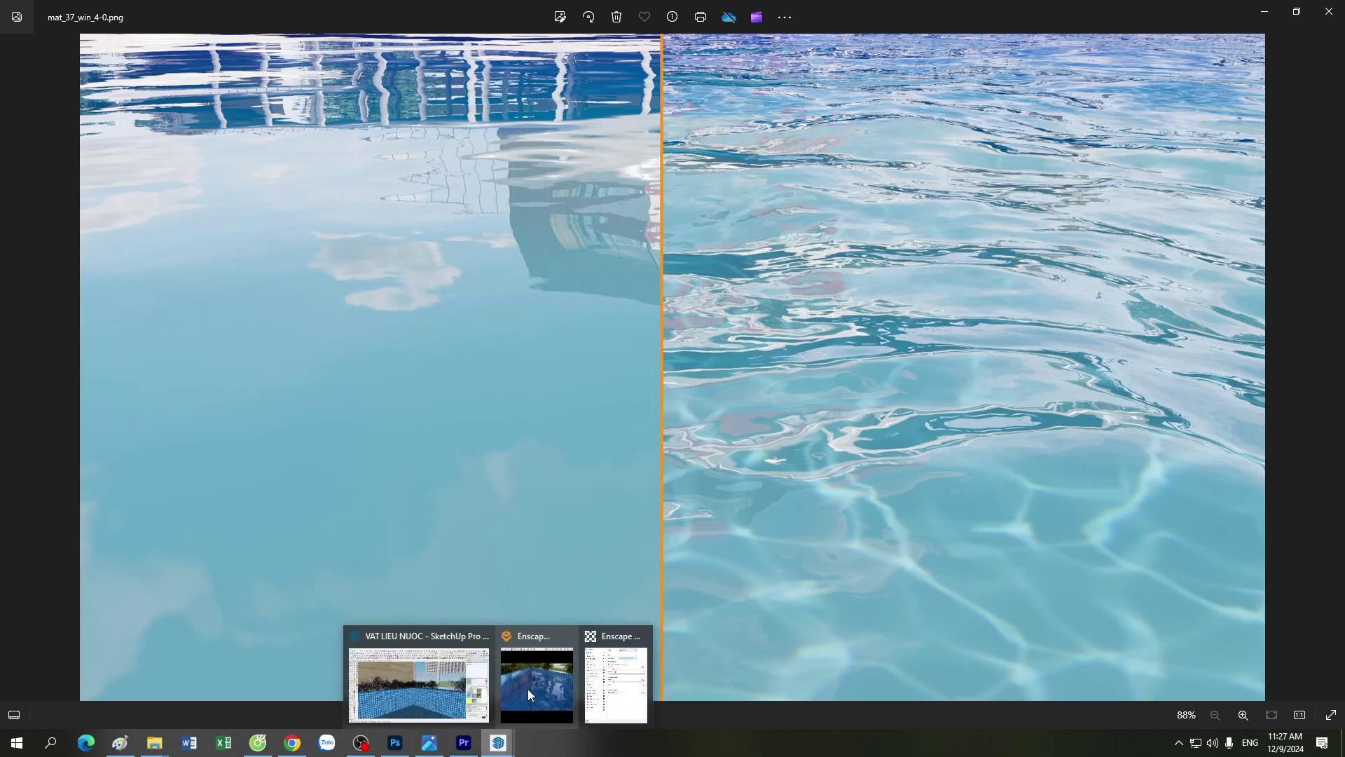
Step: Return to SketchUp's material editor and the Enscape render window
click(528, 688)
click(510, 690)
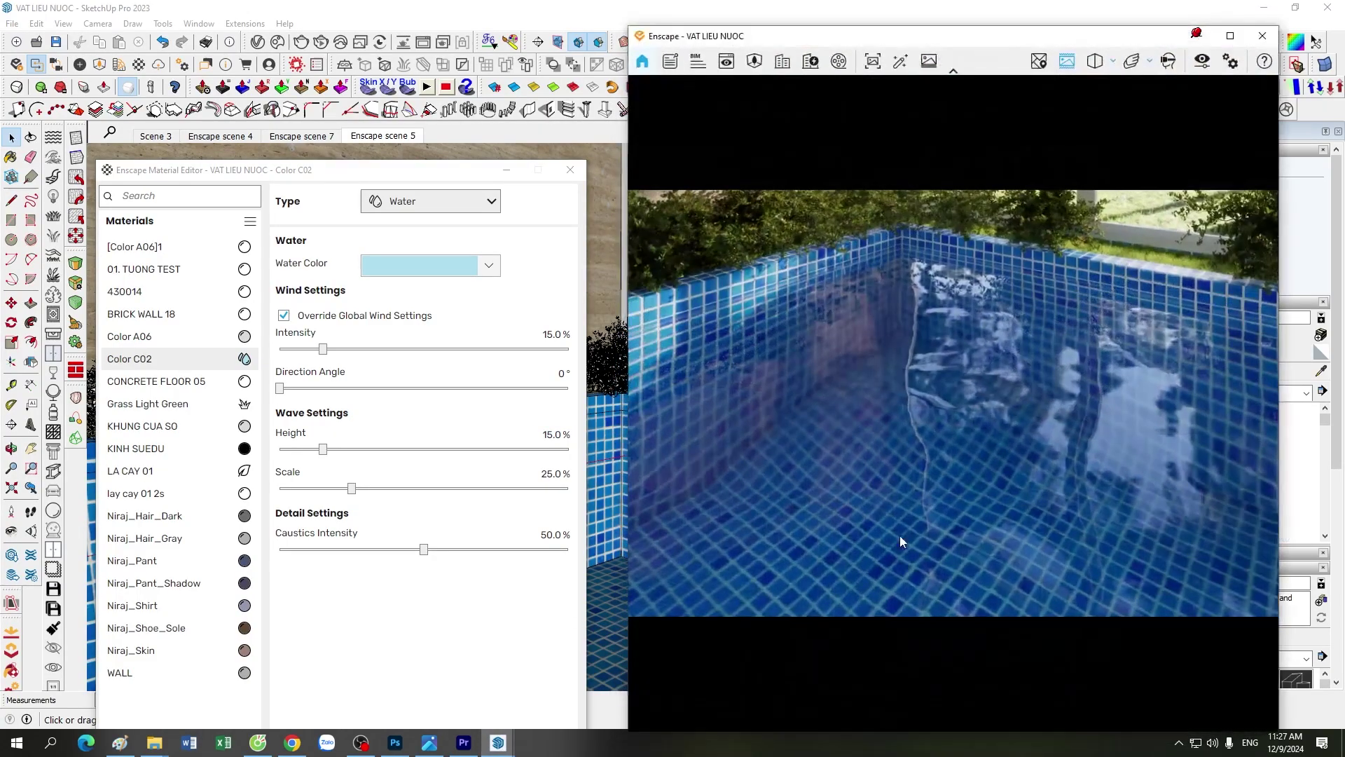
drag(424, 550, 513, 549)
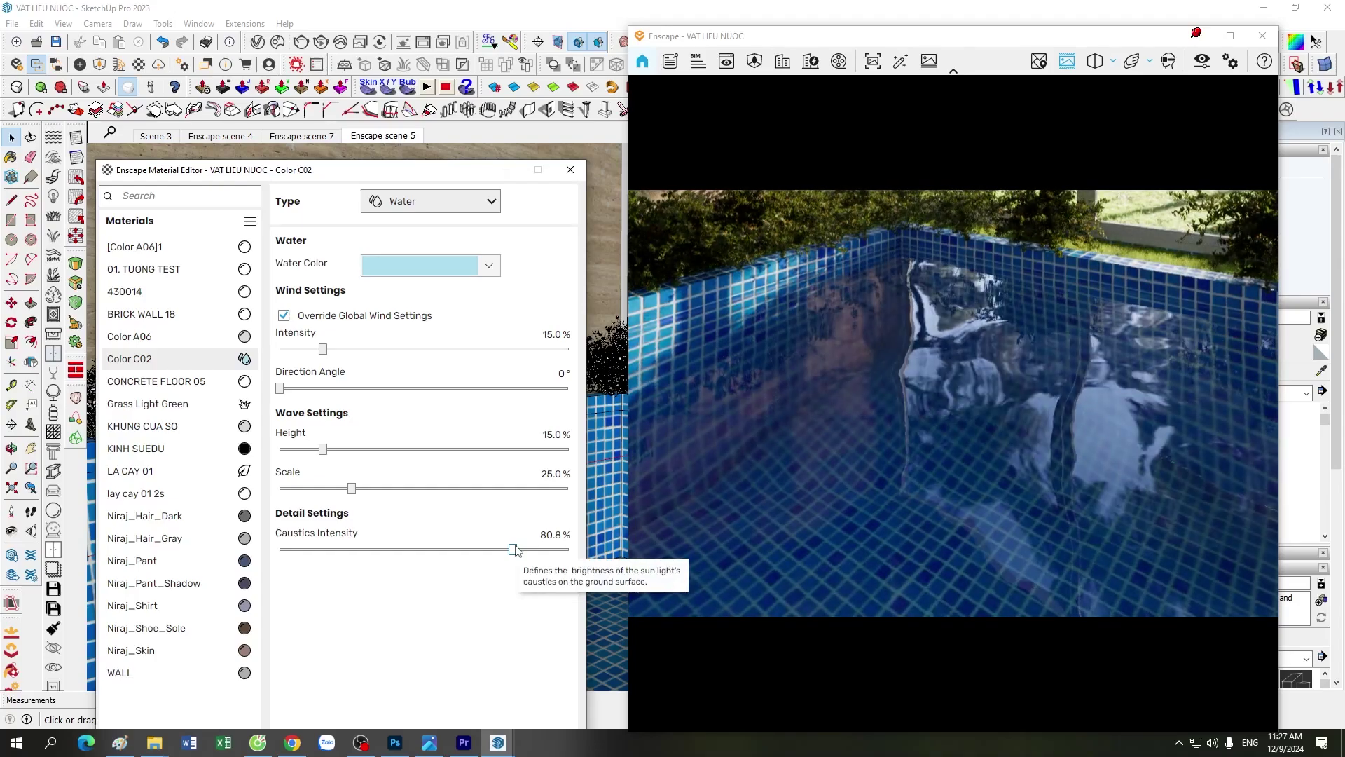
click(551, 534)
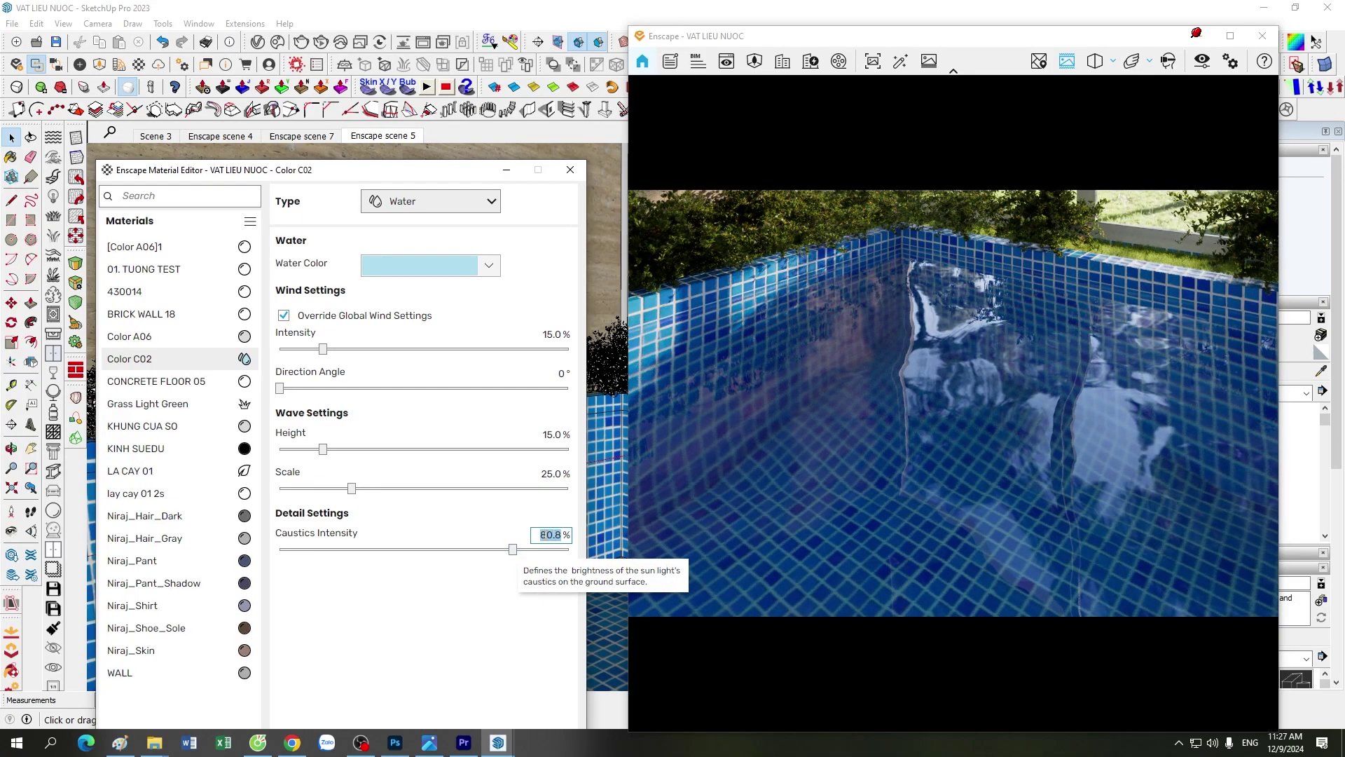
text(50)
key(Return)
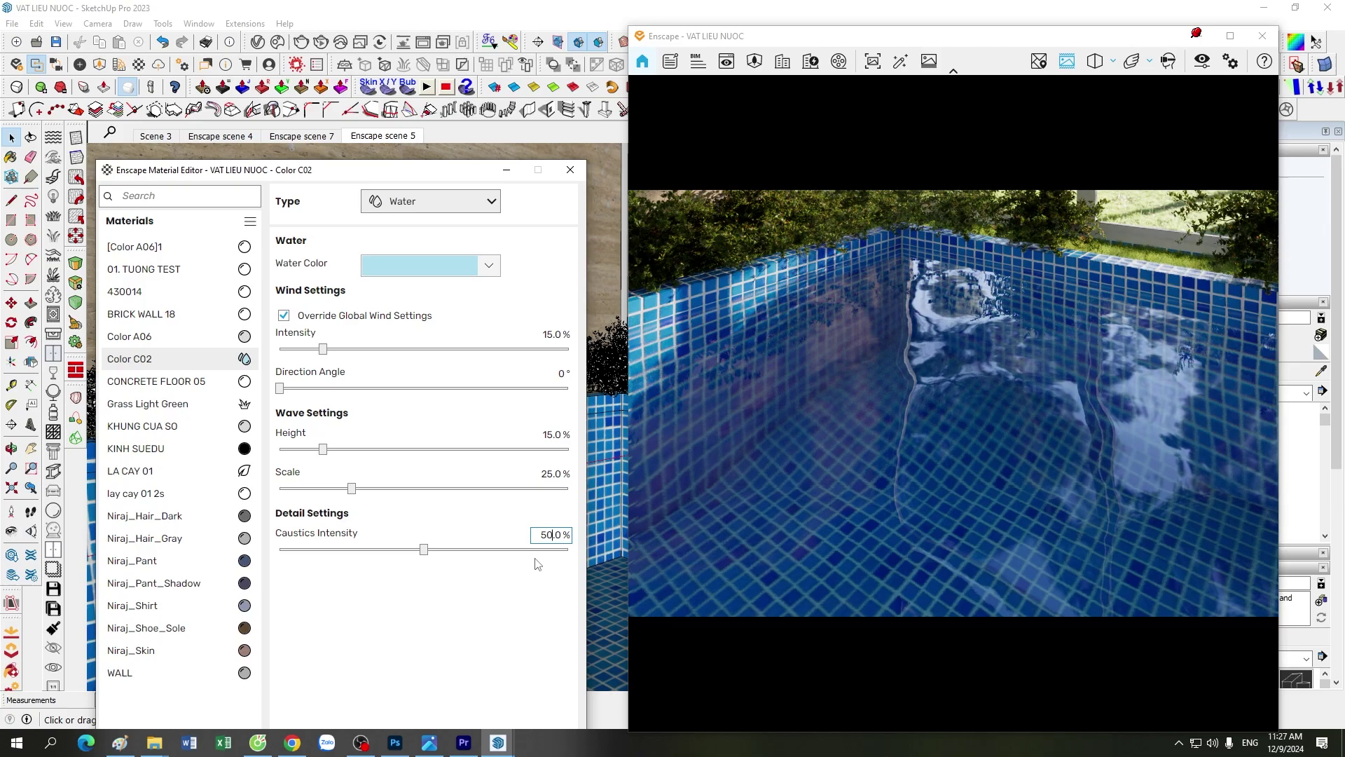
Step: Zoom in and out on the pool to inspect the rippled water near and far
scroll(896, 523, up, 3)
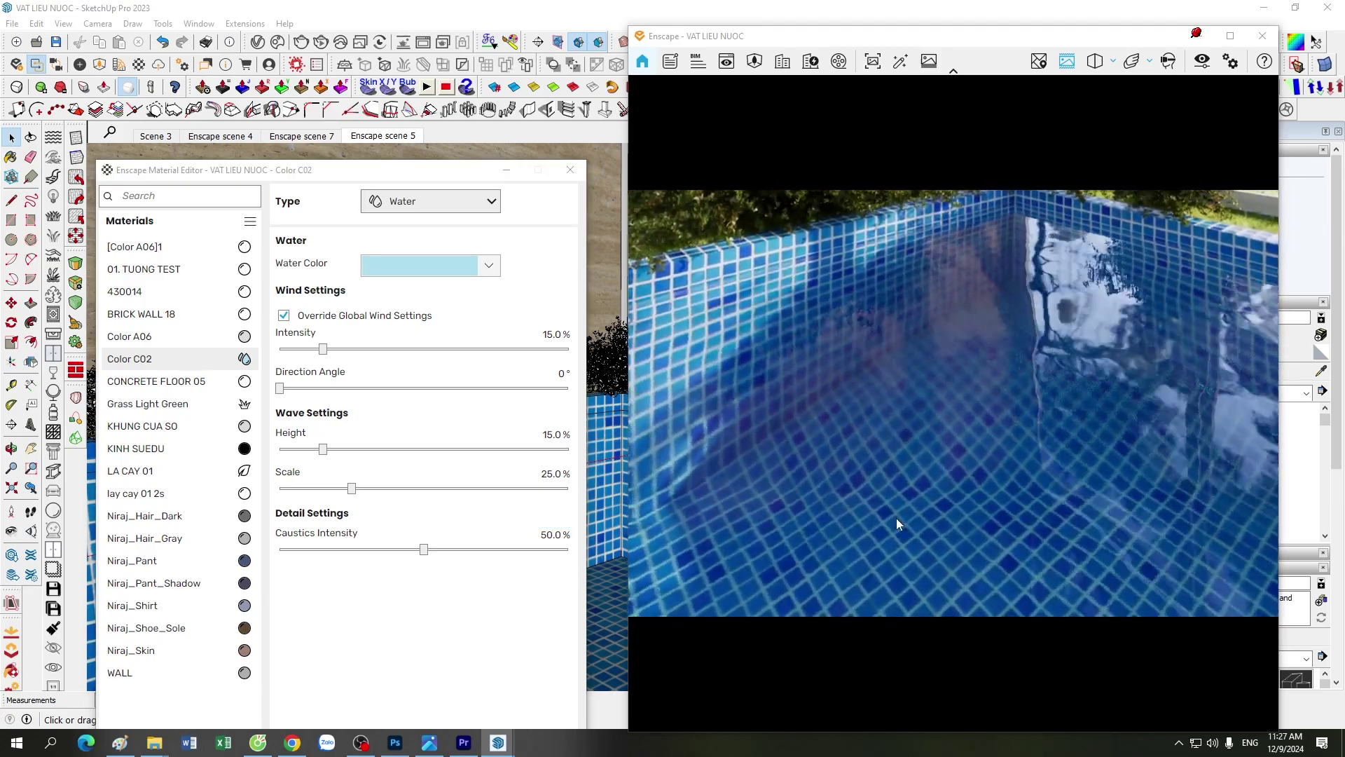
scroll(897, 523, down, 3)
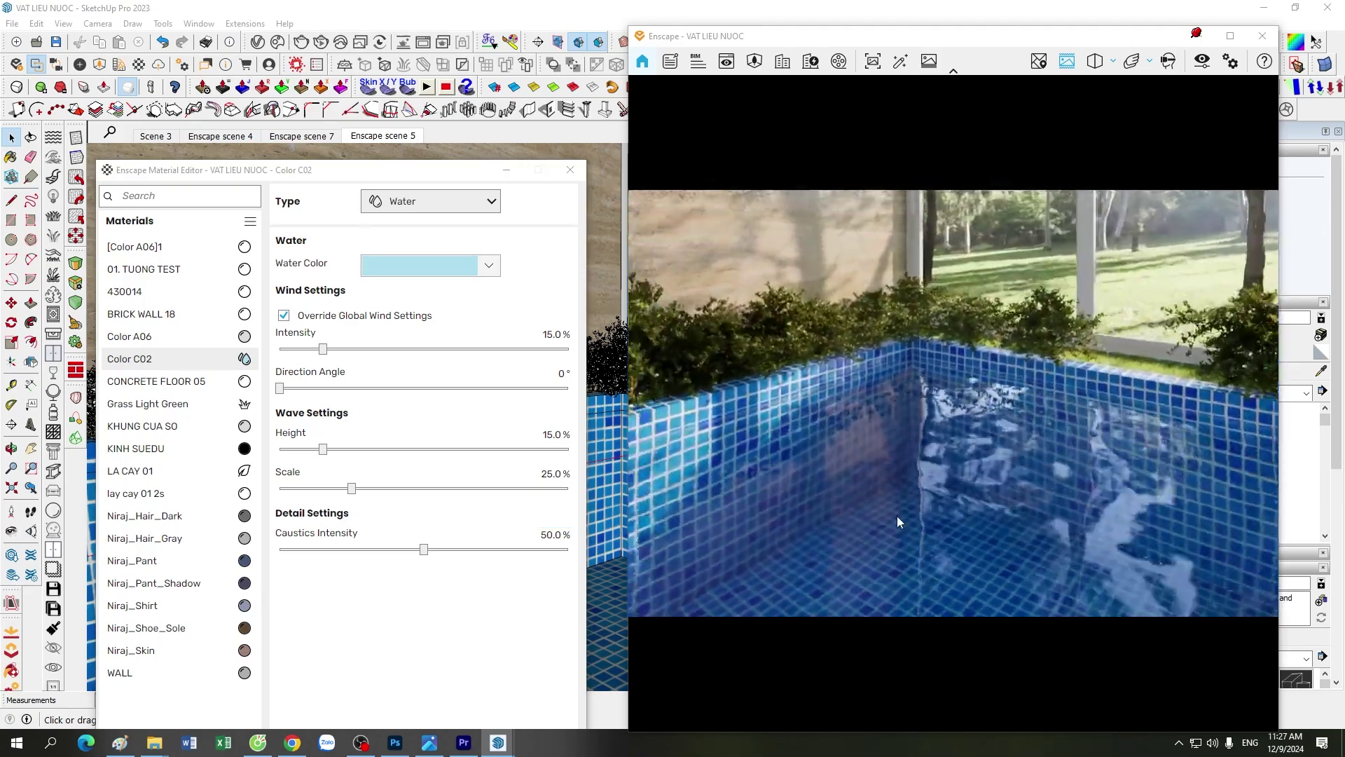
scroll(897, 516, up, 2)
scroll(897, 515, down, 2)
scroll(897, 519, down, 3)
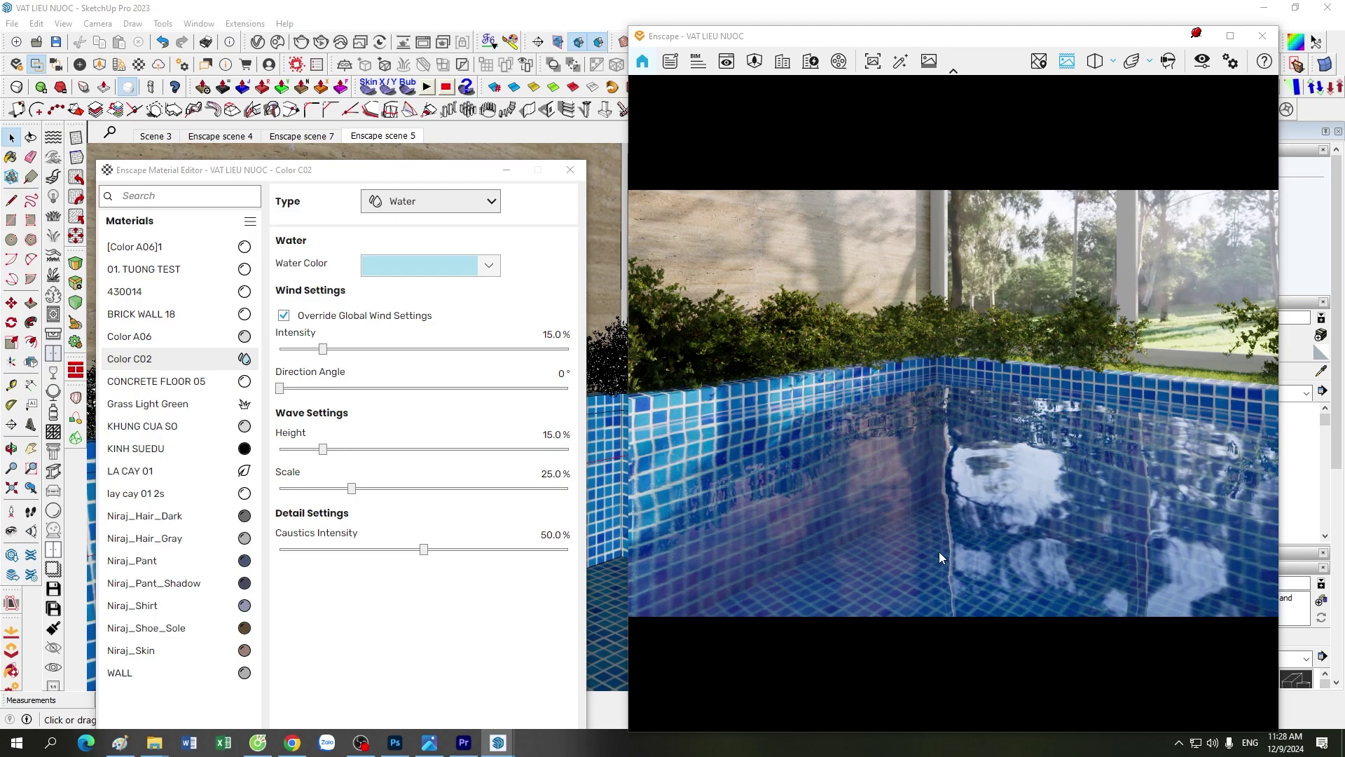
Step: Compare the pool render against the full water reference photo, then return to SketchUp
click(429, 742)
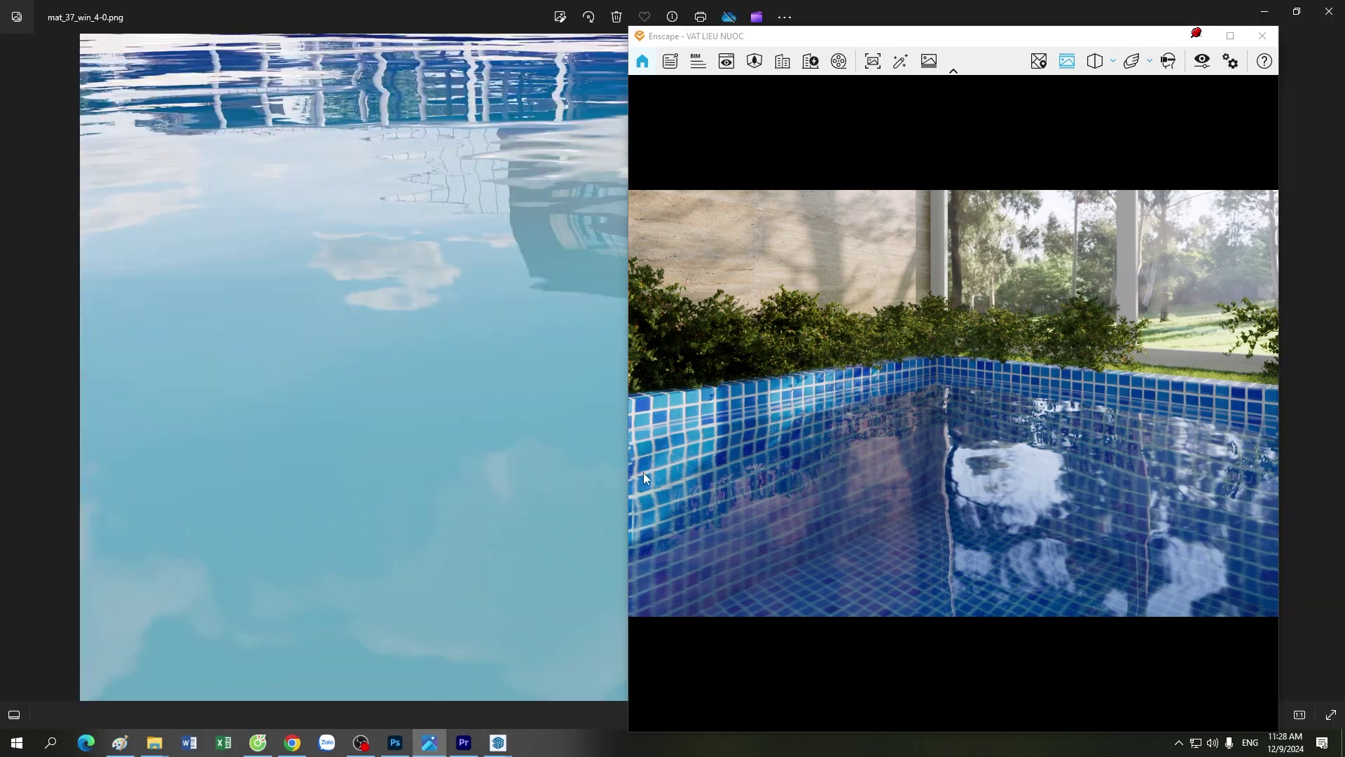
click(1197, 35)
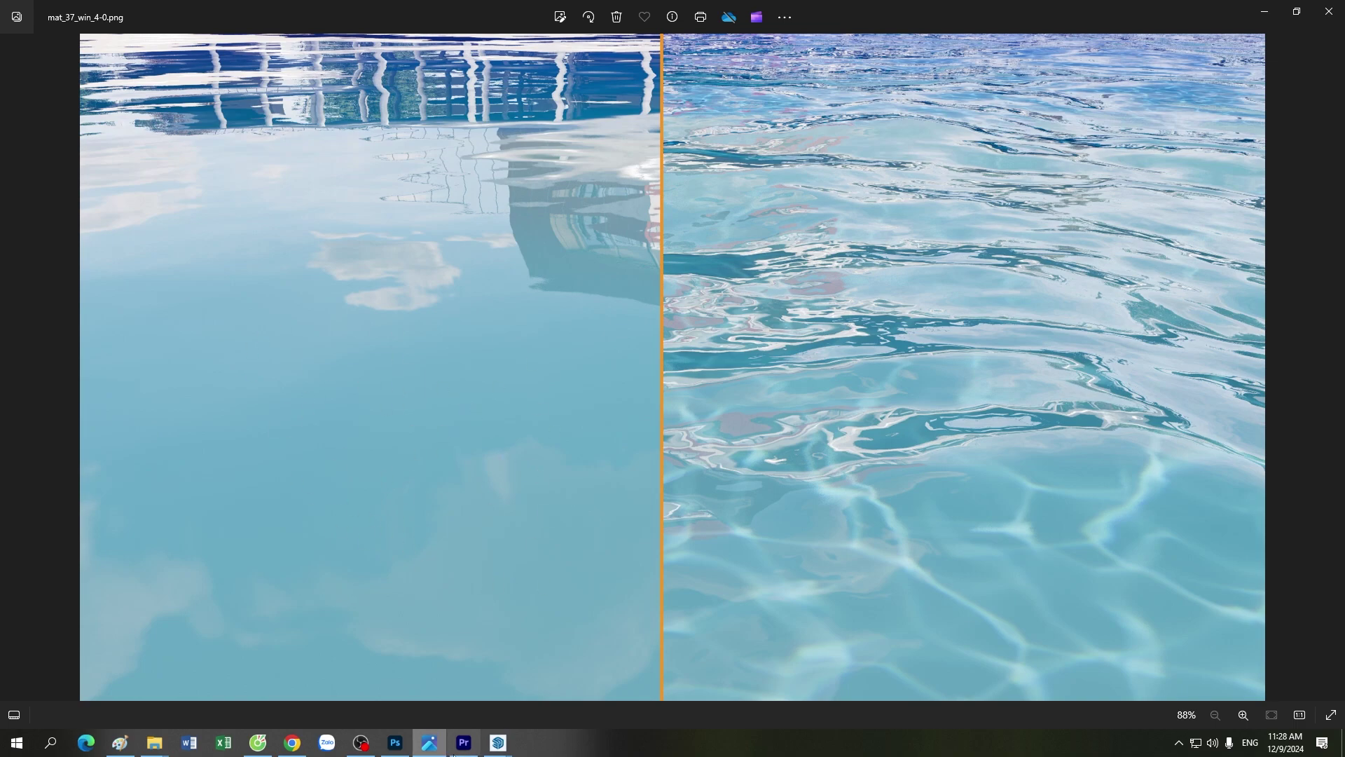
click(502, 745)
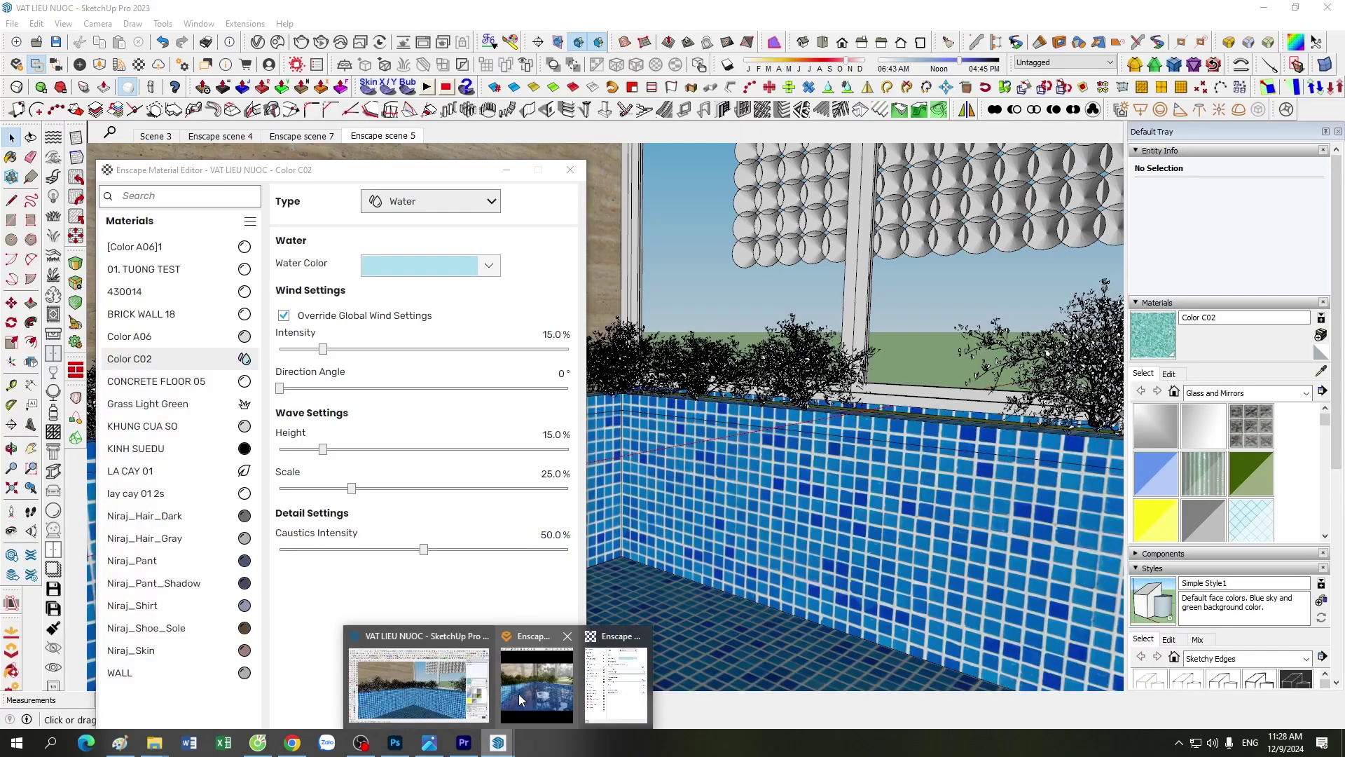
Step: Orbit and zoom the restored Enscape render around the pool to inspect the 15%-wave water
click(536, 683)
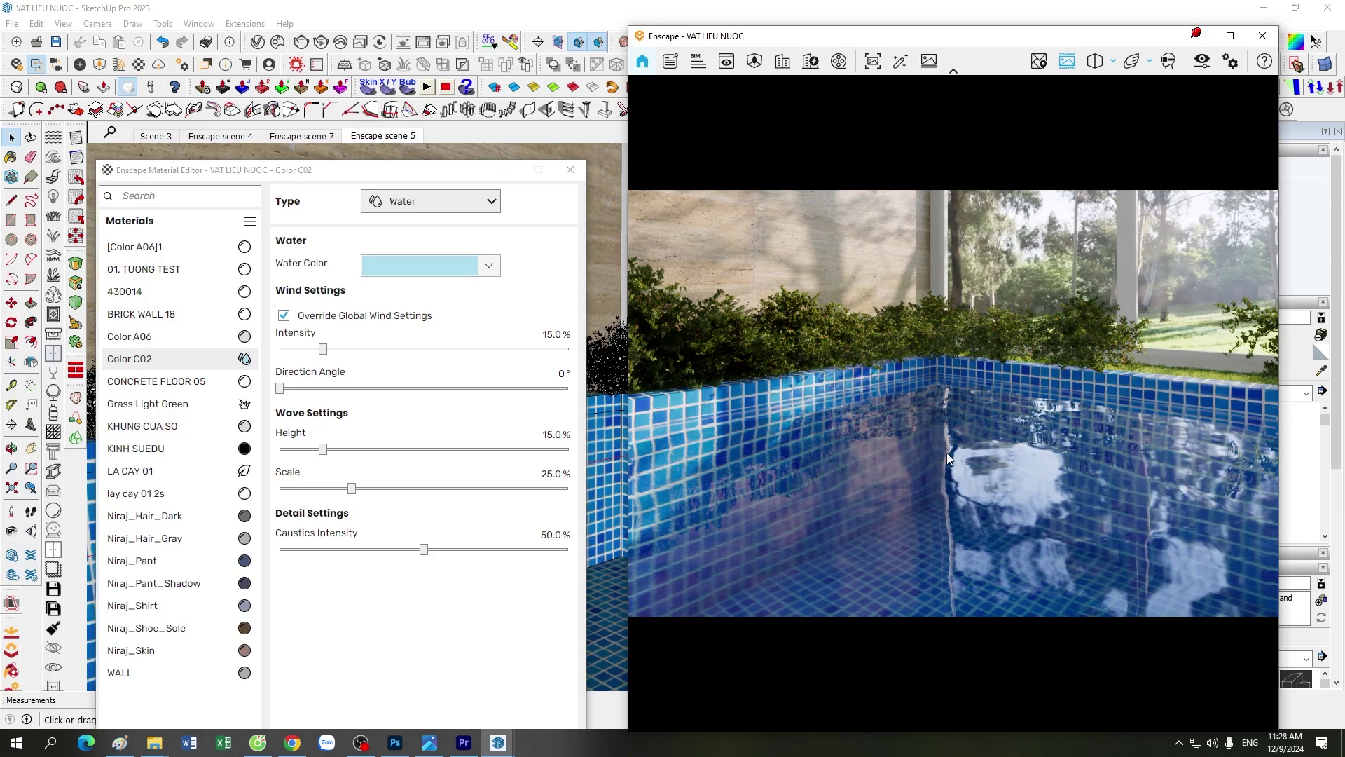
mouse_move(855, 489)
mouse_down()
mouse_move(887, 475)
mouse_move(841, 476)
mouse_up()
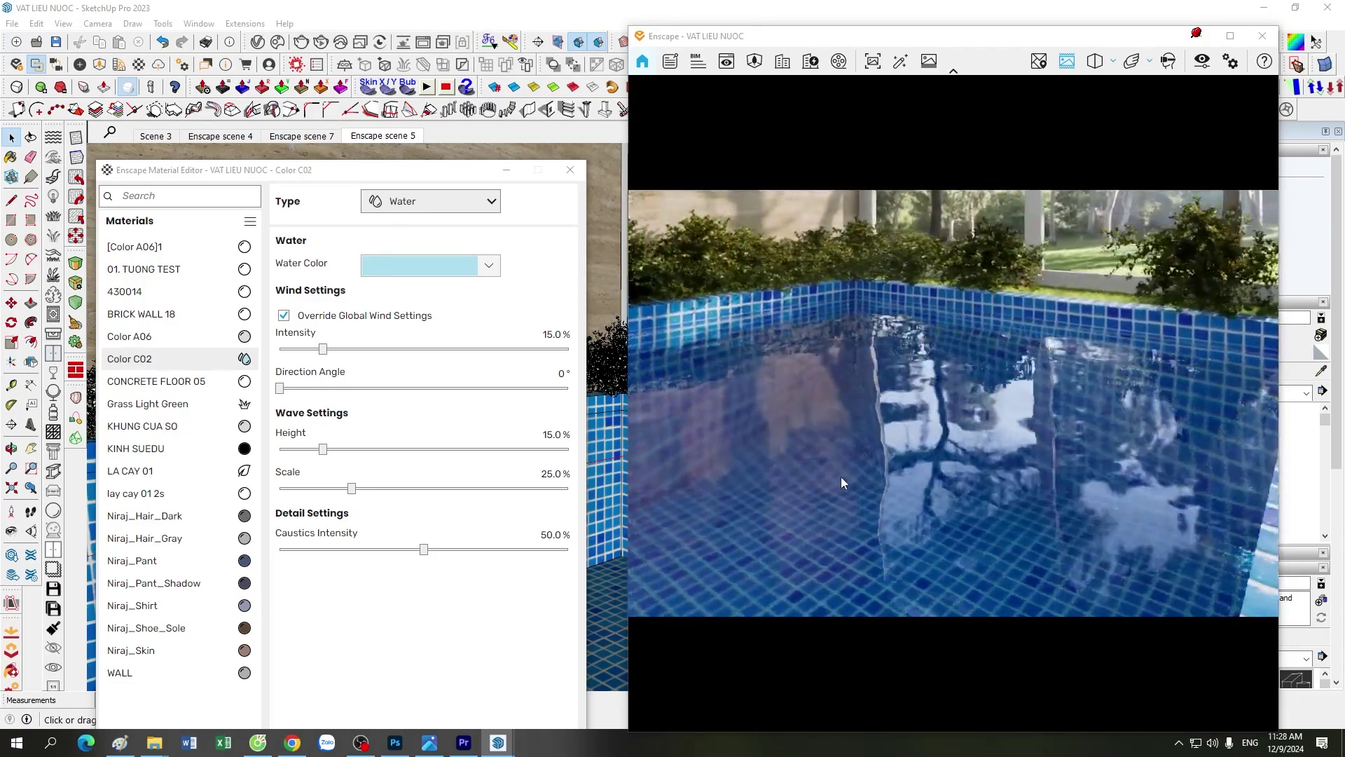
scroll(897, 475, down, 3)
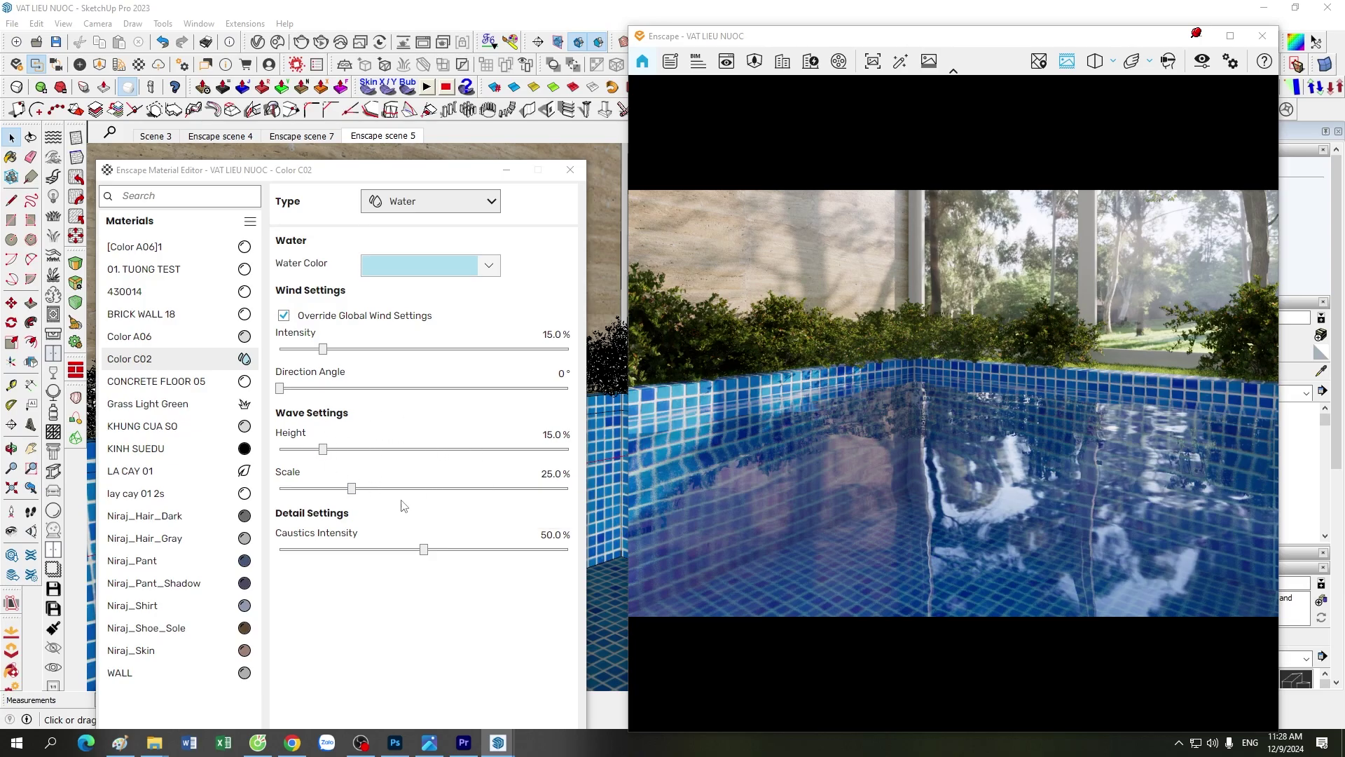
scroll(983, 487, up, 2)
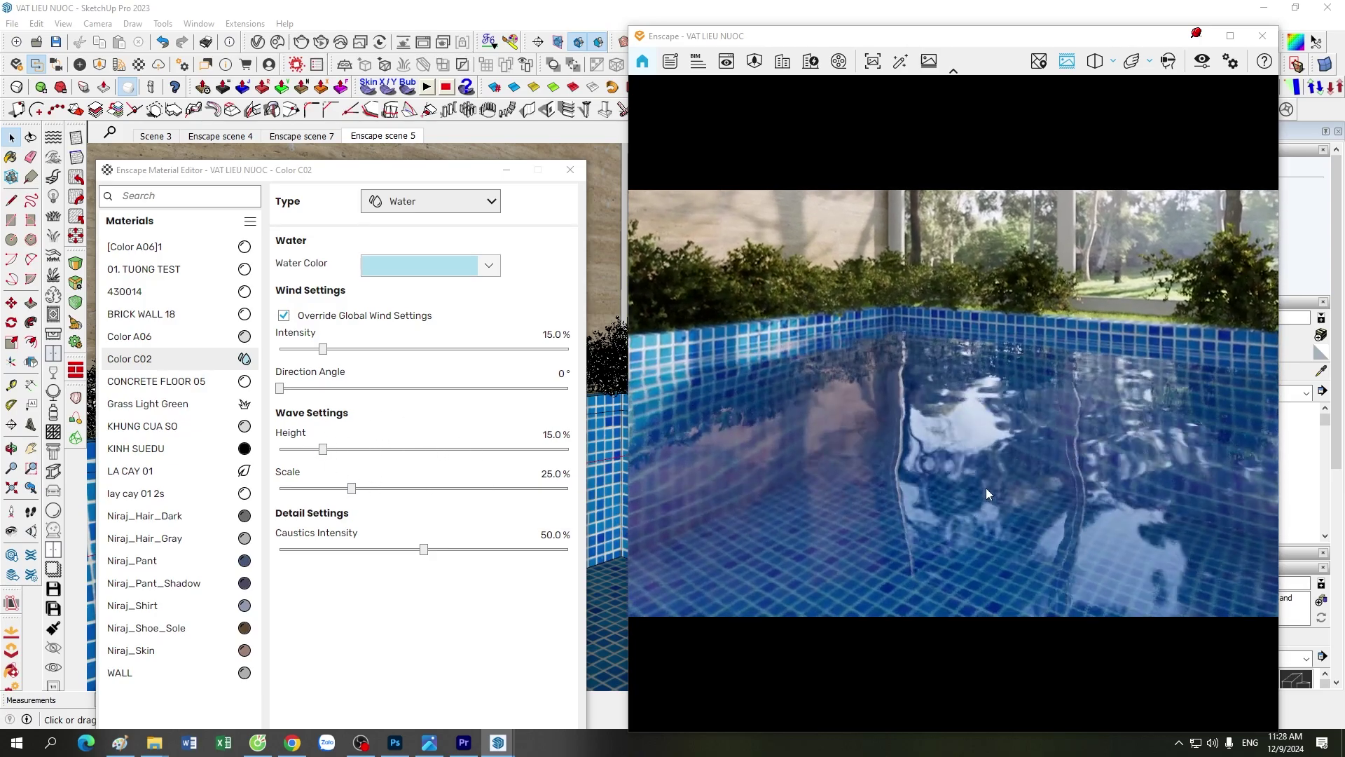
mouse_move(985, 487)
mouse_down()
mouse_move(953, 455)
mouse_move(978, 486)
mouse_up()
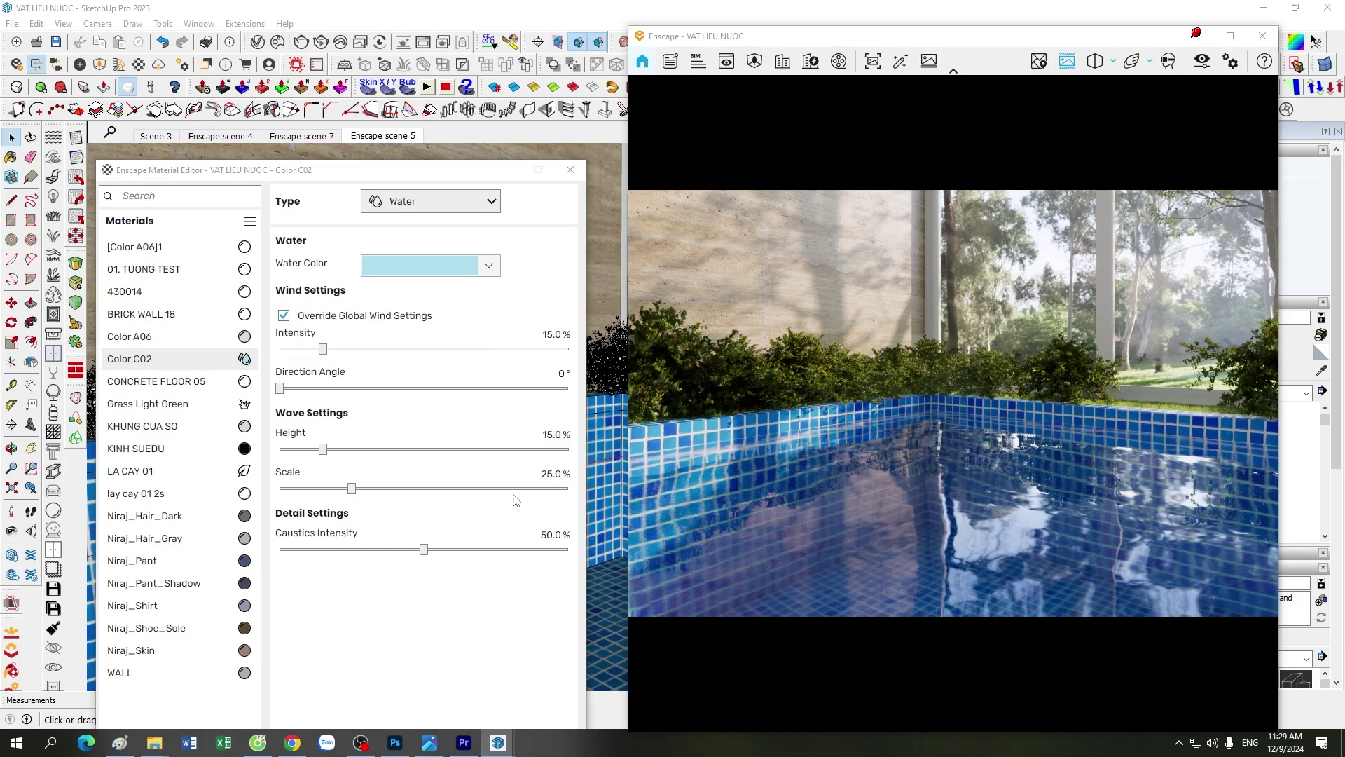
Step: Lower the Color C02 water's wave height from 15% to 5%
click(549, 436)
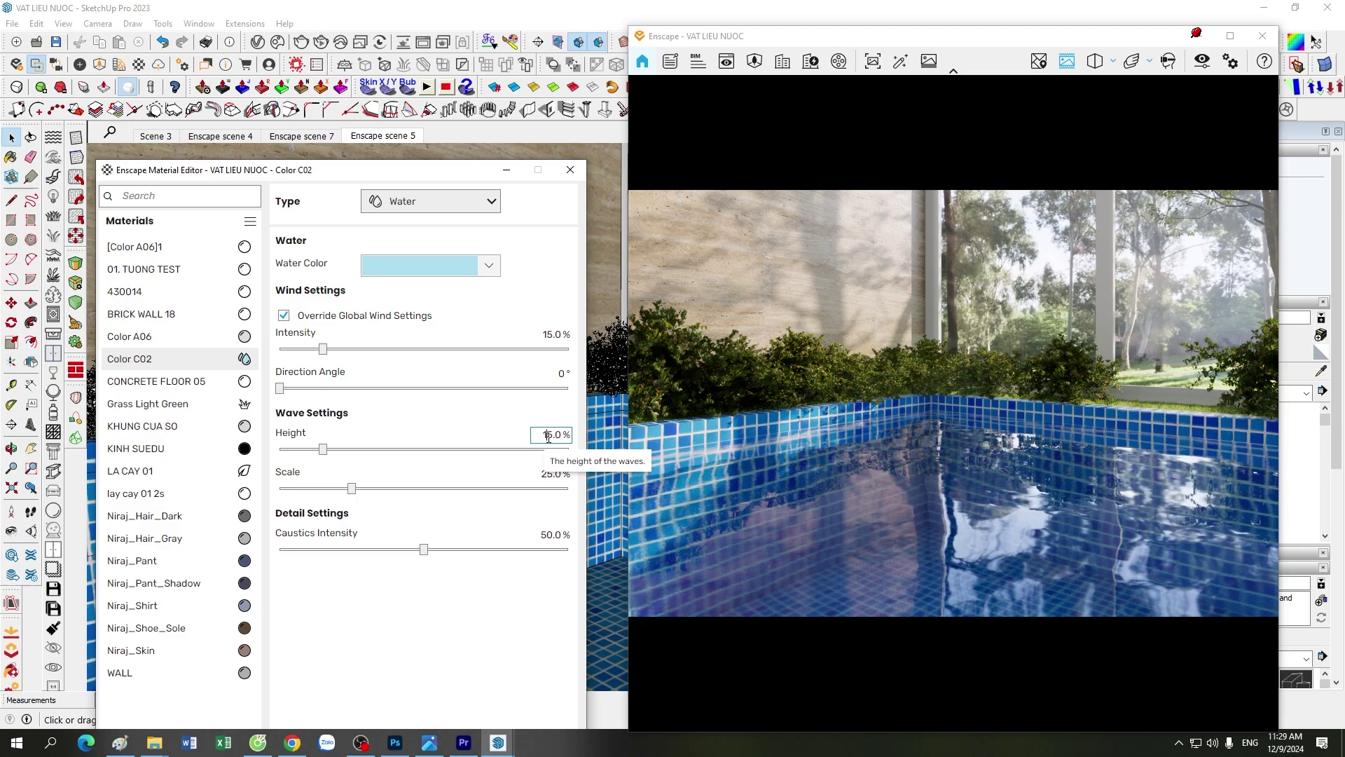
drag(549, 435, 513, 447)
key(BackSpace)
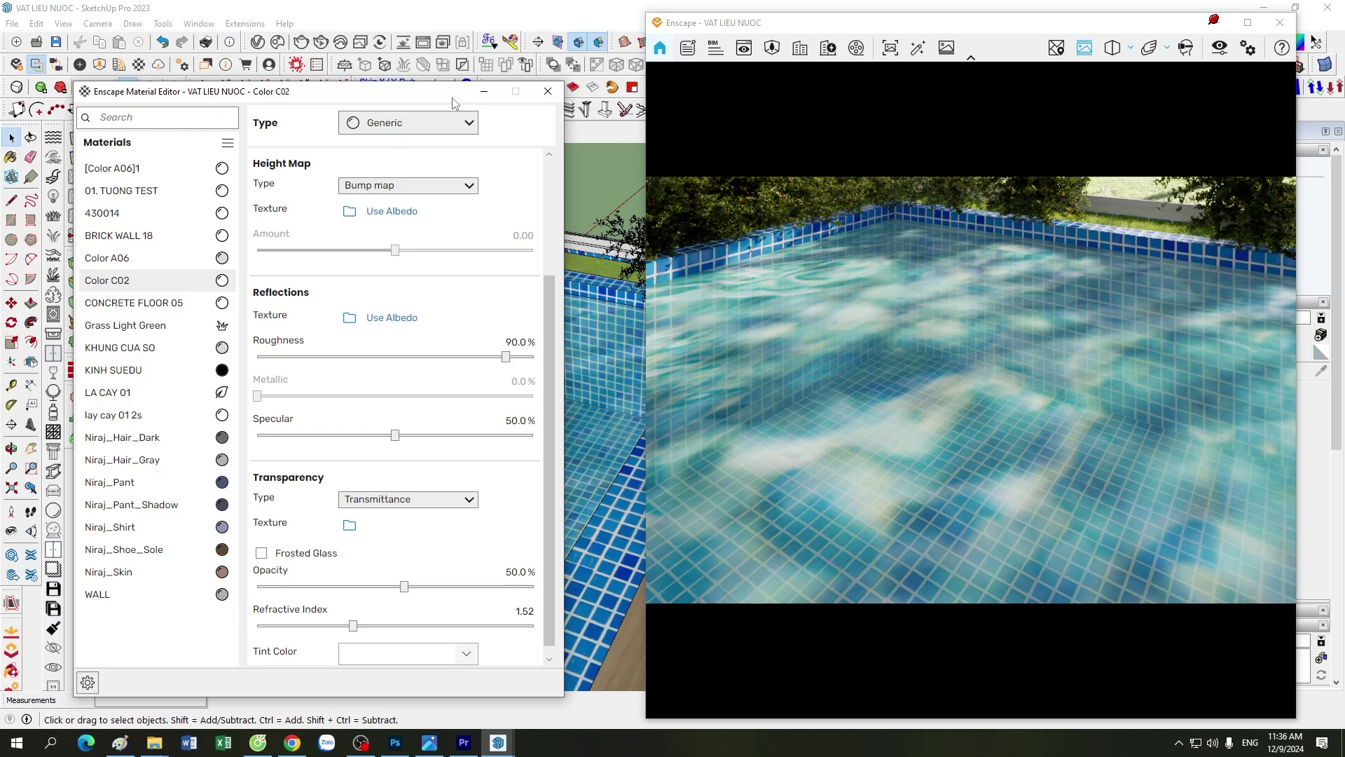
Step: View the 06.jpg water texture in full, then bring back the material editor and render
click(430, 742)
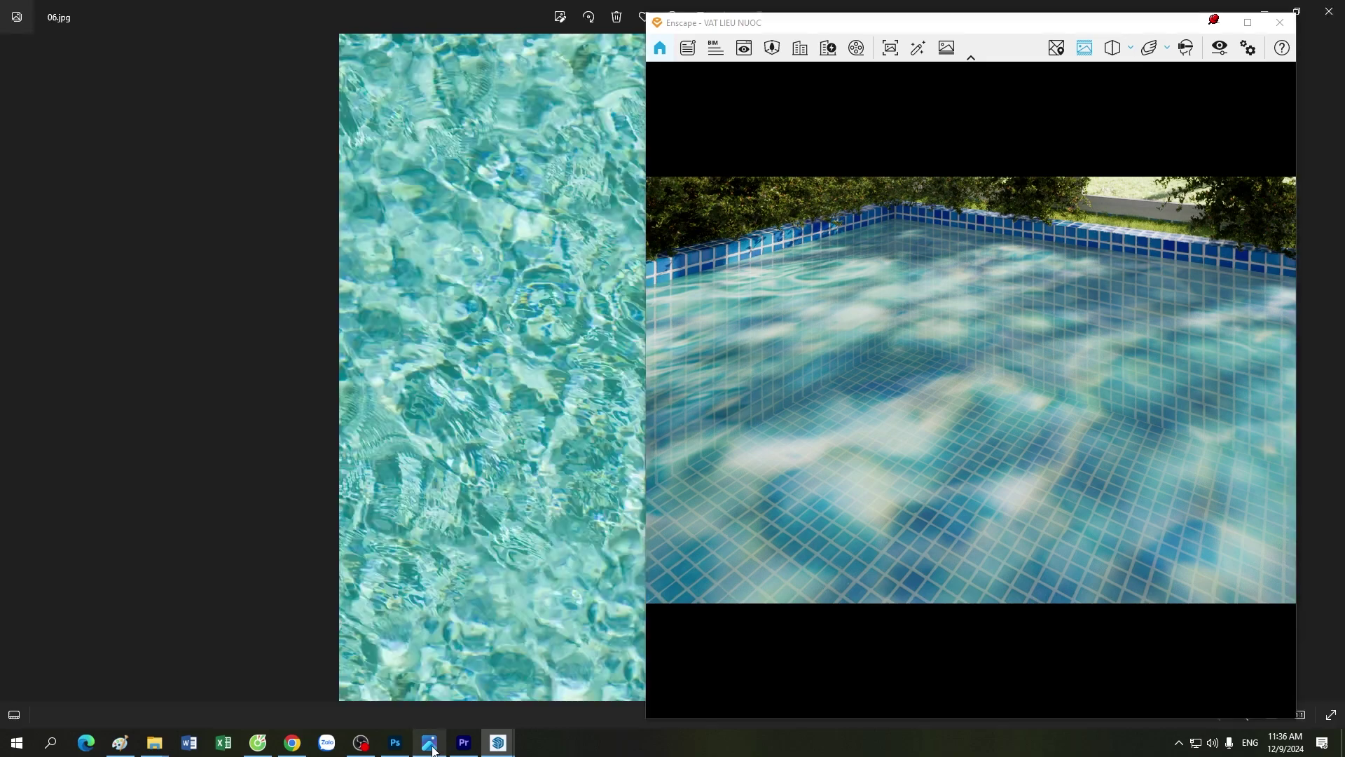
click(1216, 22)
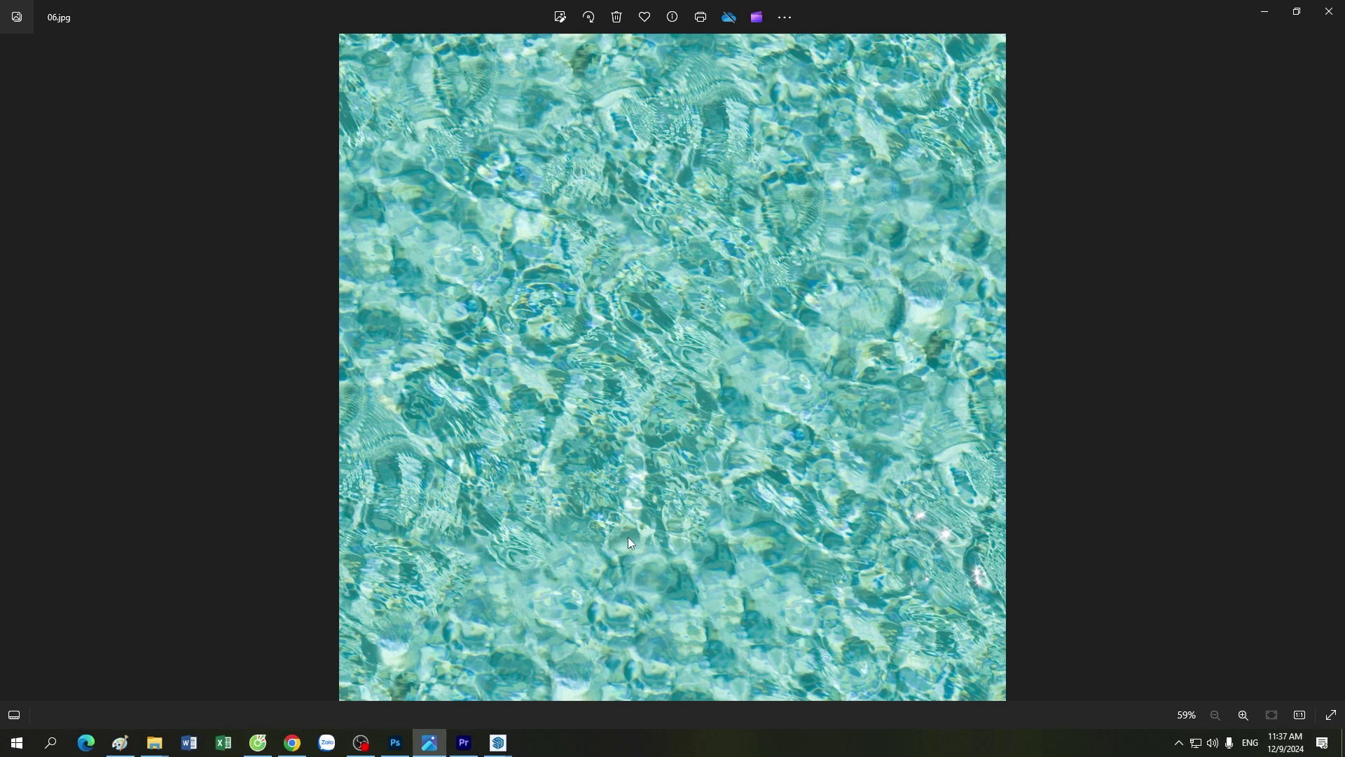
mouse_move(498, 742)
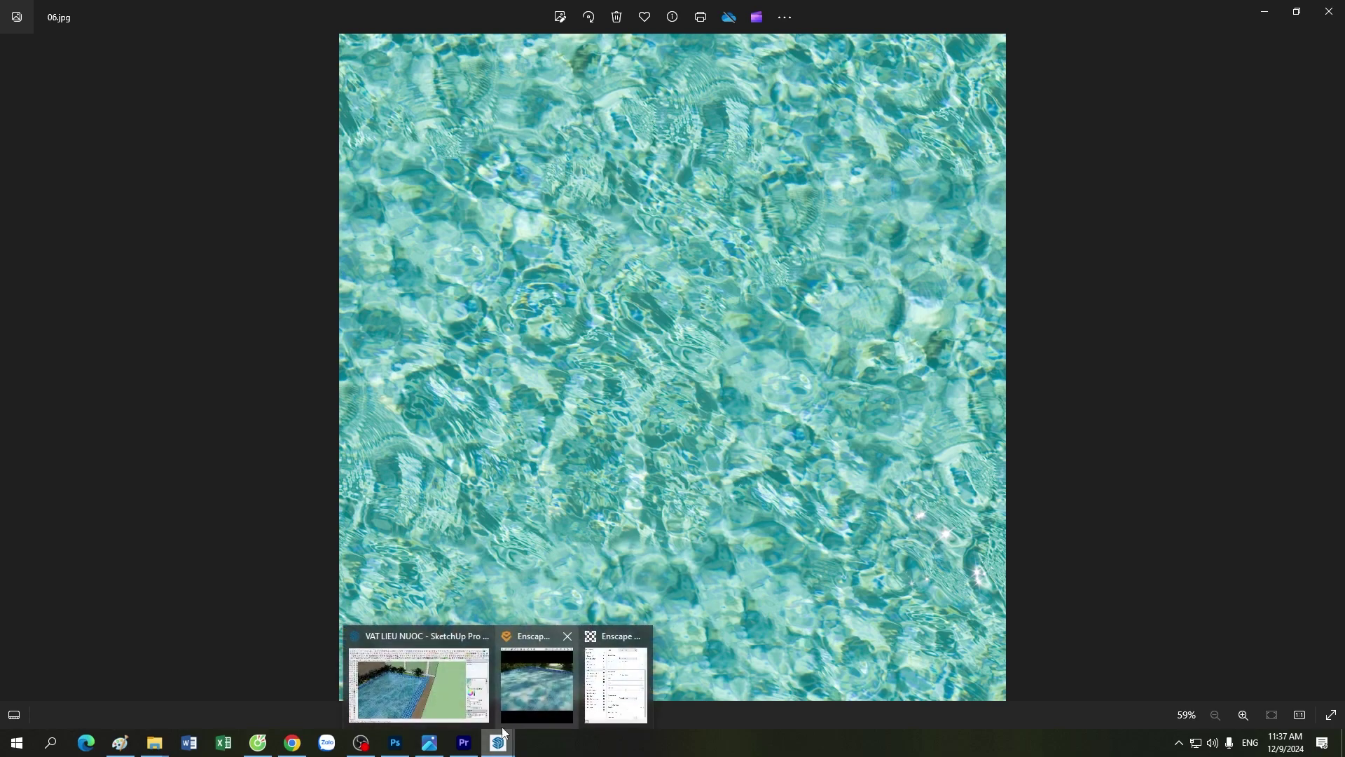
click(588, 700)
click(539, 694)
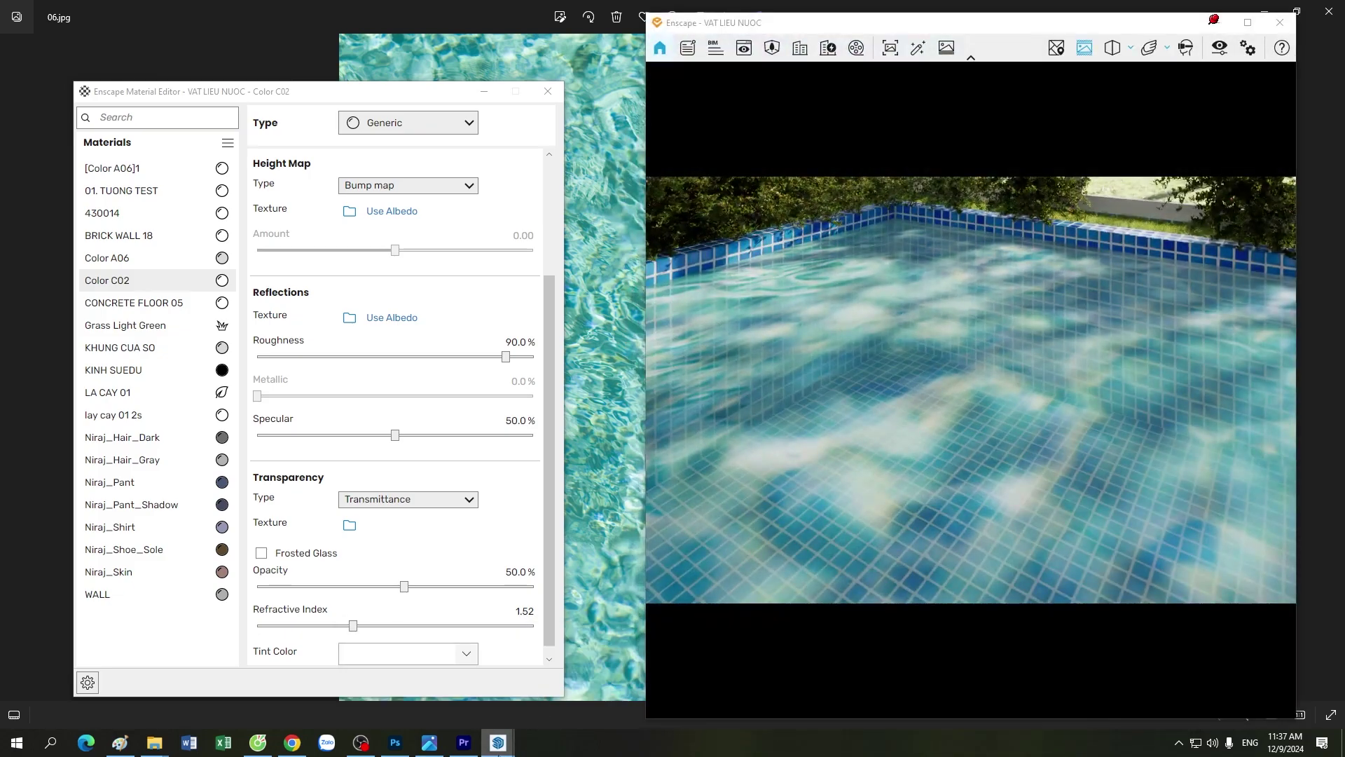
Step: Return to the SketchUp model after another look at the 06.jpg texture photo
click(409, 680)
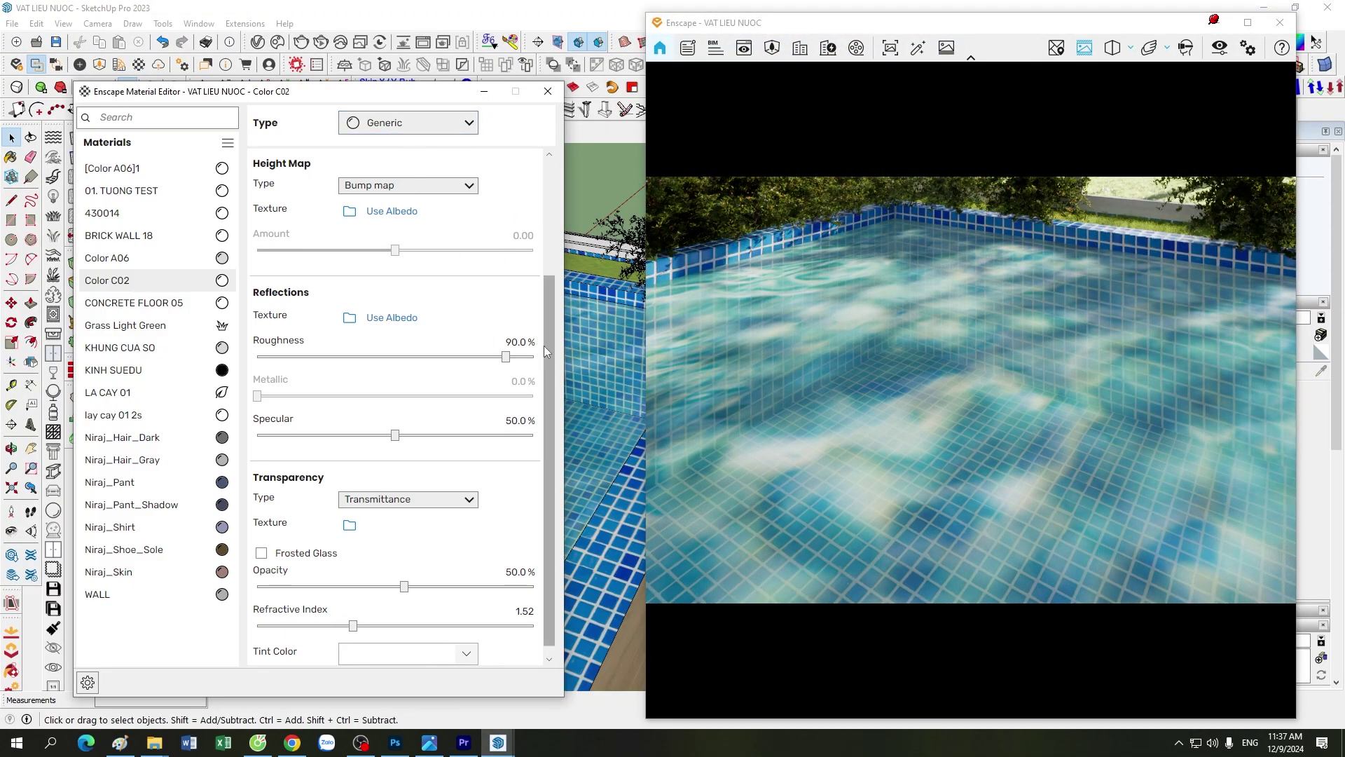
drag(544, 346, 545, 230)
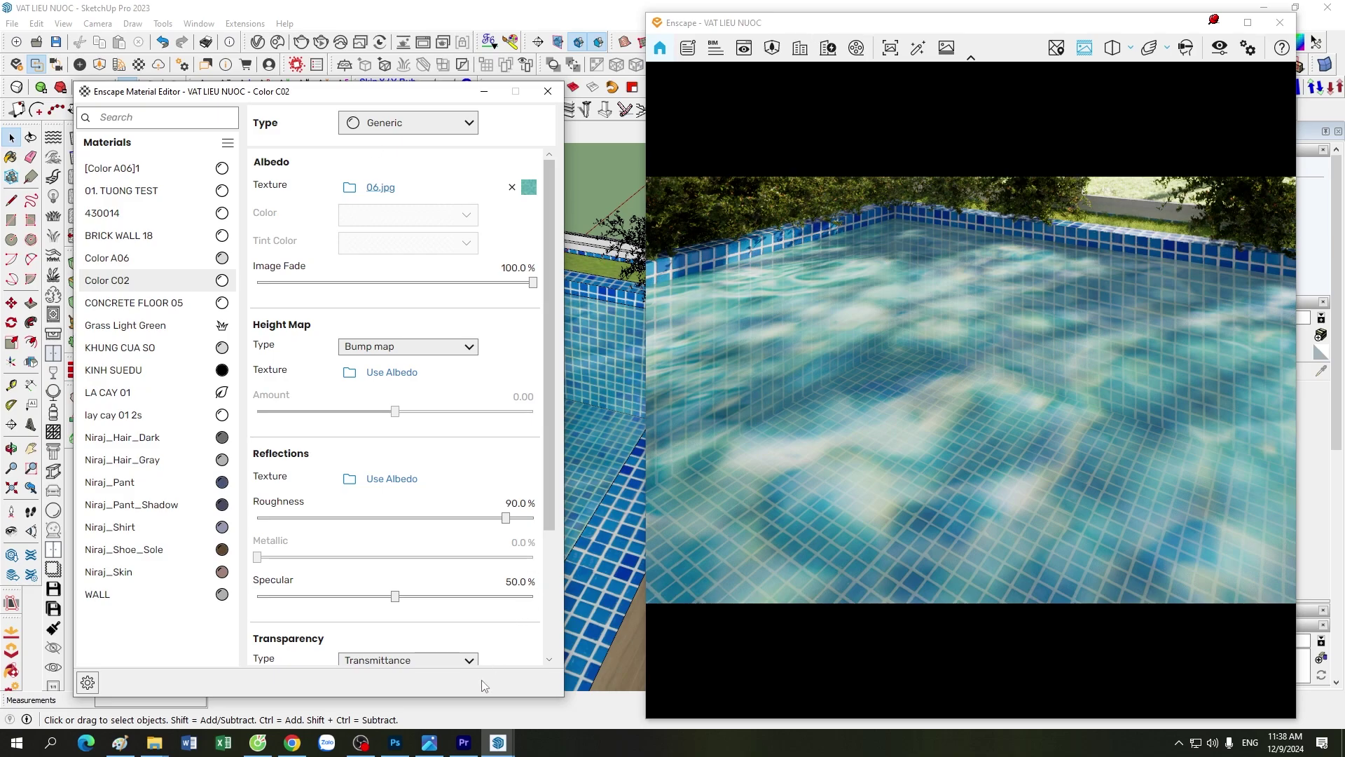
click(430, 747)
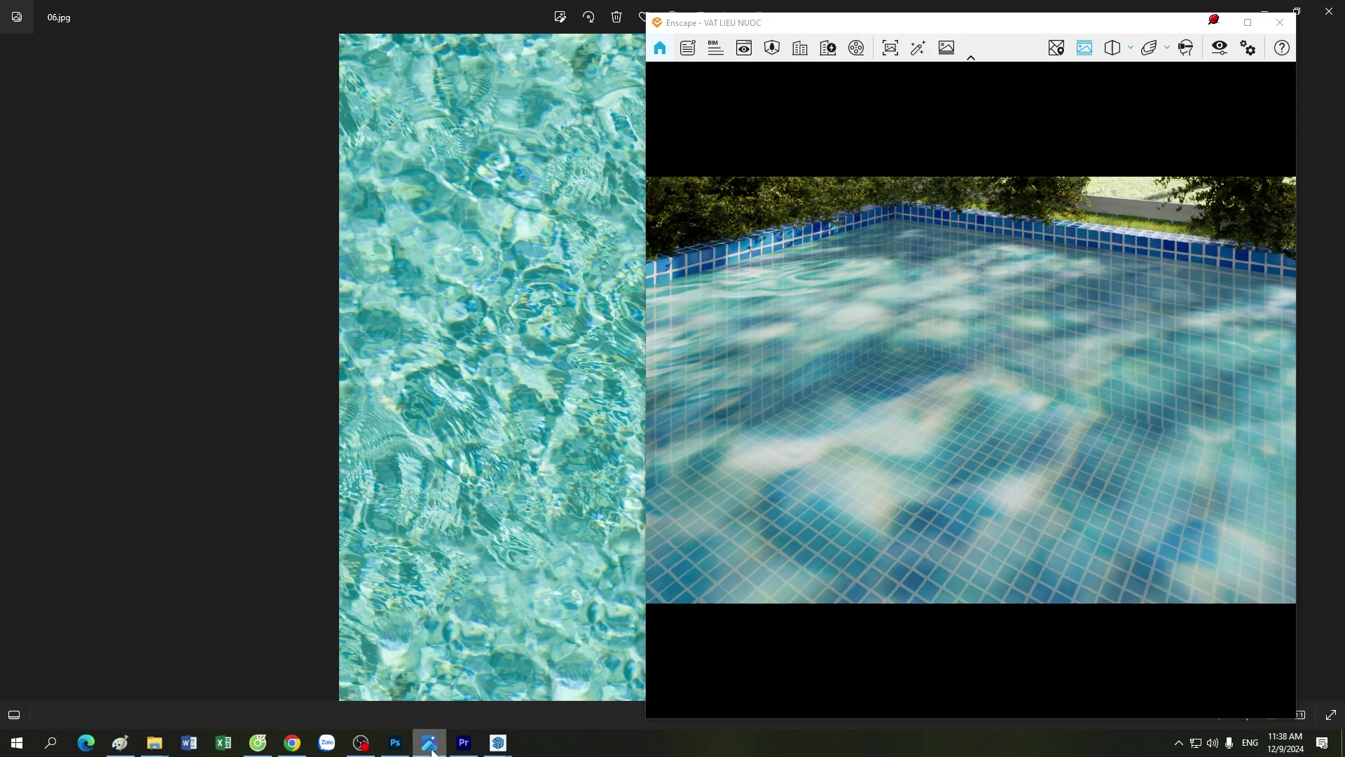
click(429, 742)
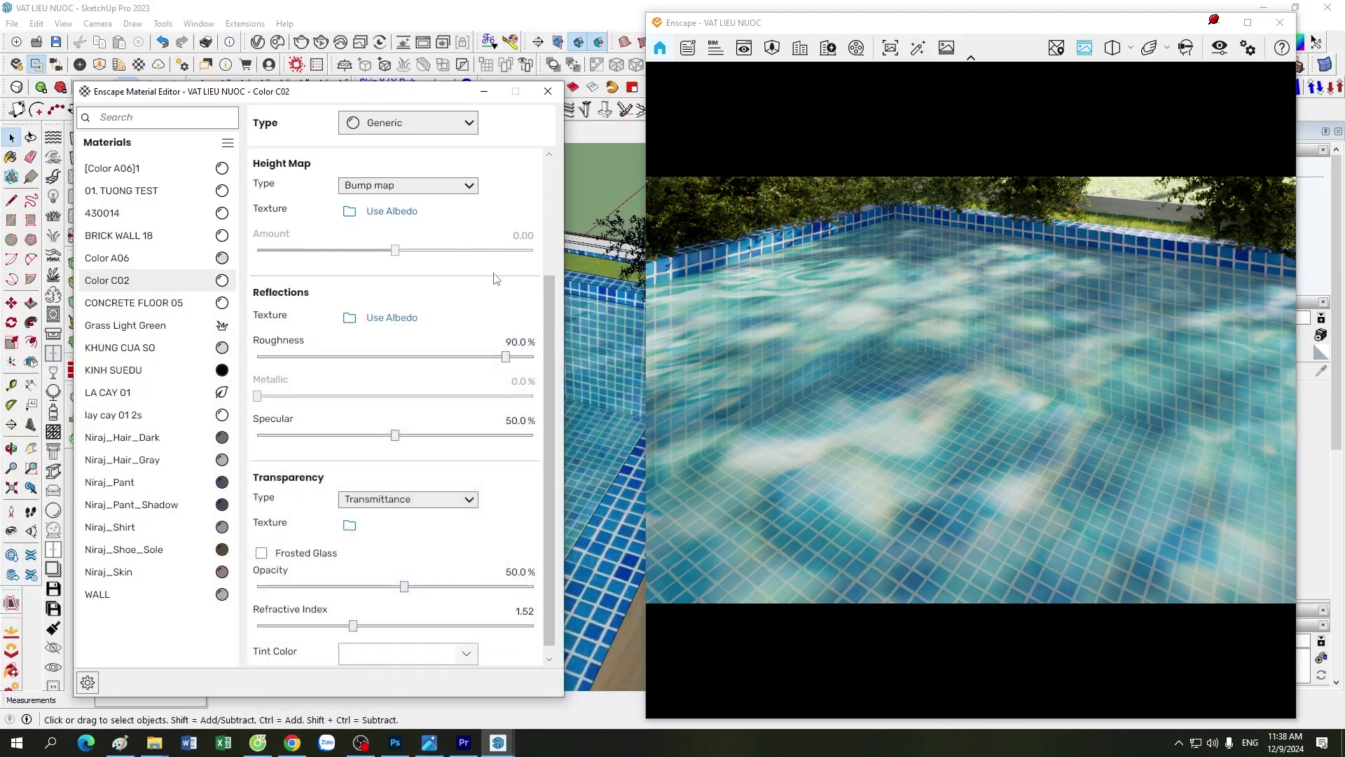
Step: Orbit the model to the pool corner and bring back the material editor and live render
click(484, 95)
middle_drag(466, 376, 322, 424)
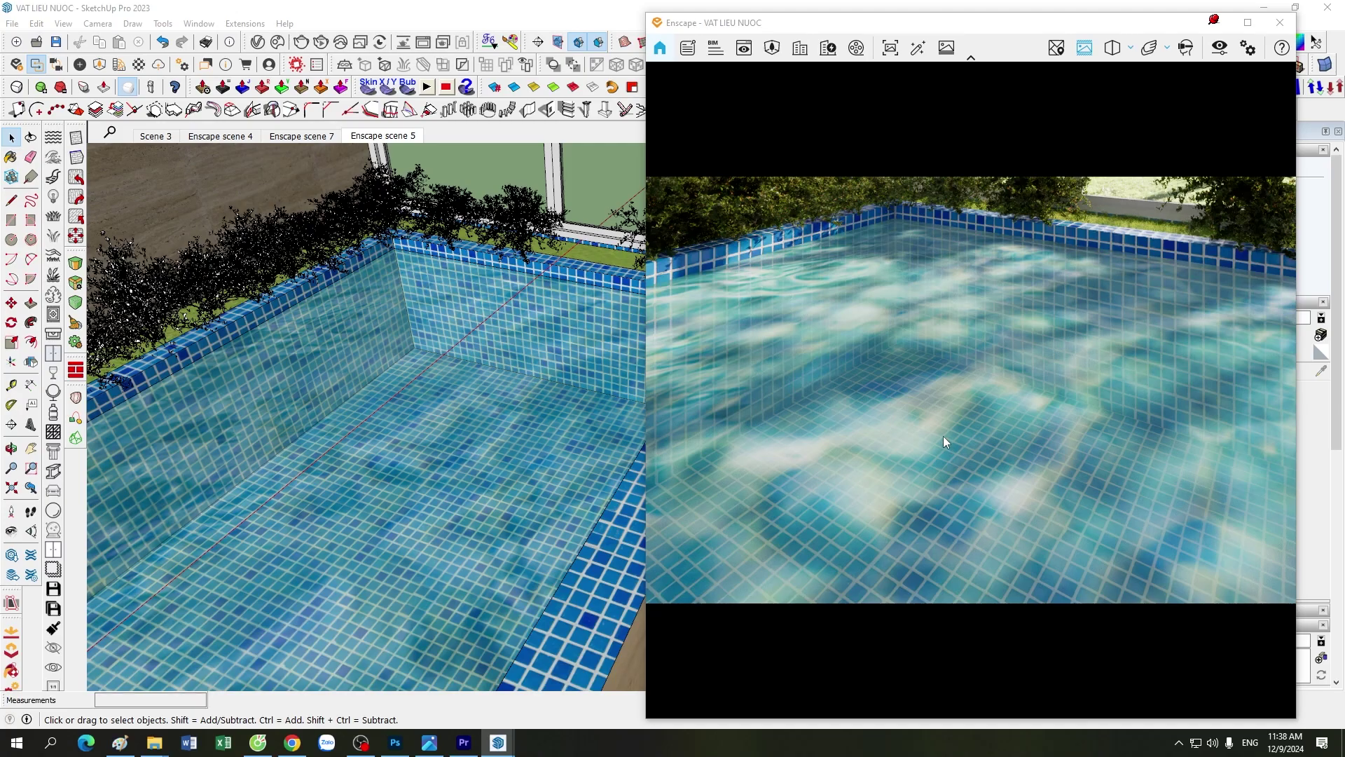
mouse_move(498, 742)
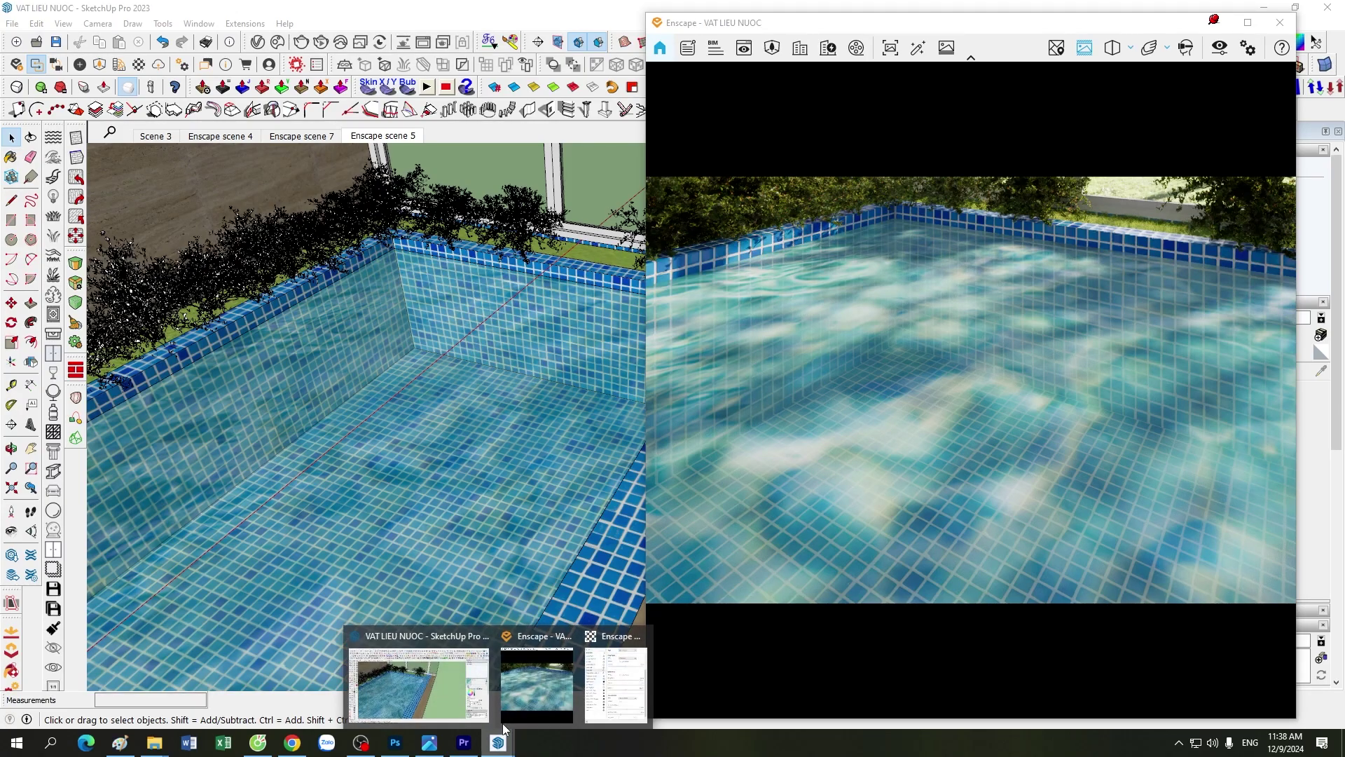
click(615, 683)
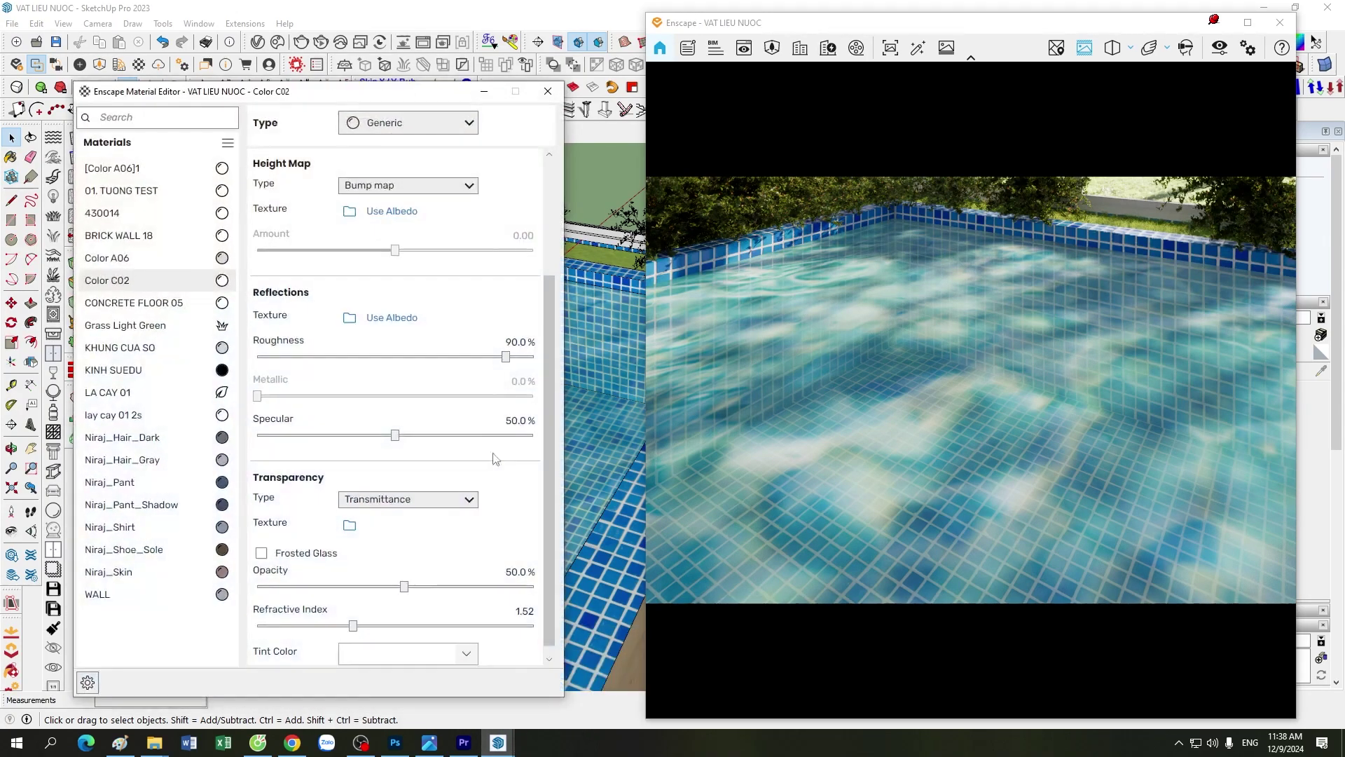
click(524, 694)
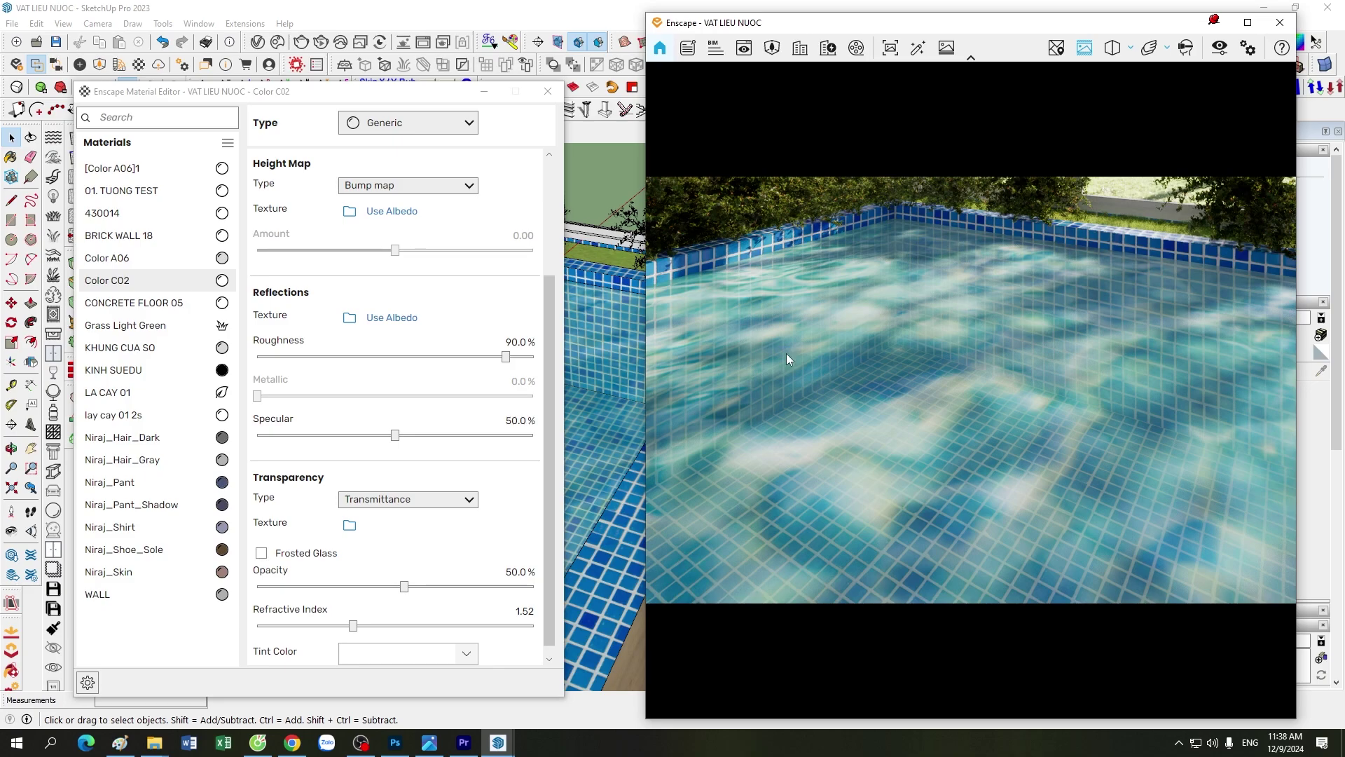
Step: Set the Color C02 water Roughness from 90% to 0% and move the editor aside
drag(550, 375, 553, 261)
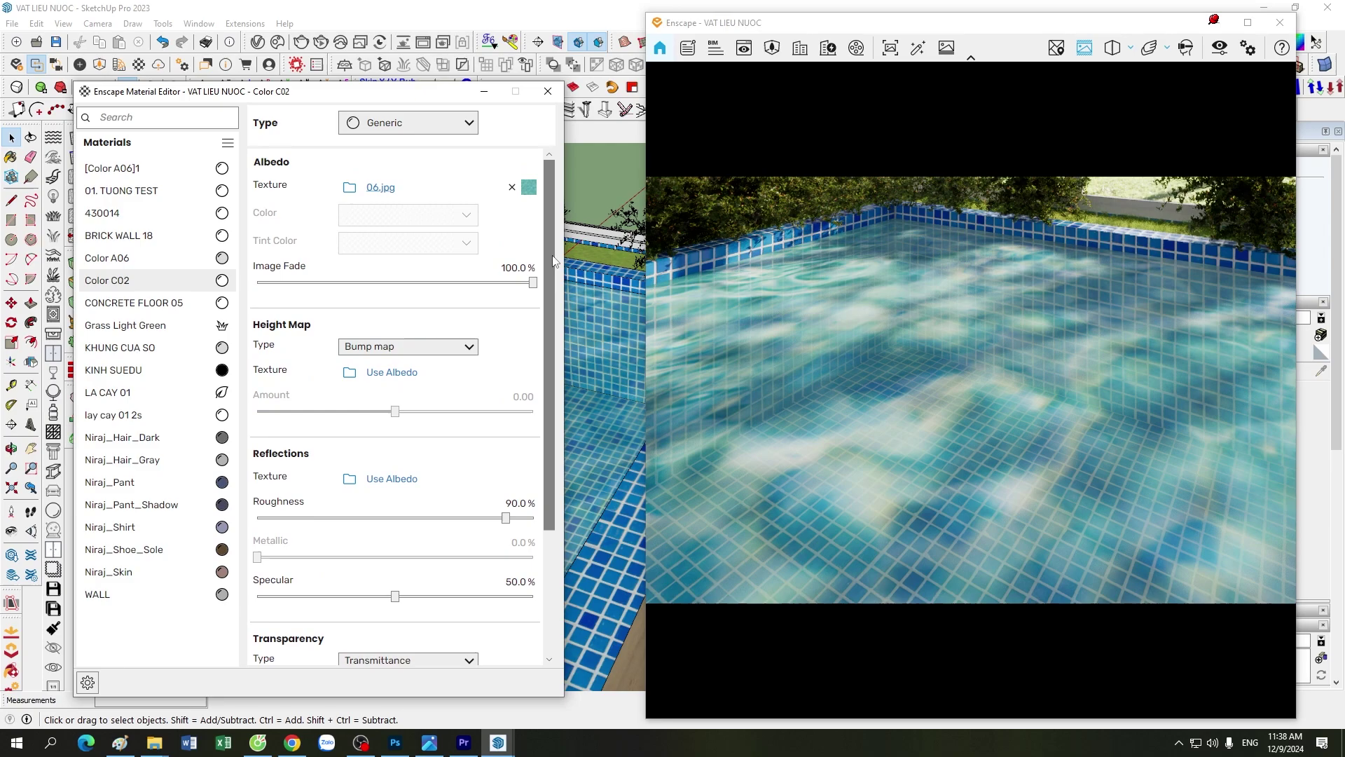
scroll(543, 336, down, 2)
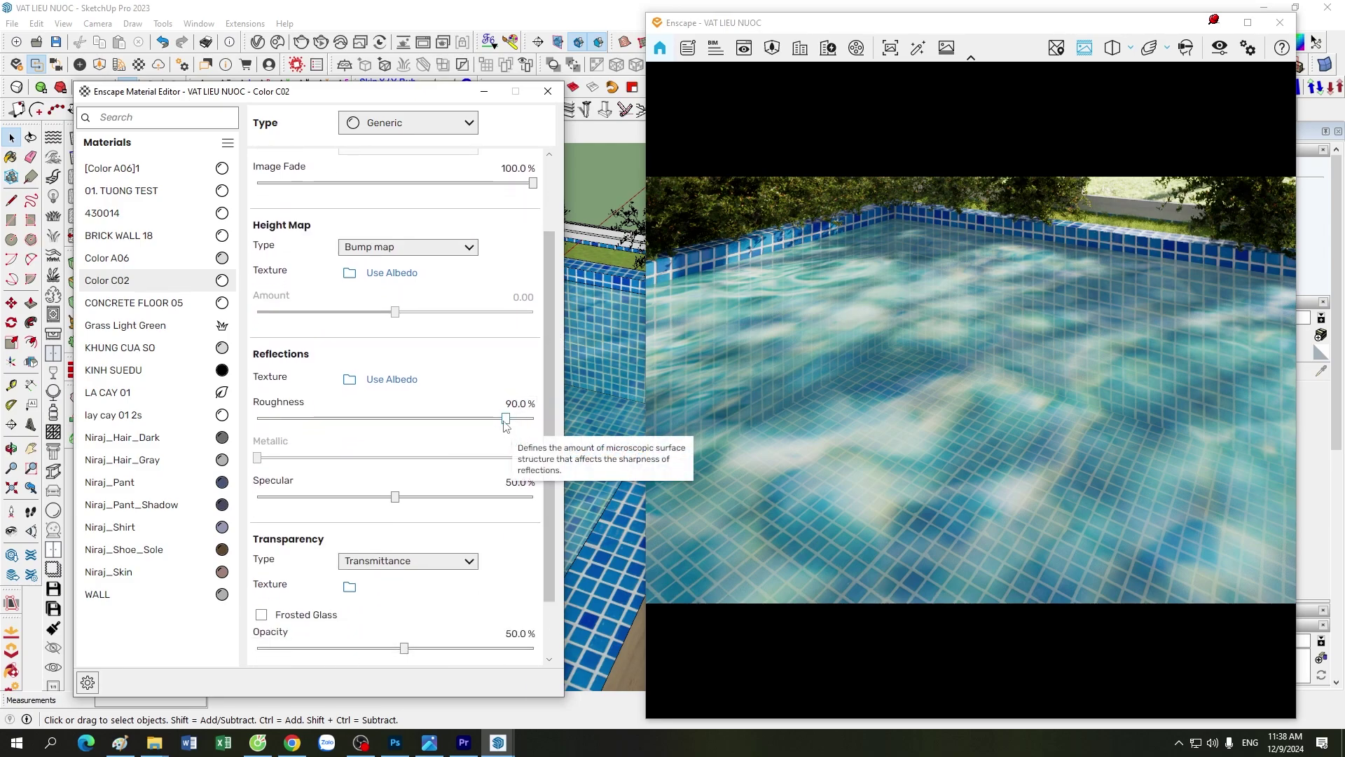
drag(505, 418, 258, 418)
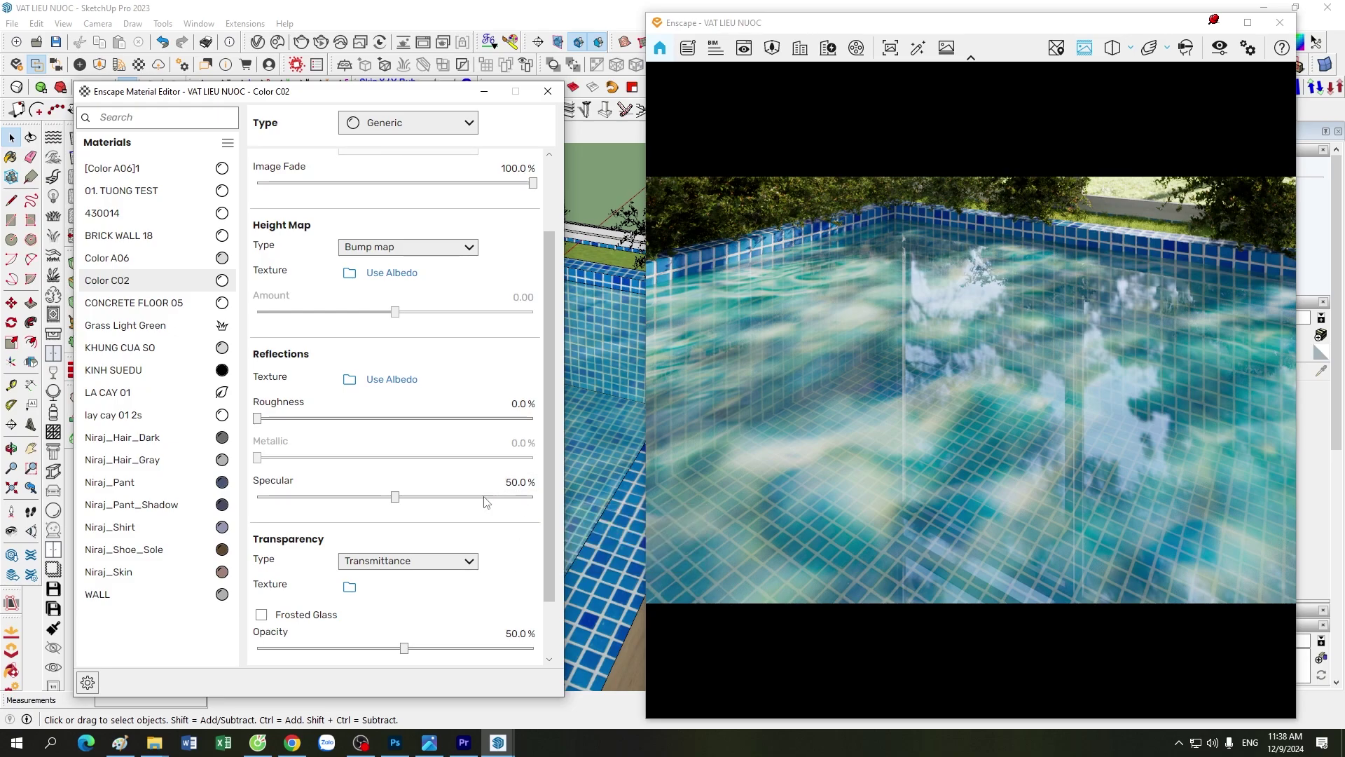
drag(552, 565, 552, 615)
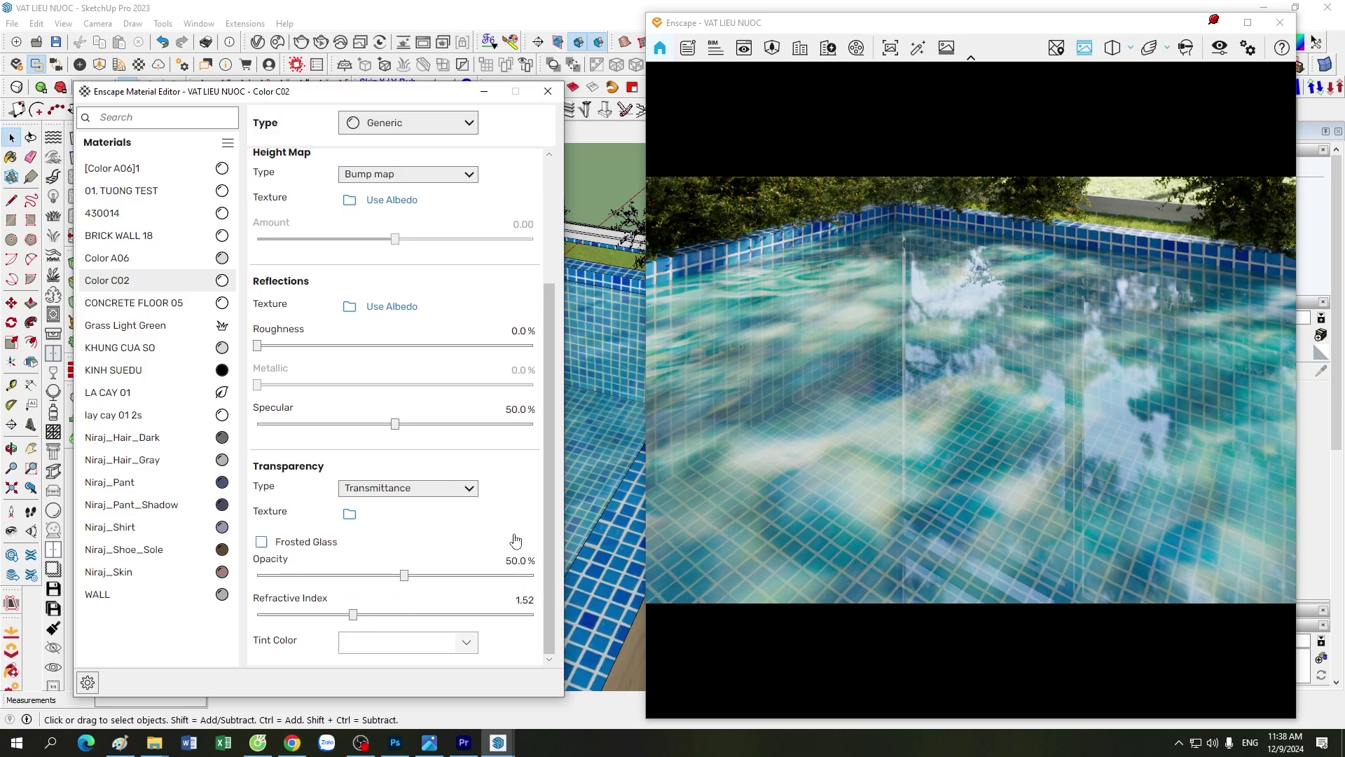
mouse_move(447, 95)
mouse_down()
mouse_move(248, 110)
mouse_move(419, 73)
mouse_move(461, 86)
mouse_up()
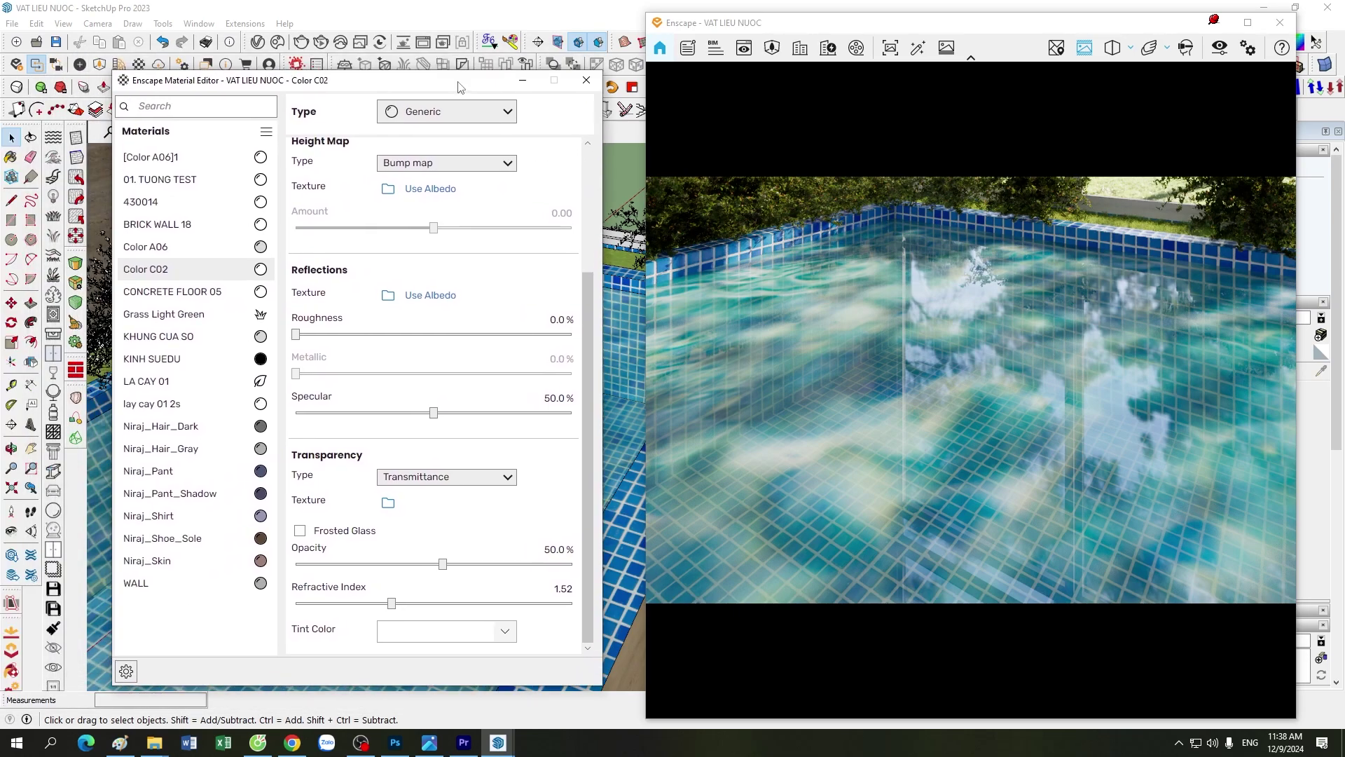
Step: Set the water's Opacity to 2% and Refractive Index to 1.33
click(552, 551)
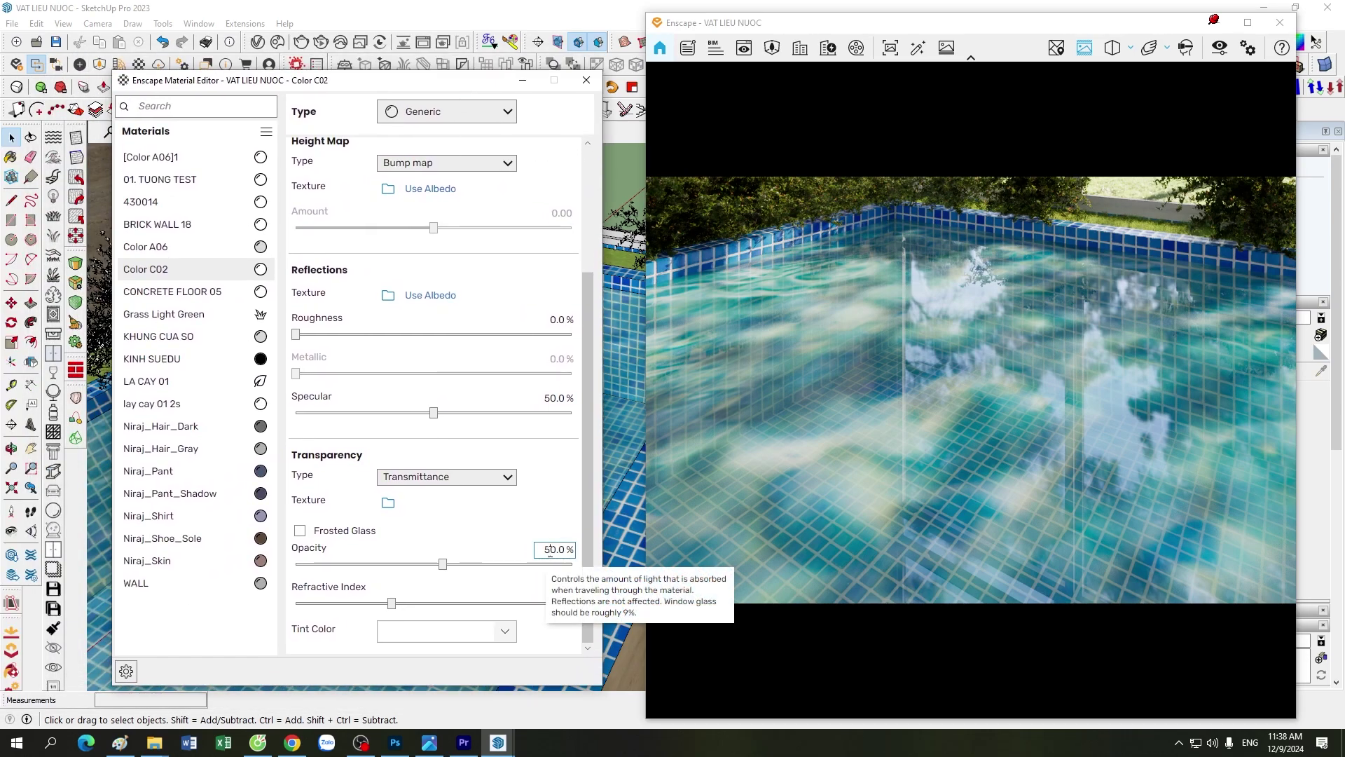
key(BackSpace)
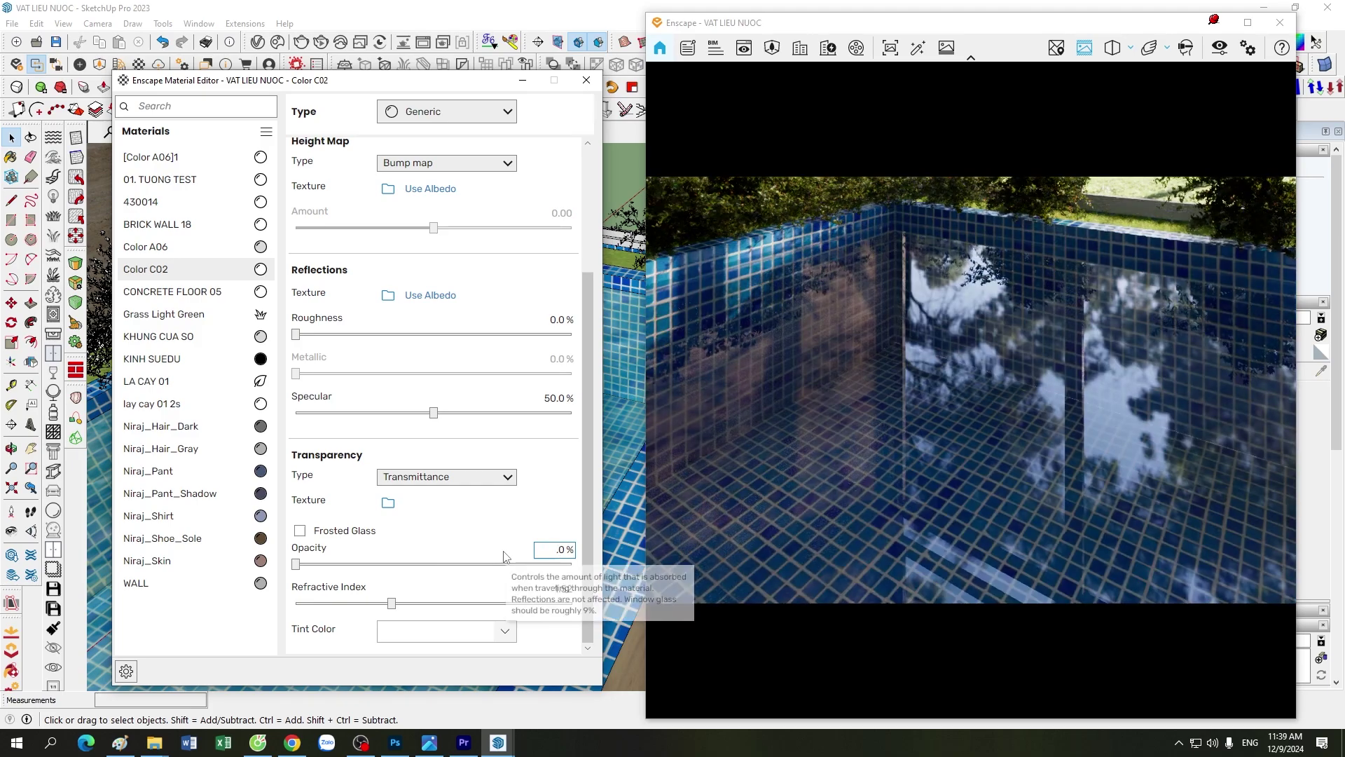
text(2)
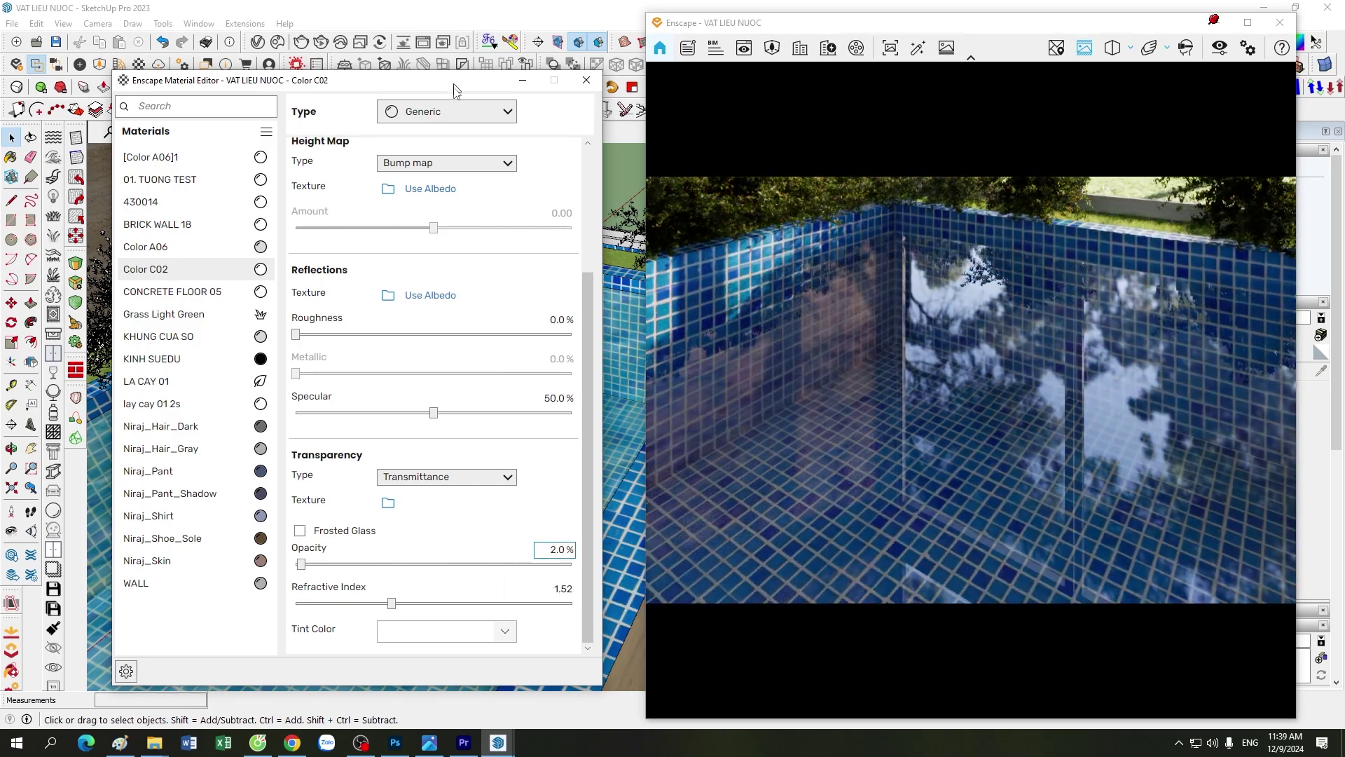
drag(455, 82, 413, 77)
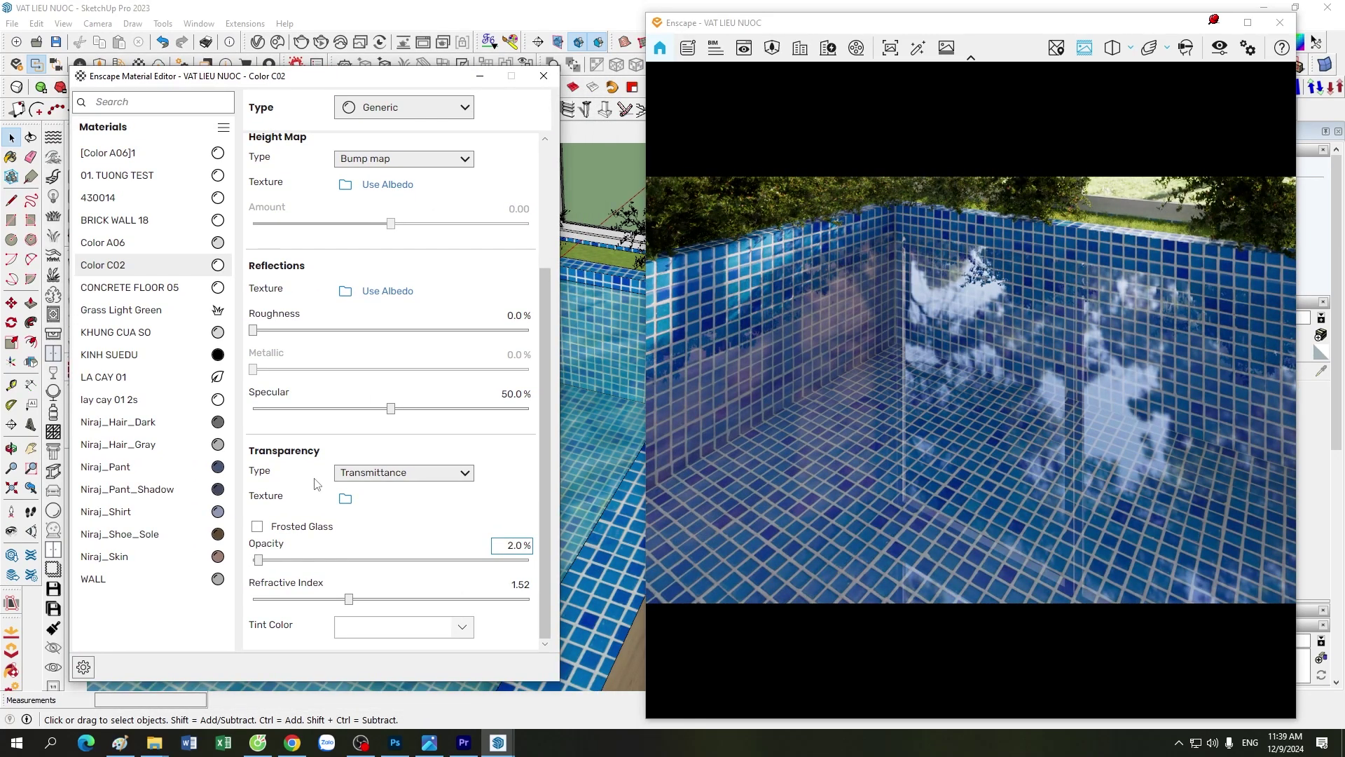
click(529, 585)
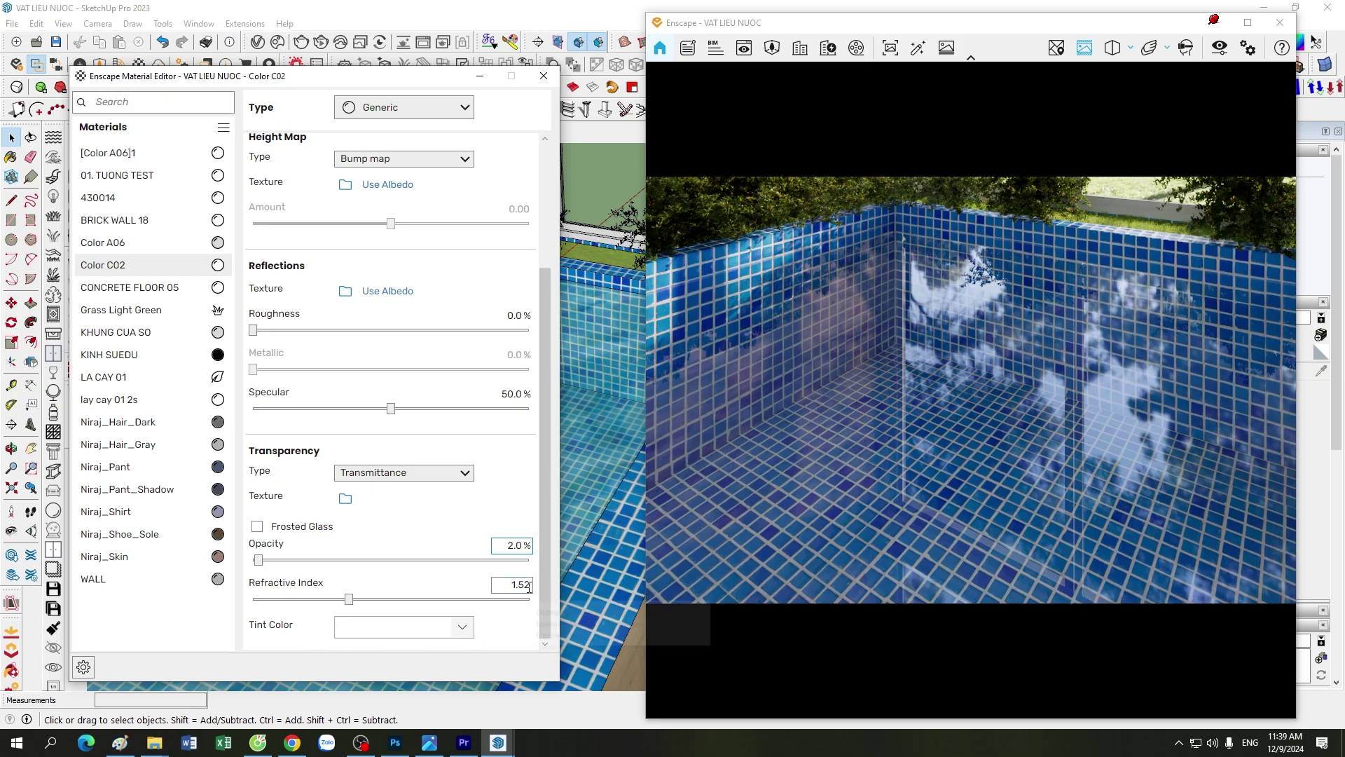
text(1.33)
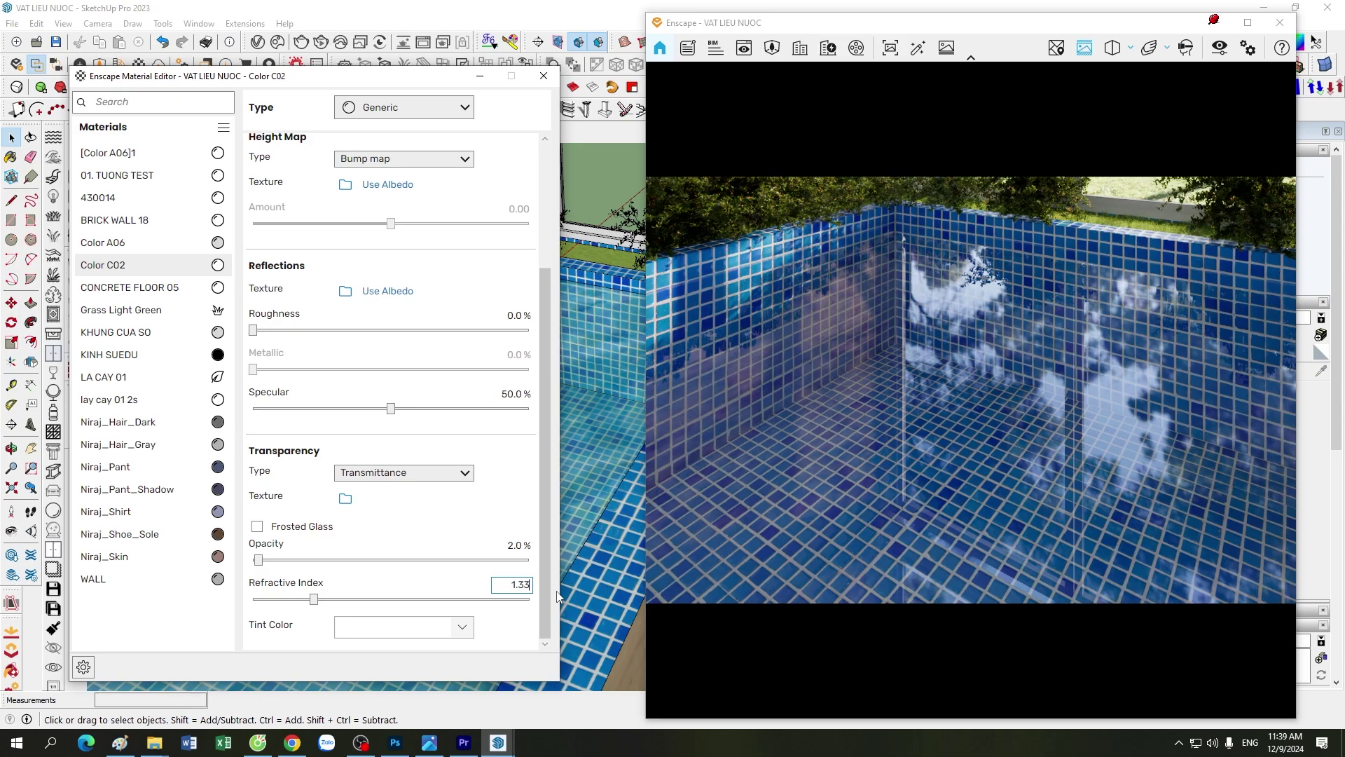
Step: Give the water a light cyan Tint Color
click(464, 633)
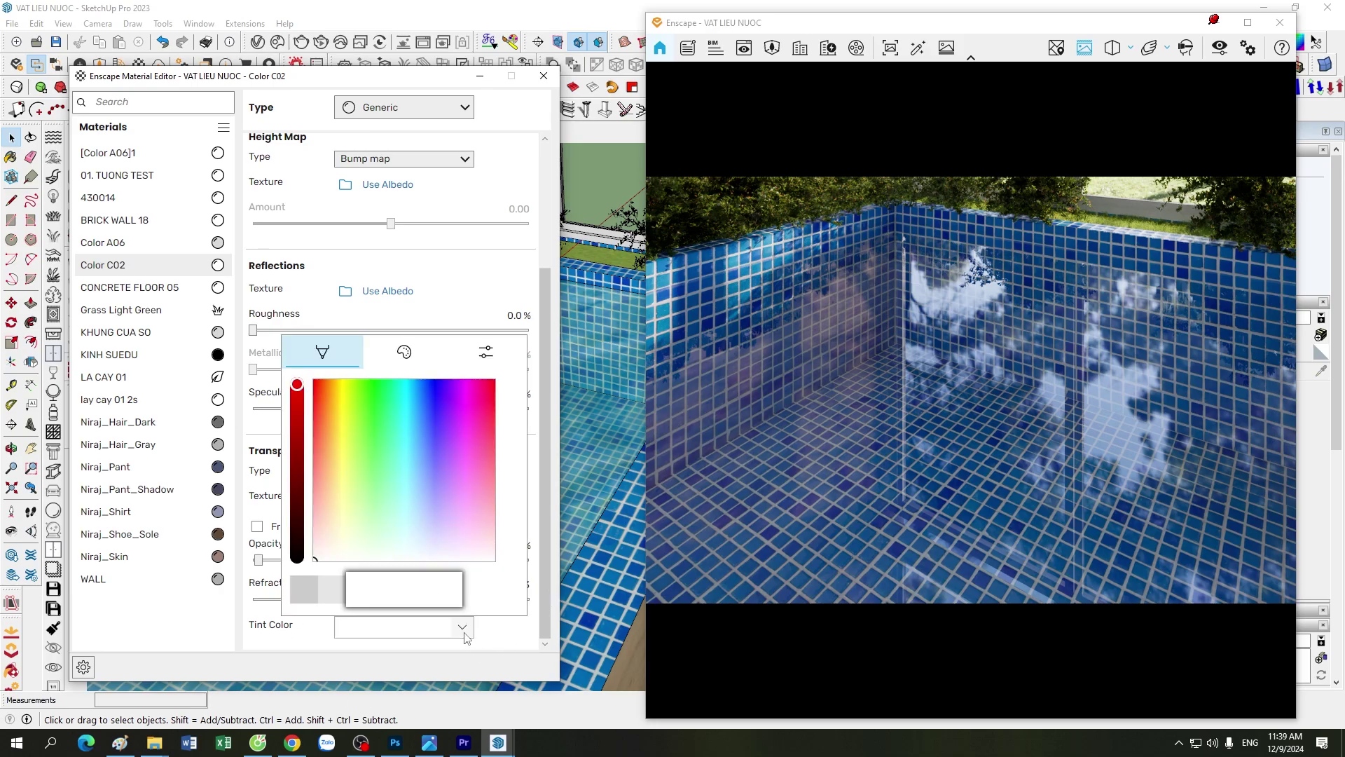
drag(375, 551, 412, 536)
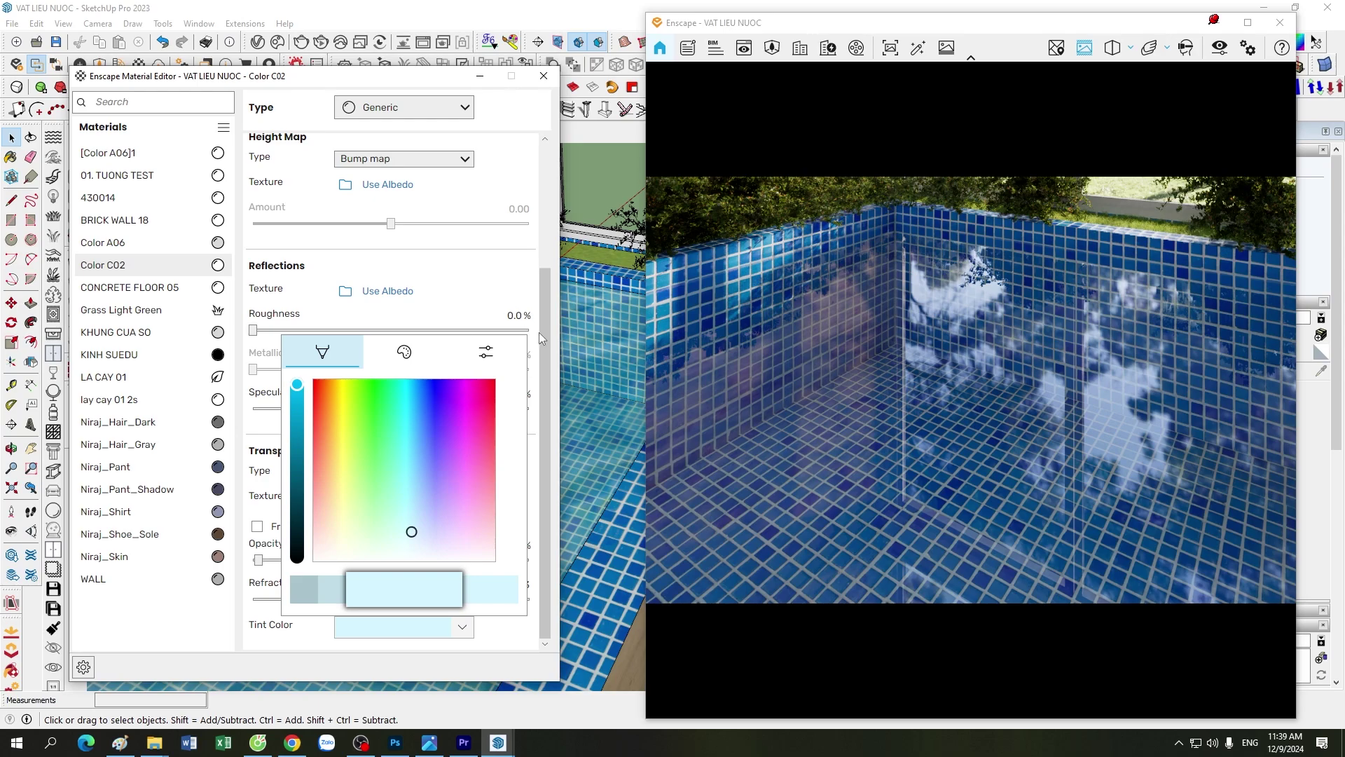
click(545, 342)
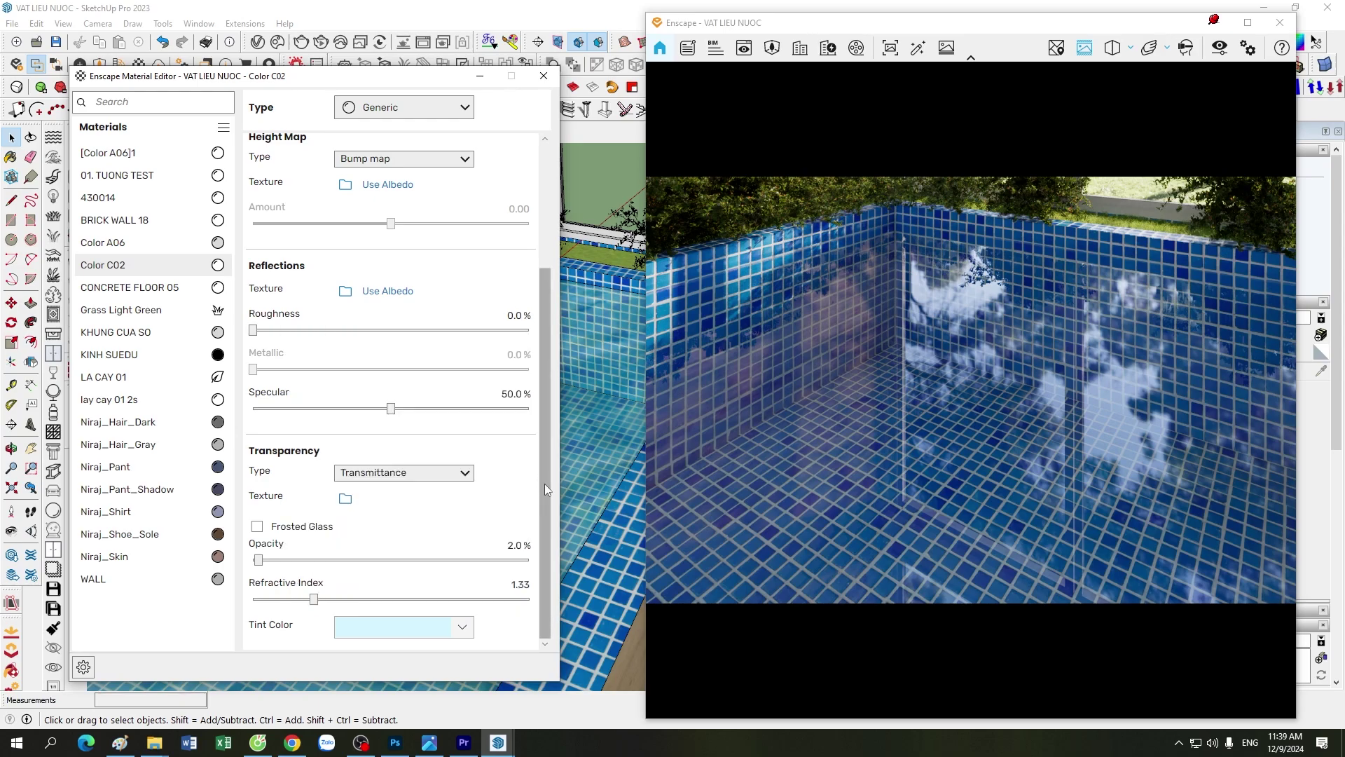
drag(545, 483, 545, 362)
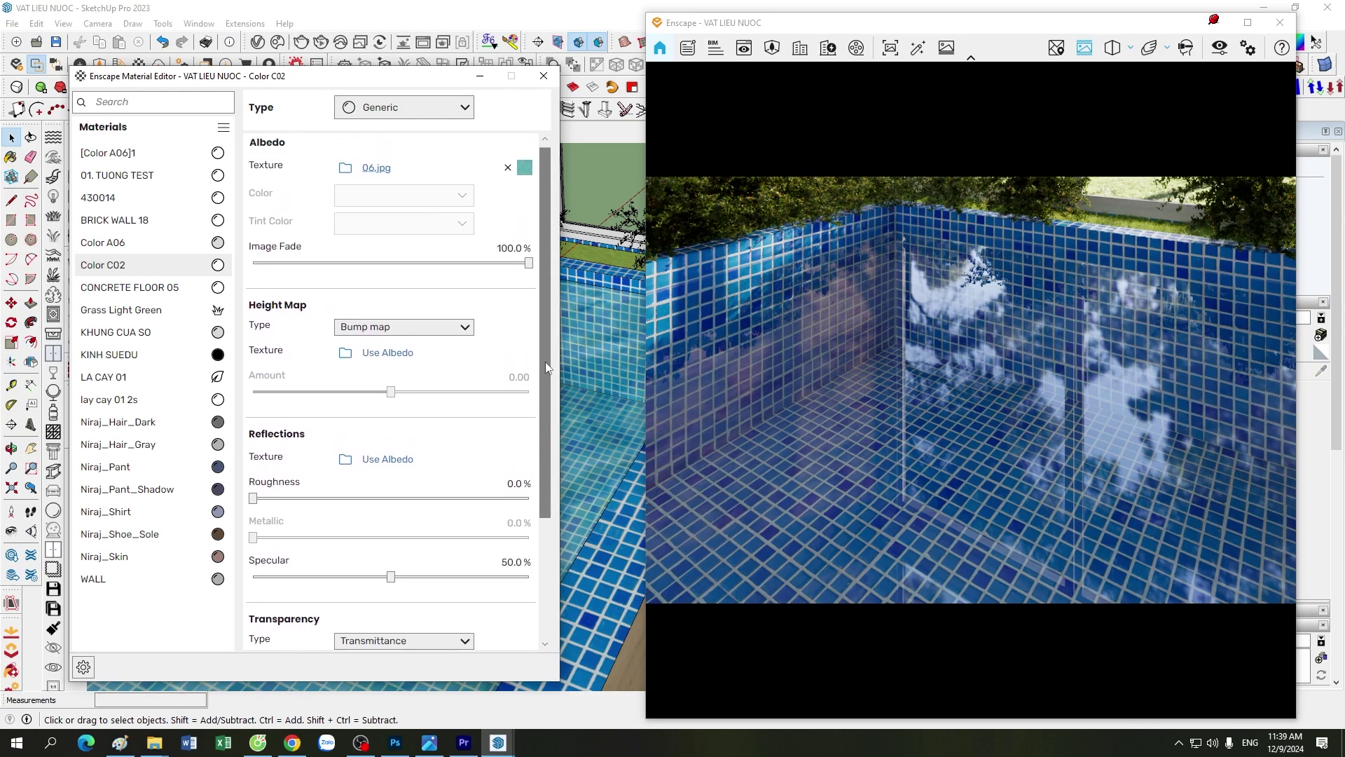
Step: Use 06.jpg as the water's height map, settling on a bump Amount of 0.20
click(399, 362)
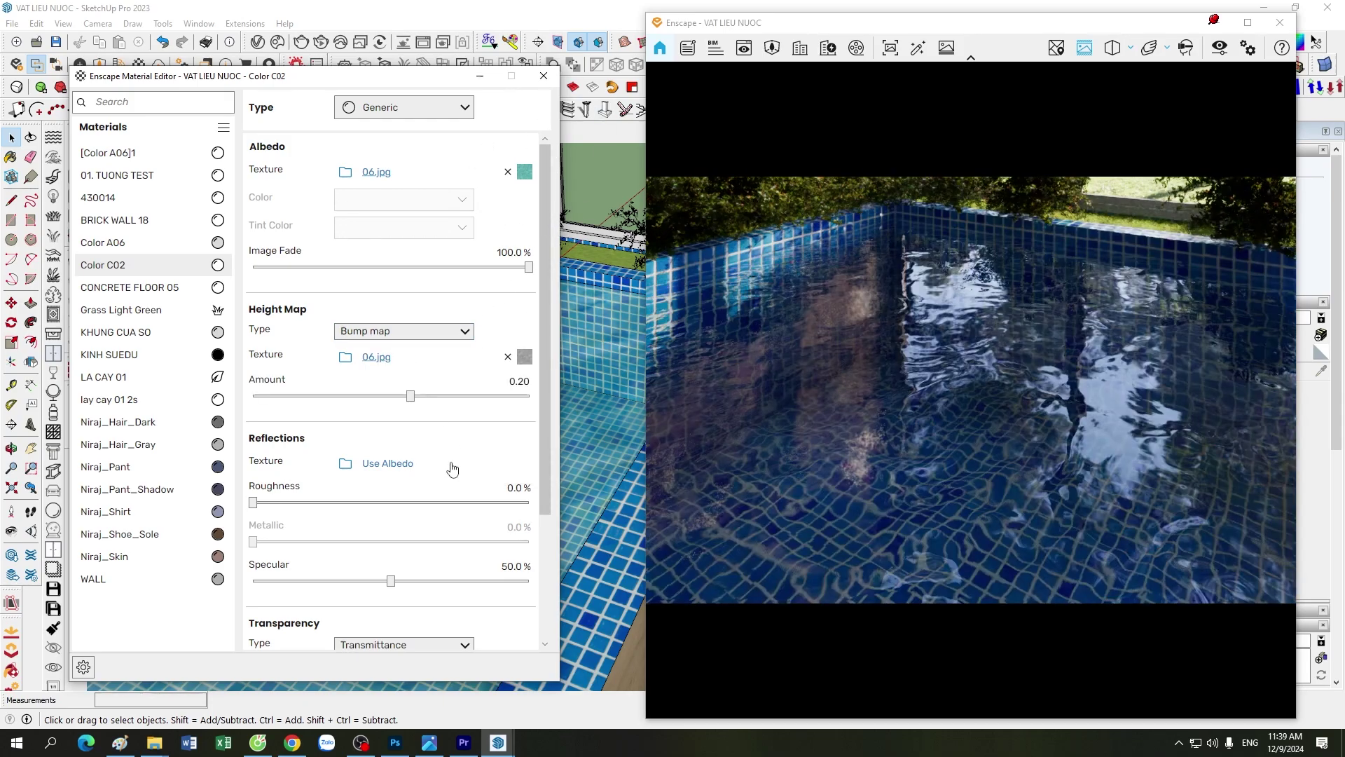
double_click(515, 381)
text(3)
key(Return)
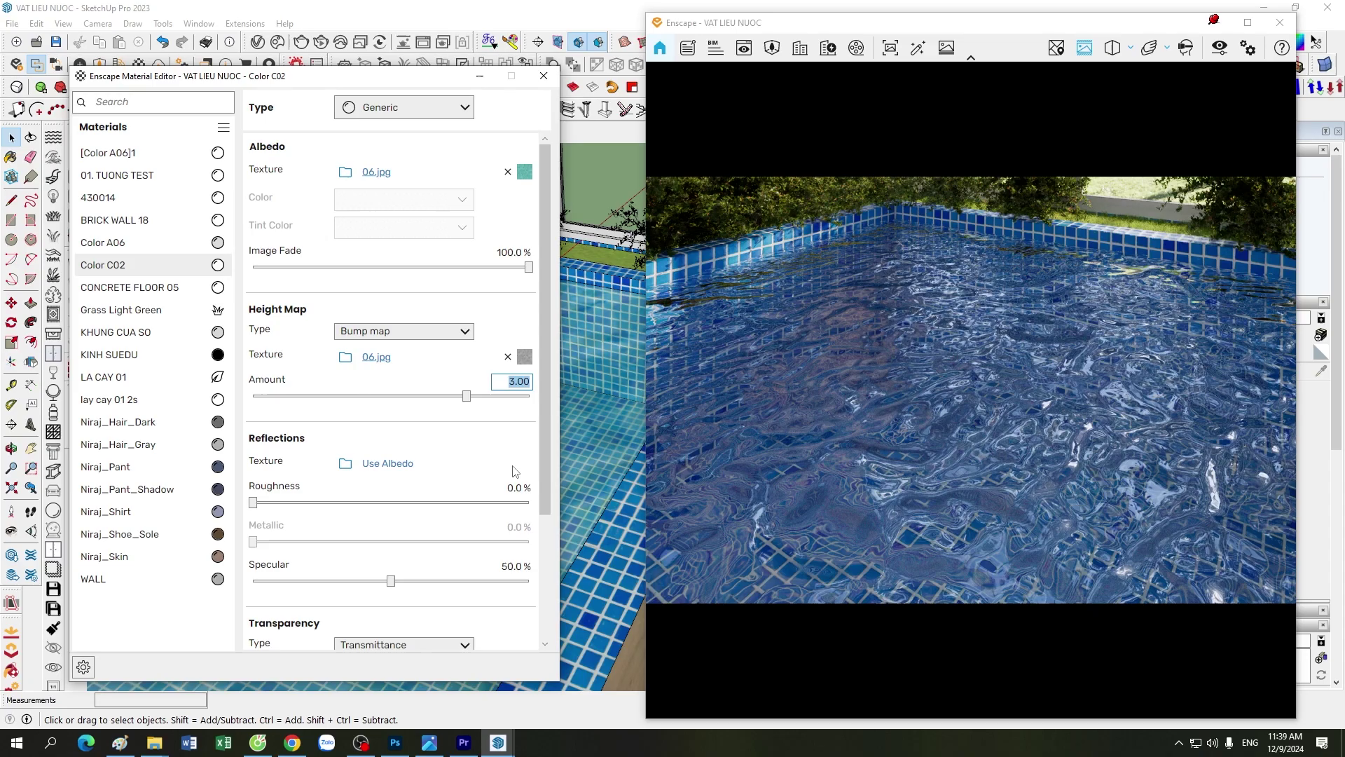
text(0.2)
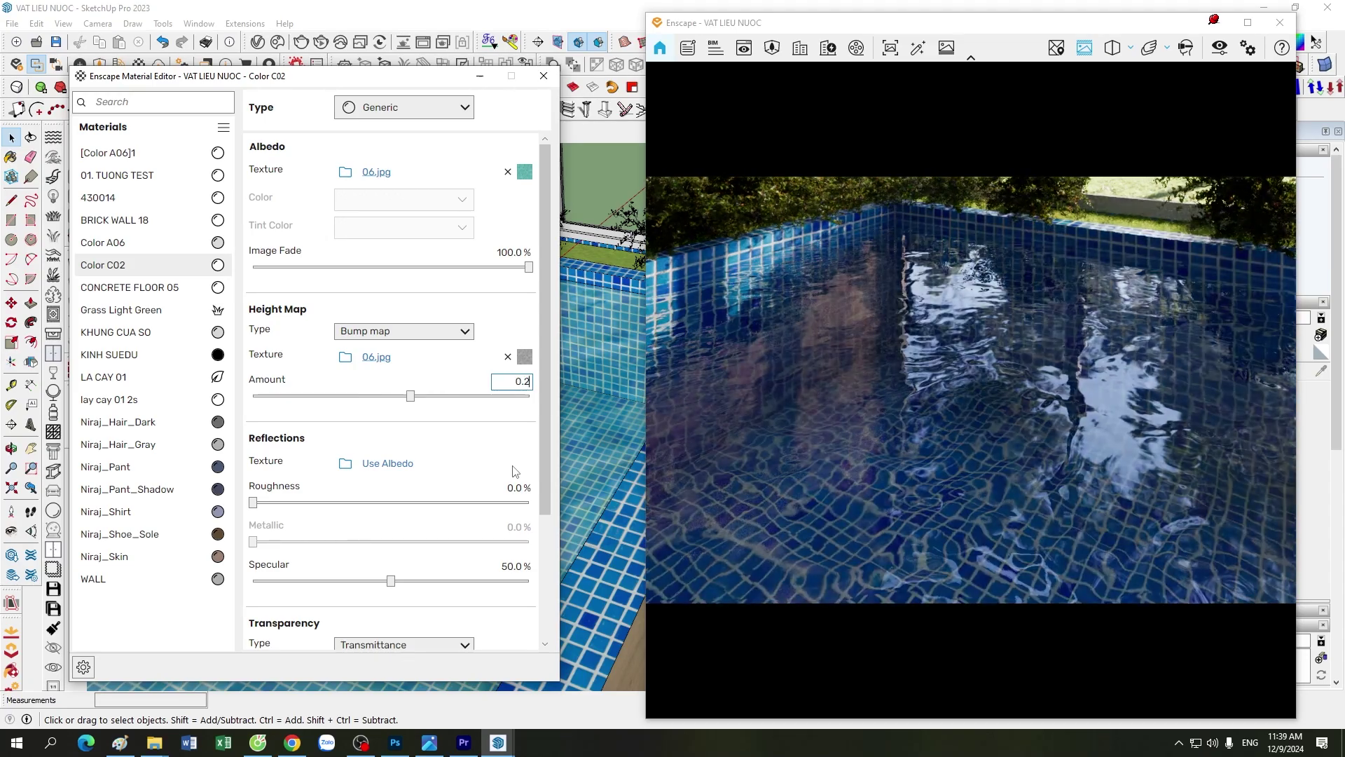
click(759, 477)
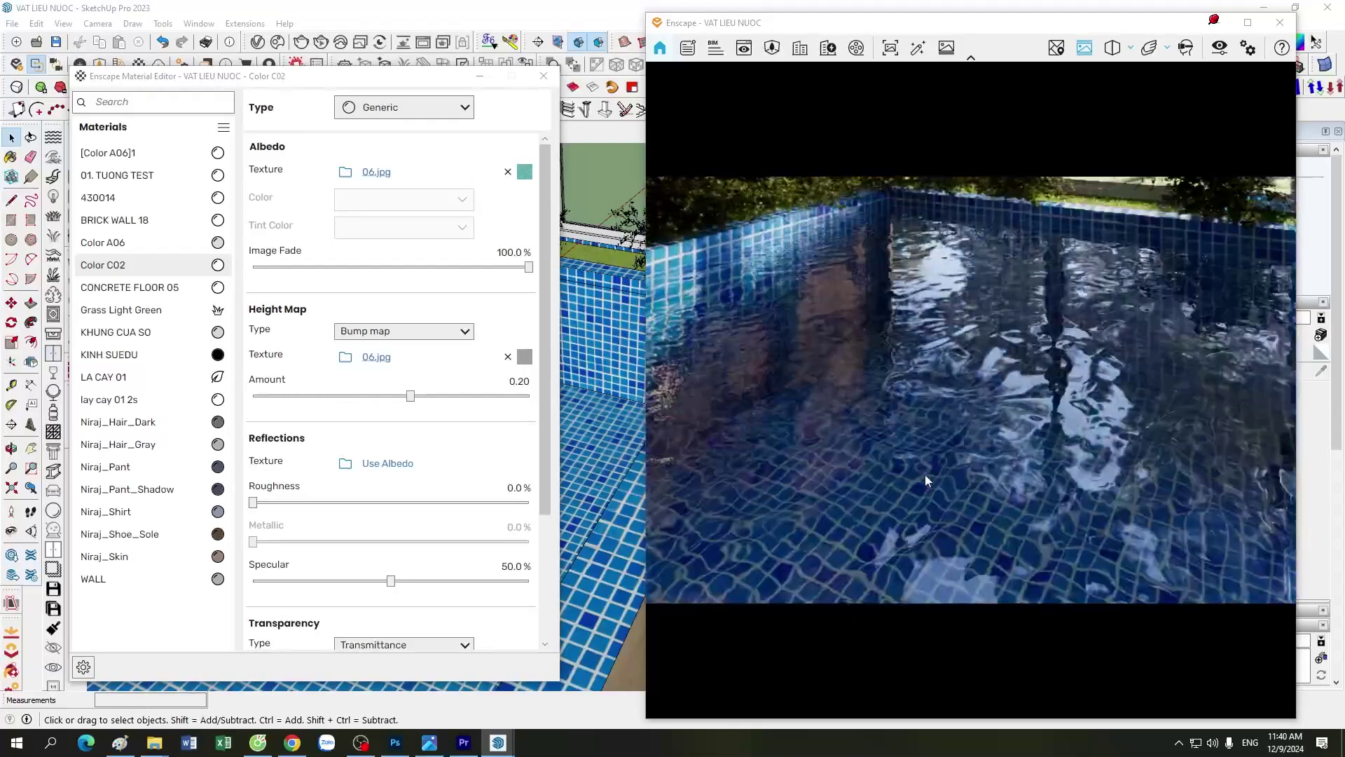
Step: Darken the water Tint Color to a greyish blue
drag(924, 474, 955, 513)
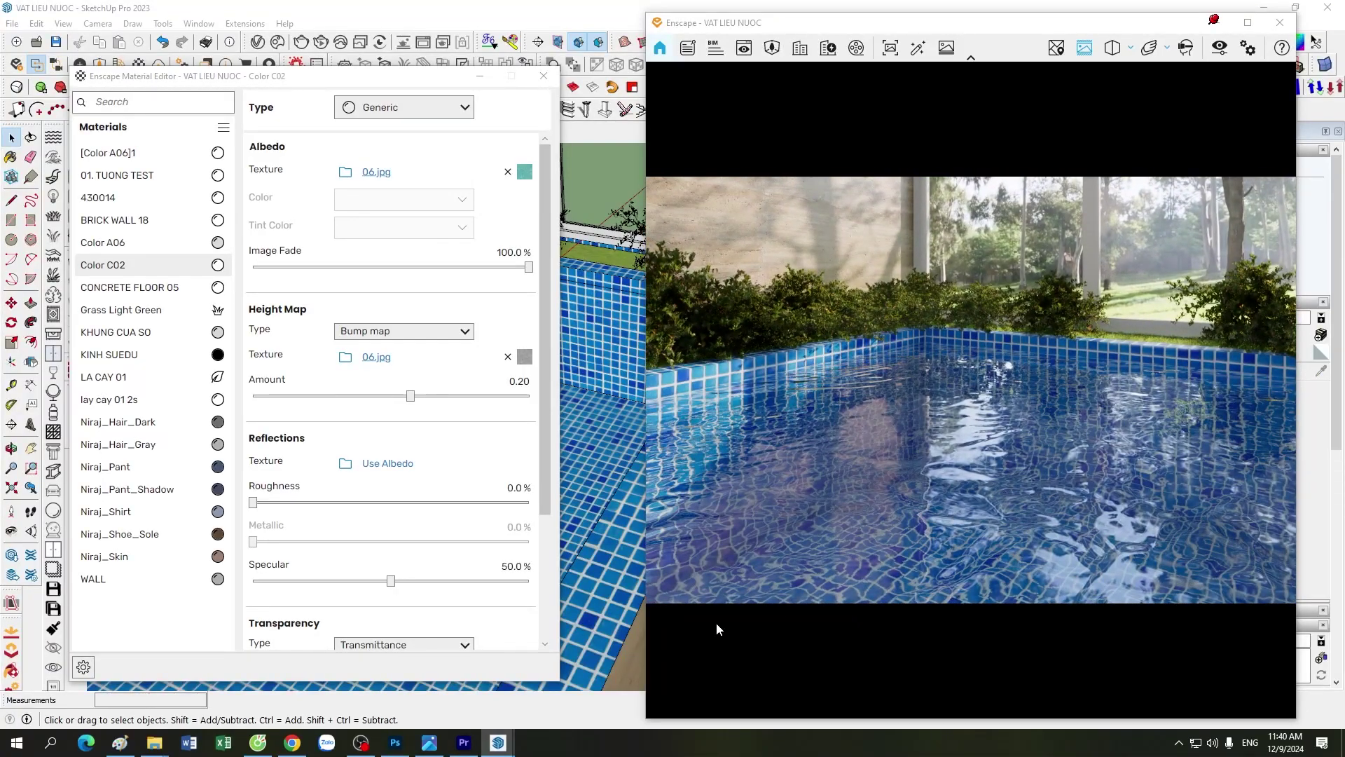
drag(546, 496, 546, 622)
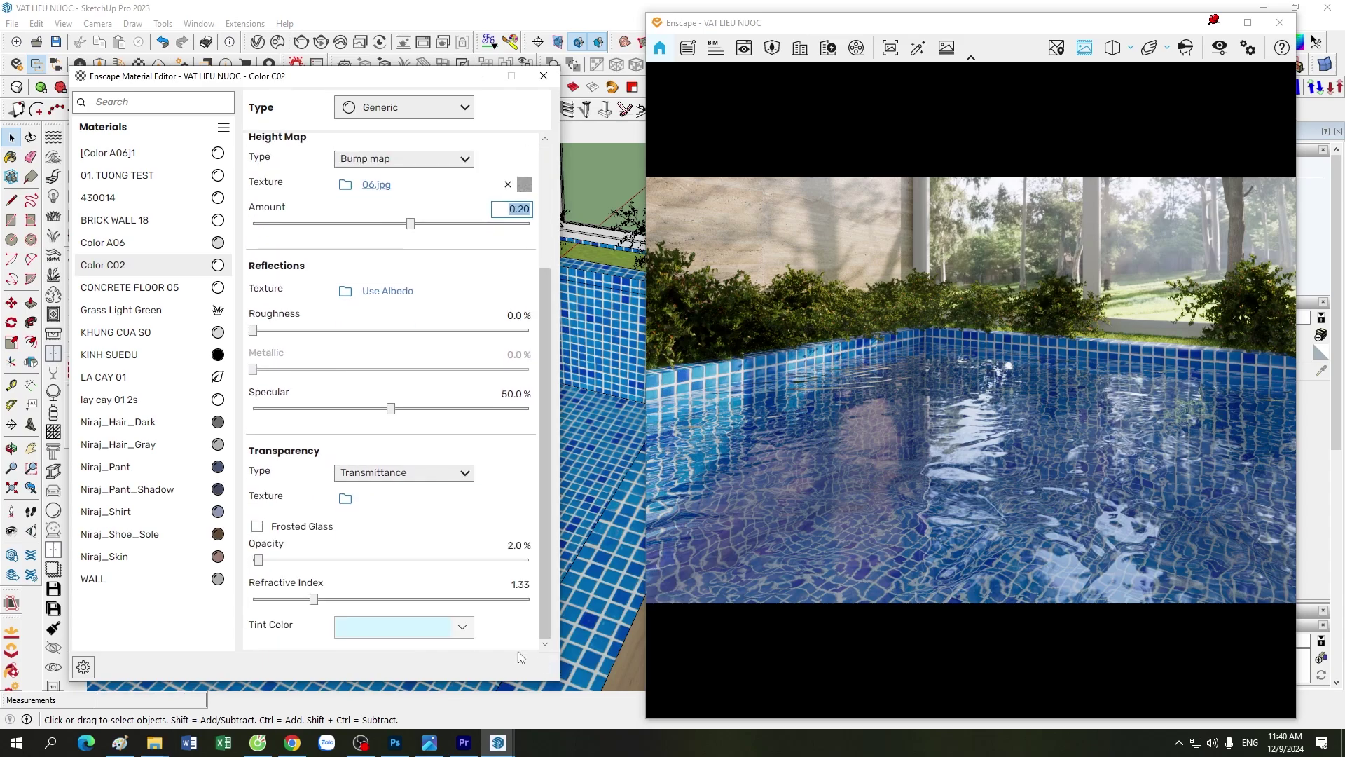
click(462, 627)
mouse_move(298, 386)
mouse_down()
mouse_move(302, 412)
mouse_move(298, 401)
mouse_up()
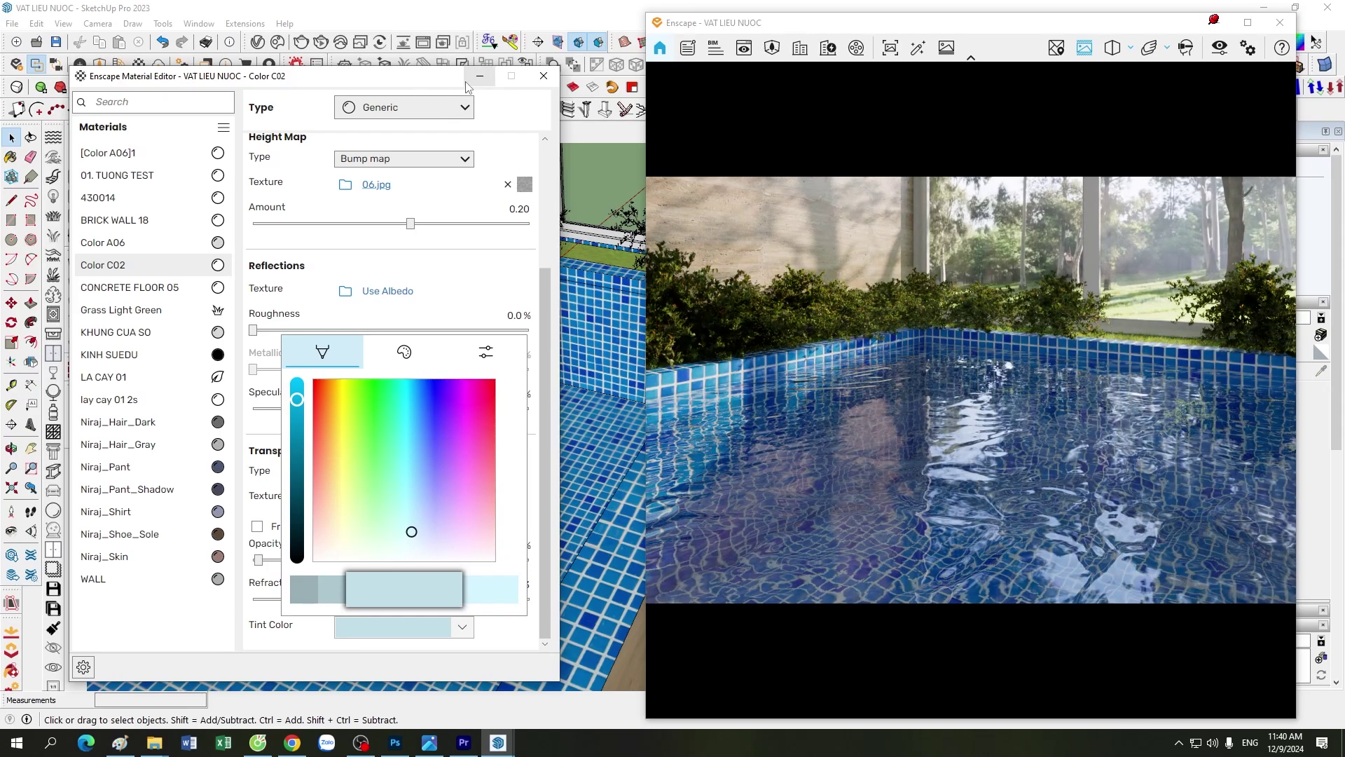
click(542, 360)
scroll(542, 360, up, 5)
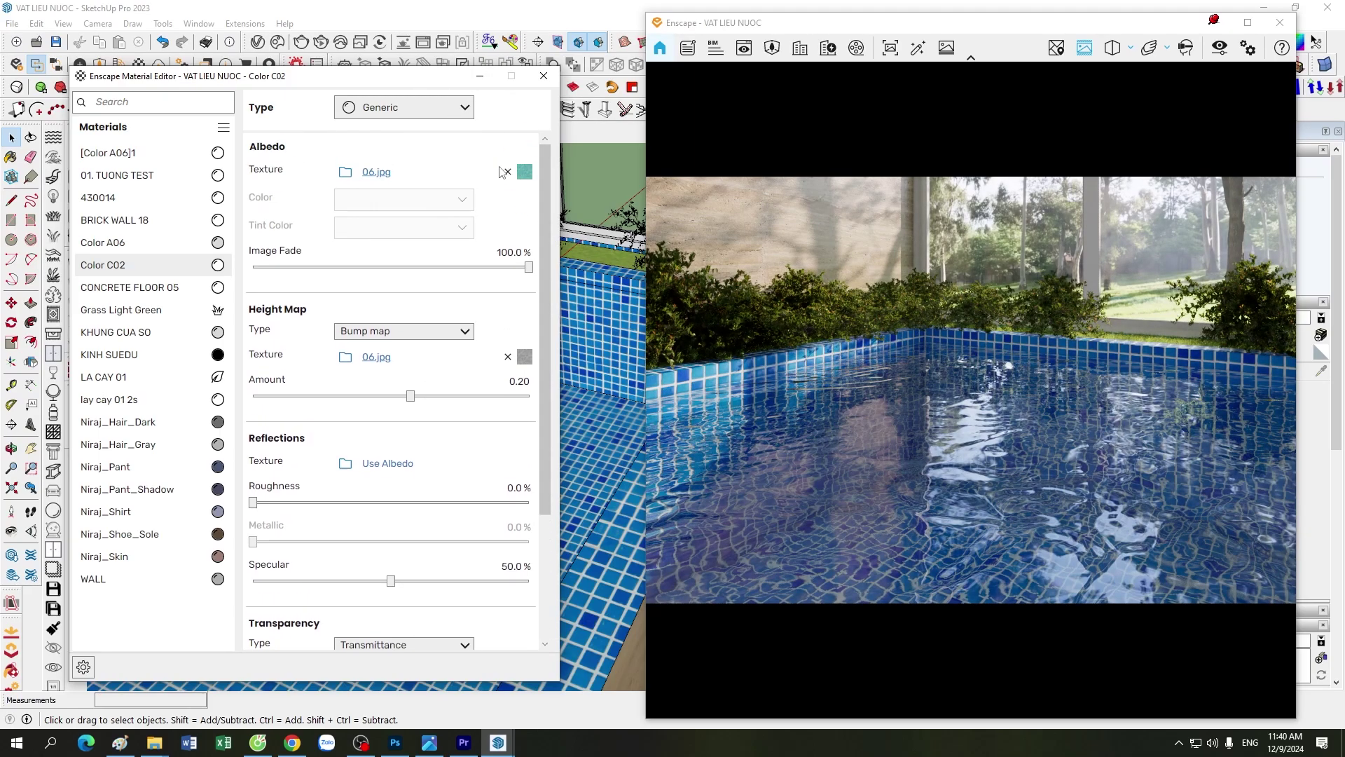
Step: Resize the Color C02 texture in SketchUp's material settings from 10000 to 13000
click(480, 81)
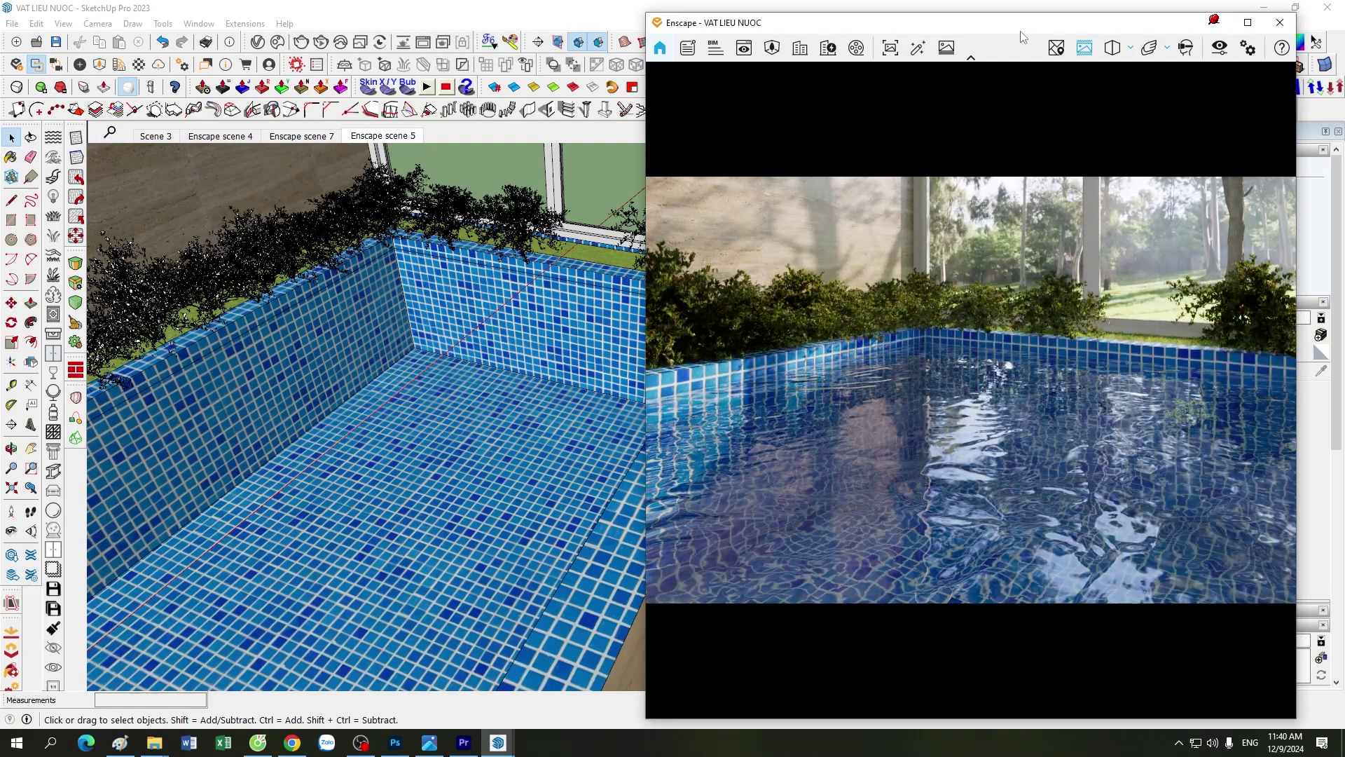
drag(1020, 31, 750, 28)
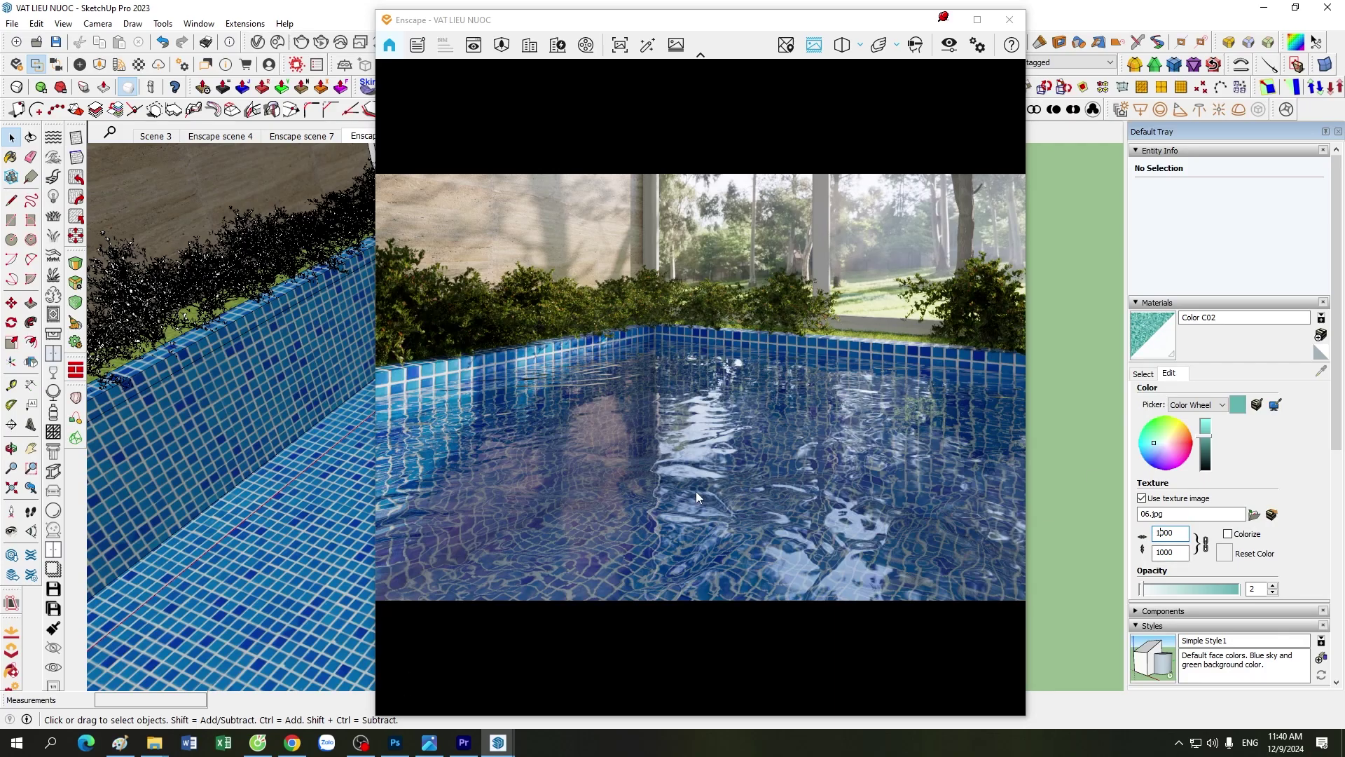
text(3)
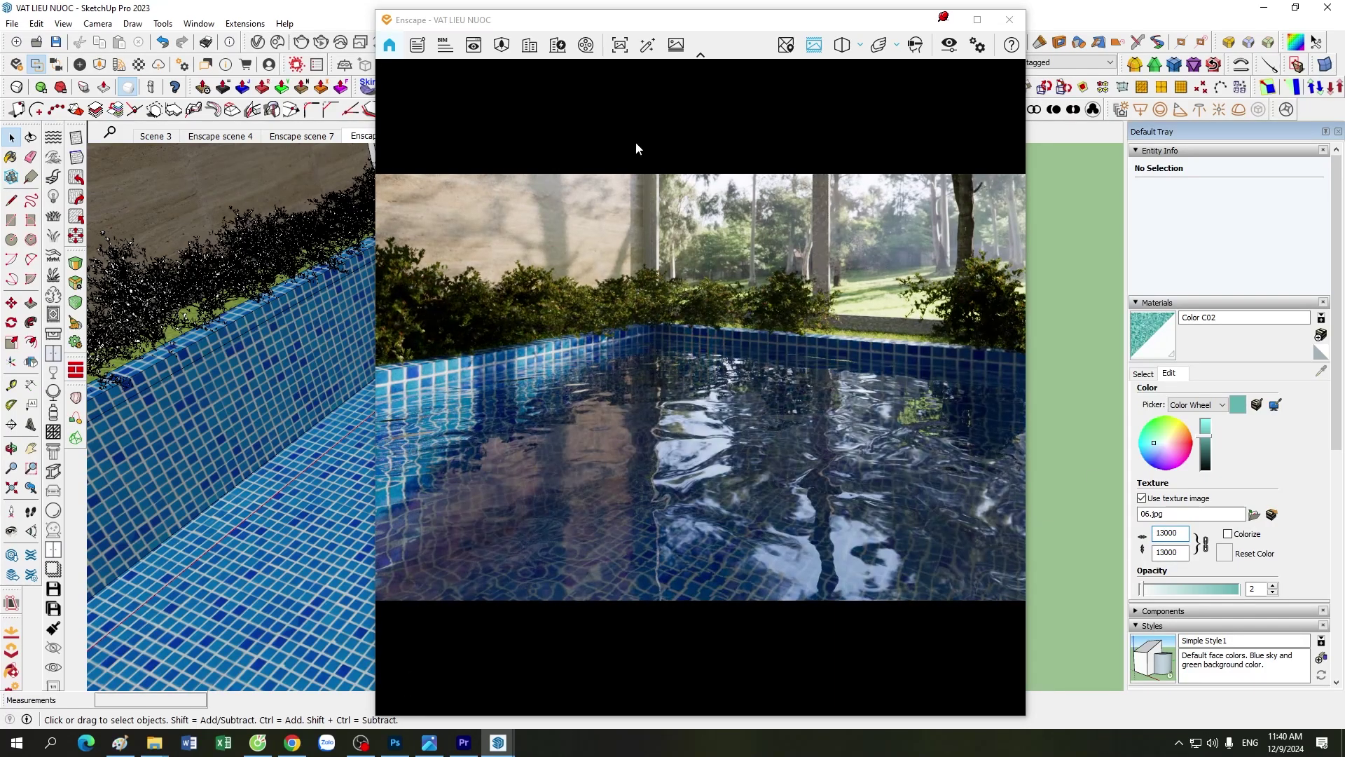
drag(685, 29, 913, 33)
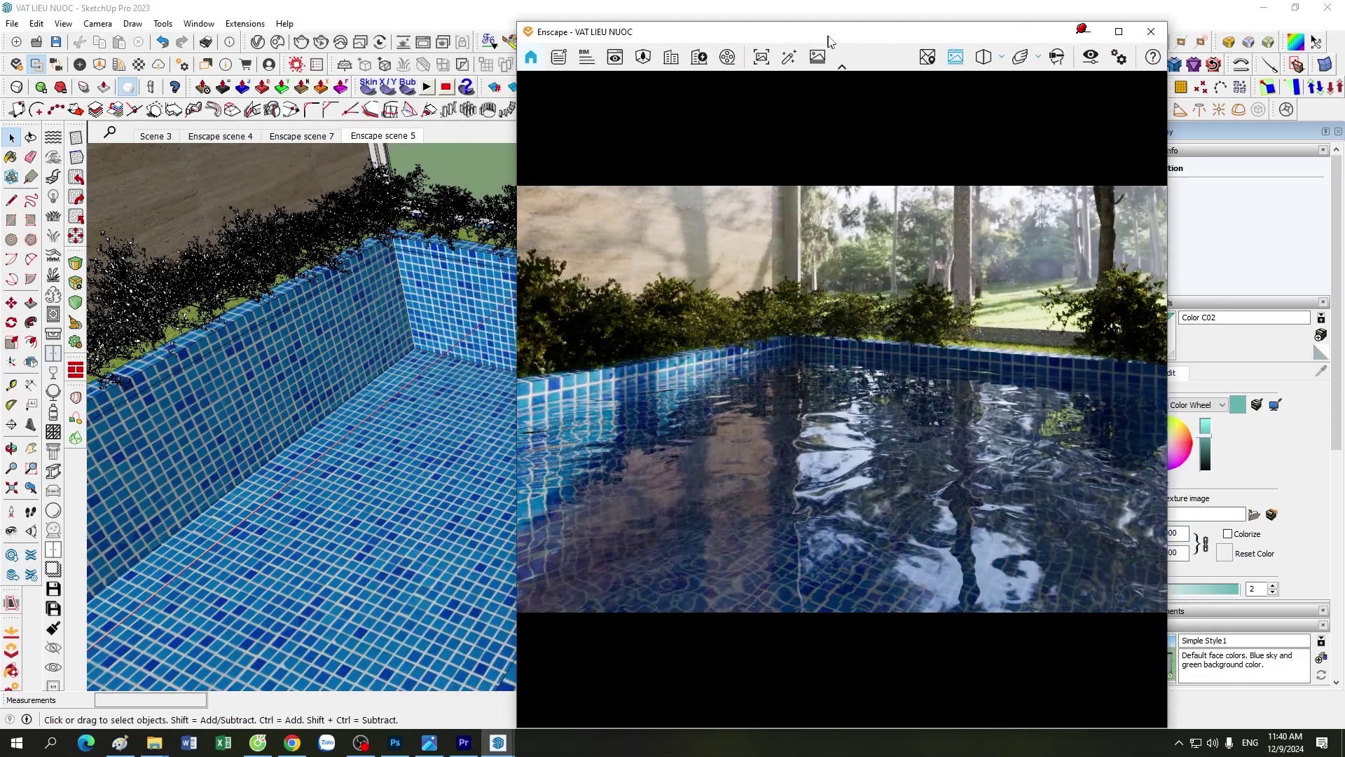
Step: Reduce the Color C02 bump Amount from 0.10 to 0.05, keeping the Generic type
click(141, 67)
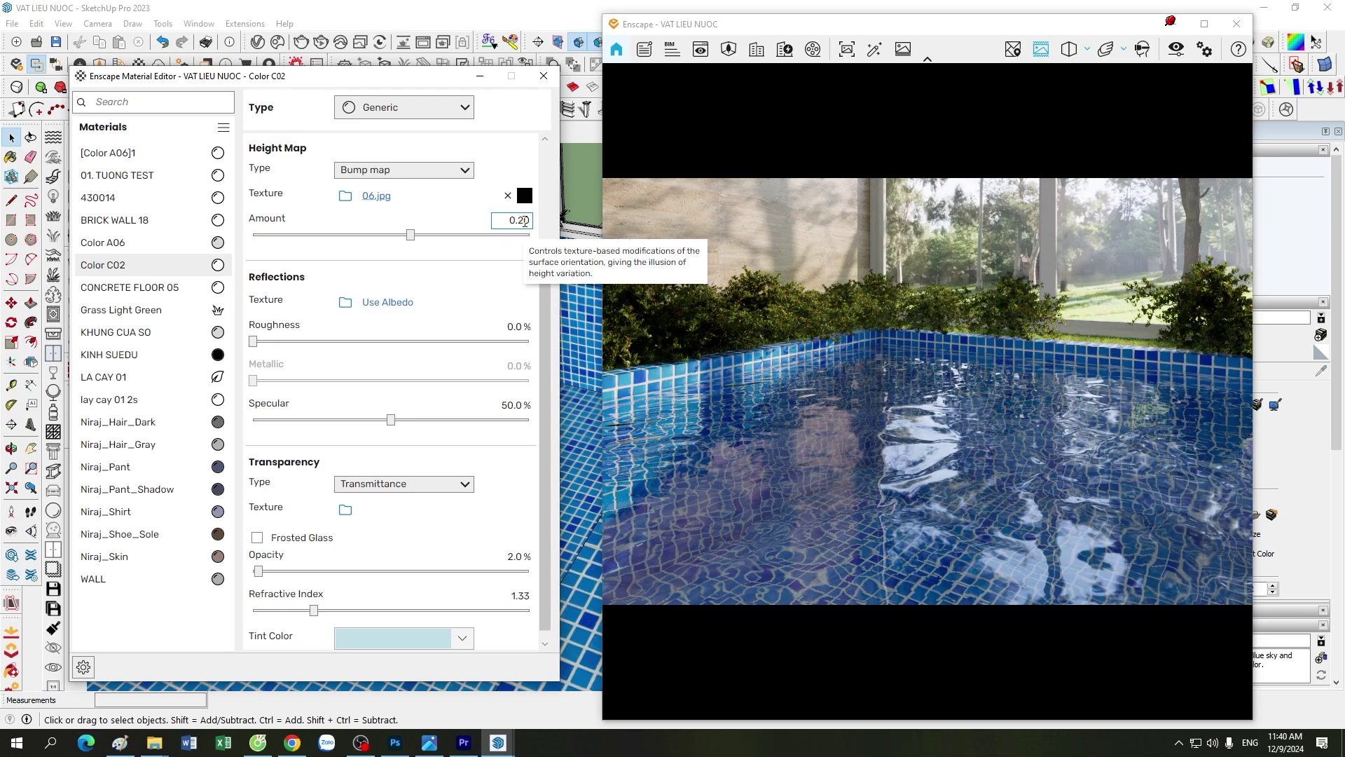
scroll(525, 222, down, 1)
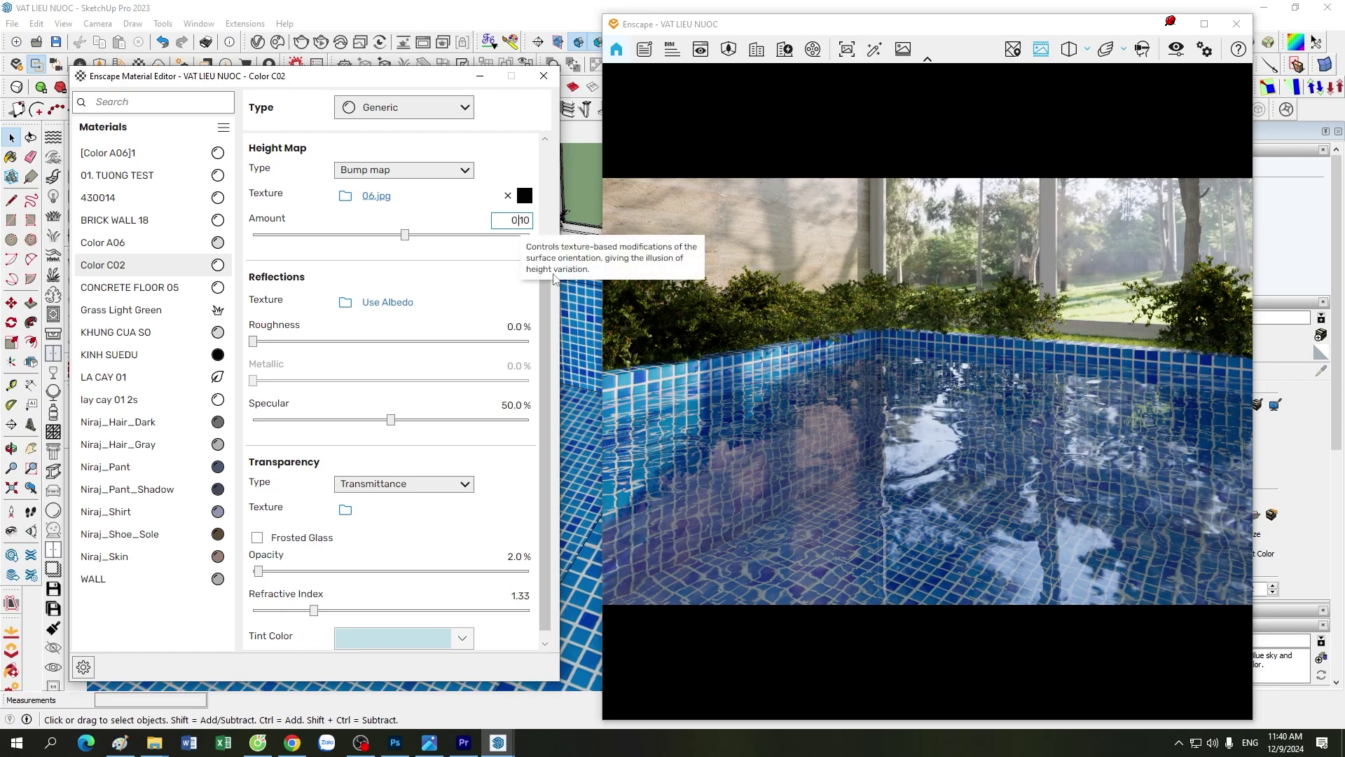
key(Delete)
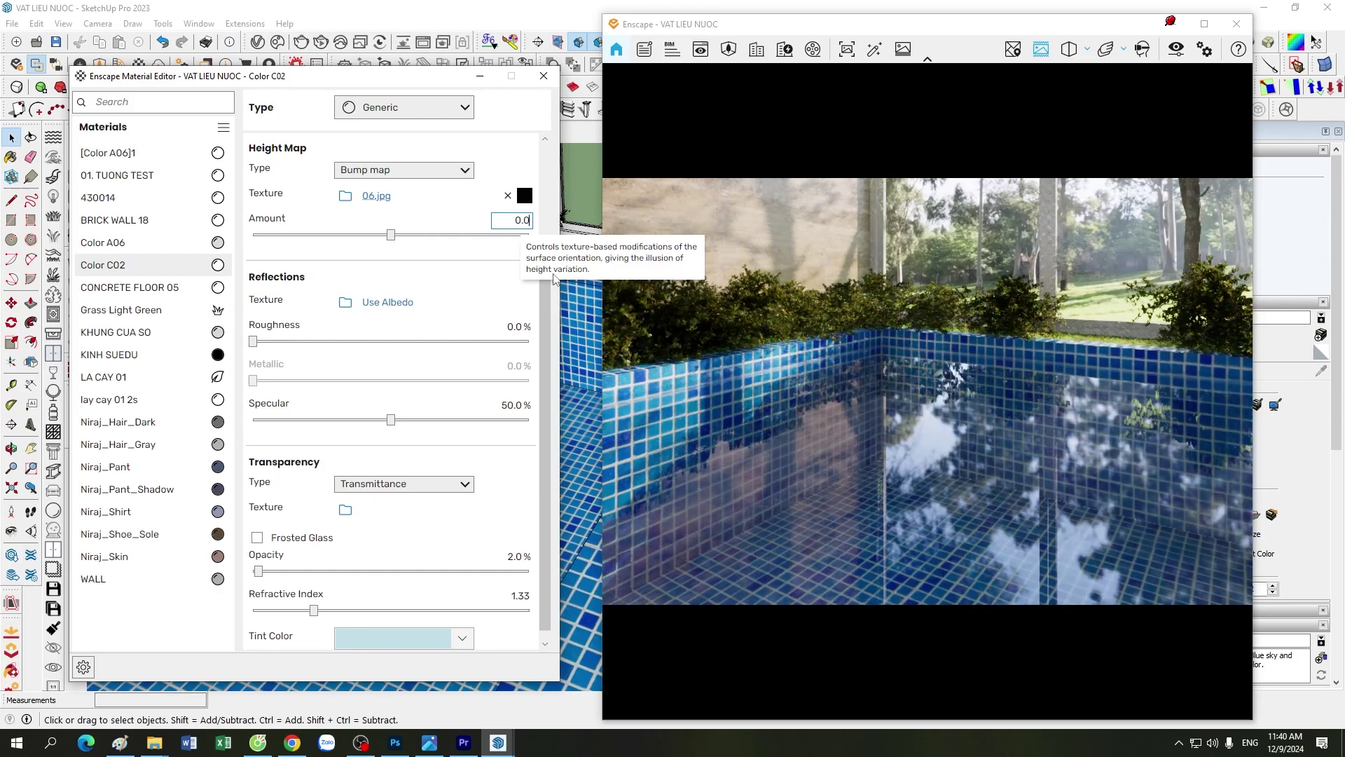
text(5)
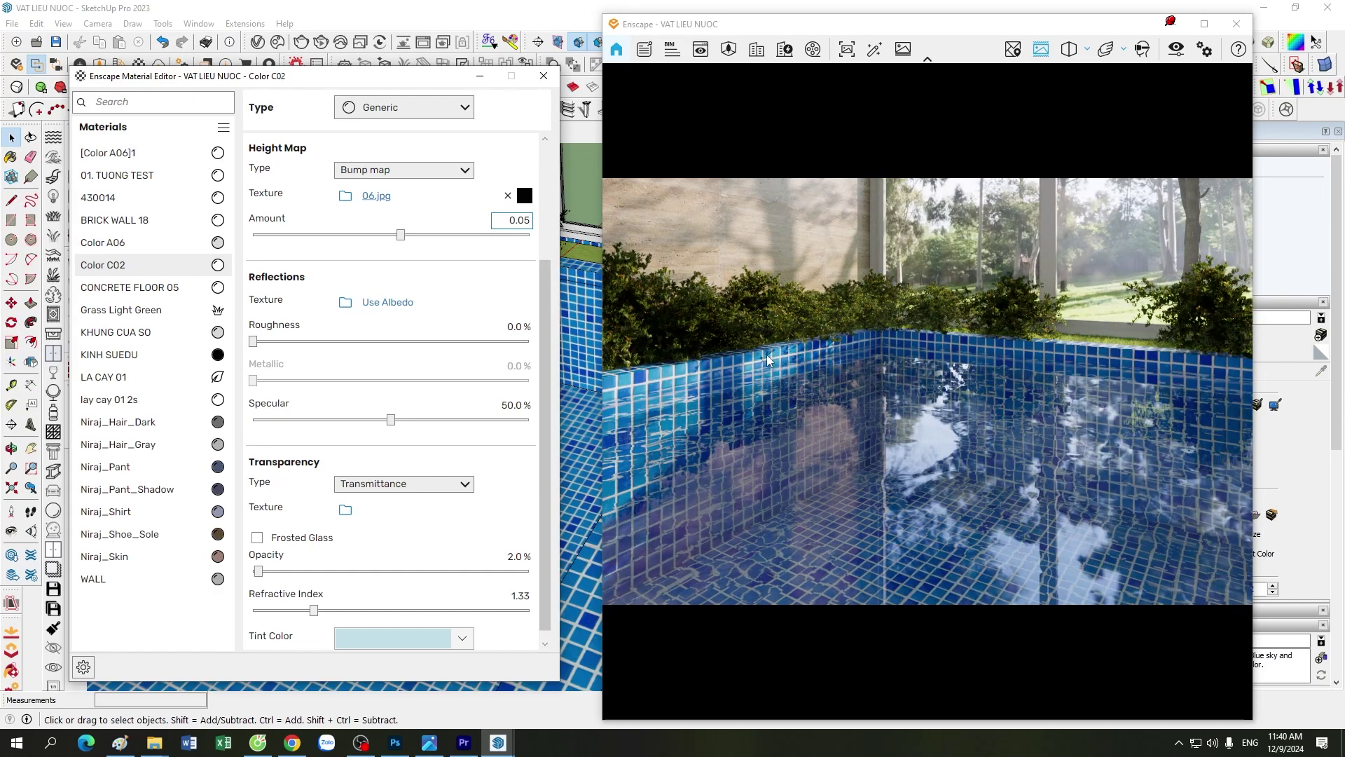
drag(419, 81, 439, 113)
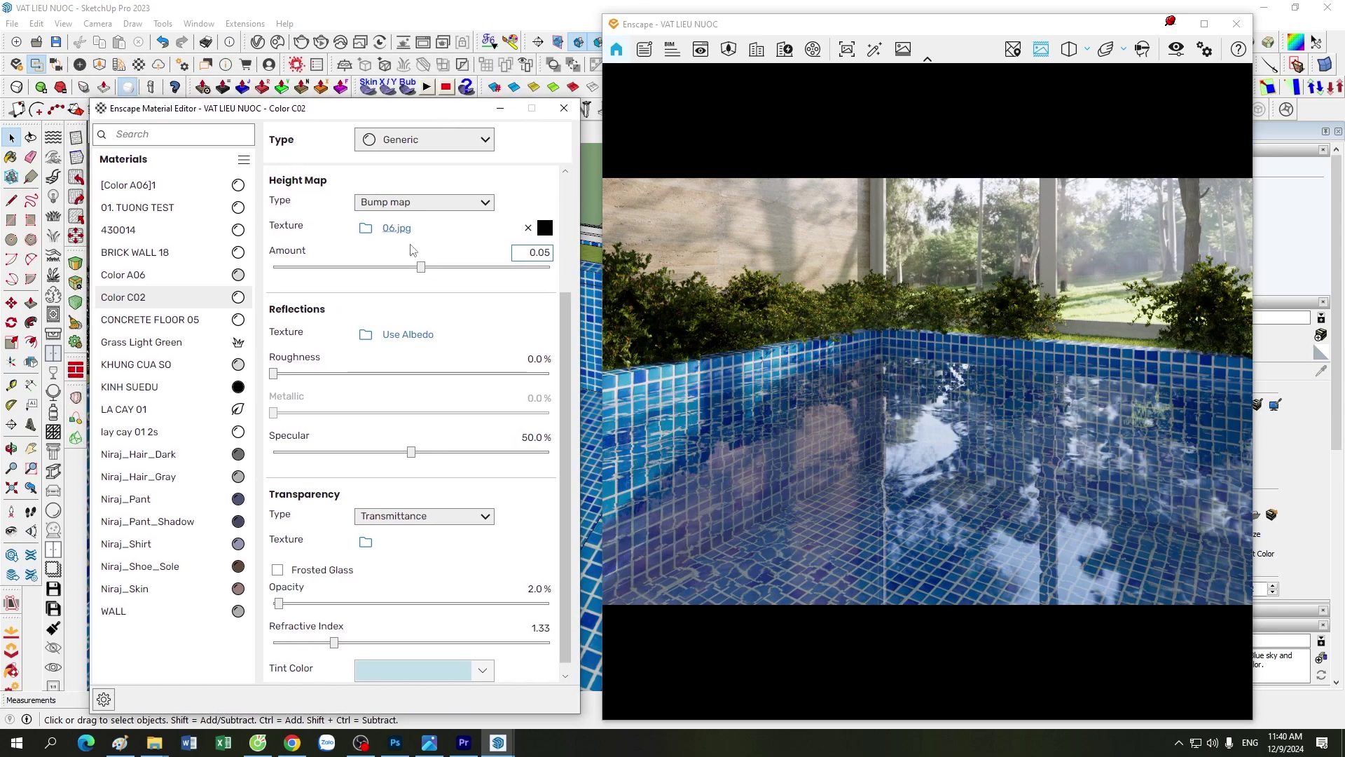
scroll(420, 420, down, 1)
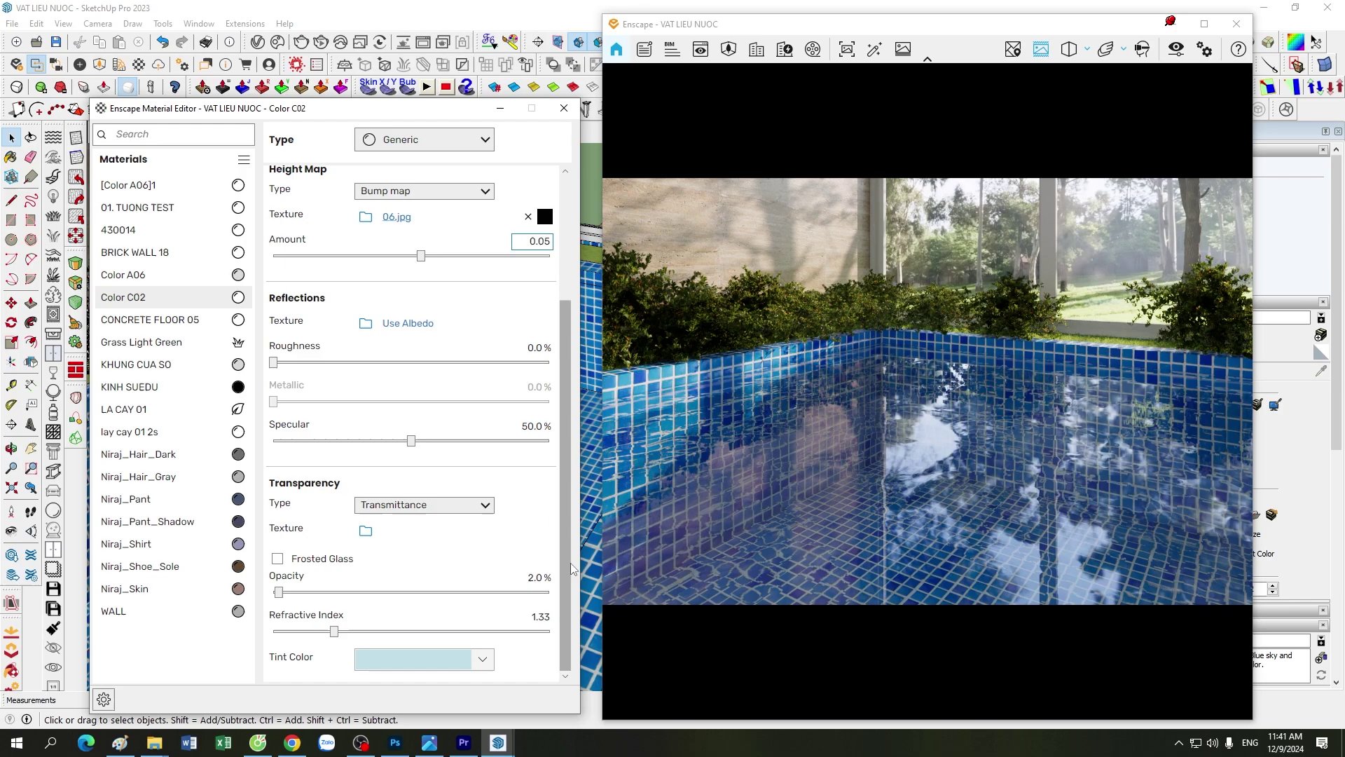
scroll(568, 577, up, 1)
scroll(568, 577, down, 1)
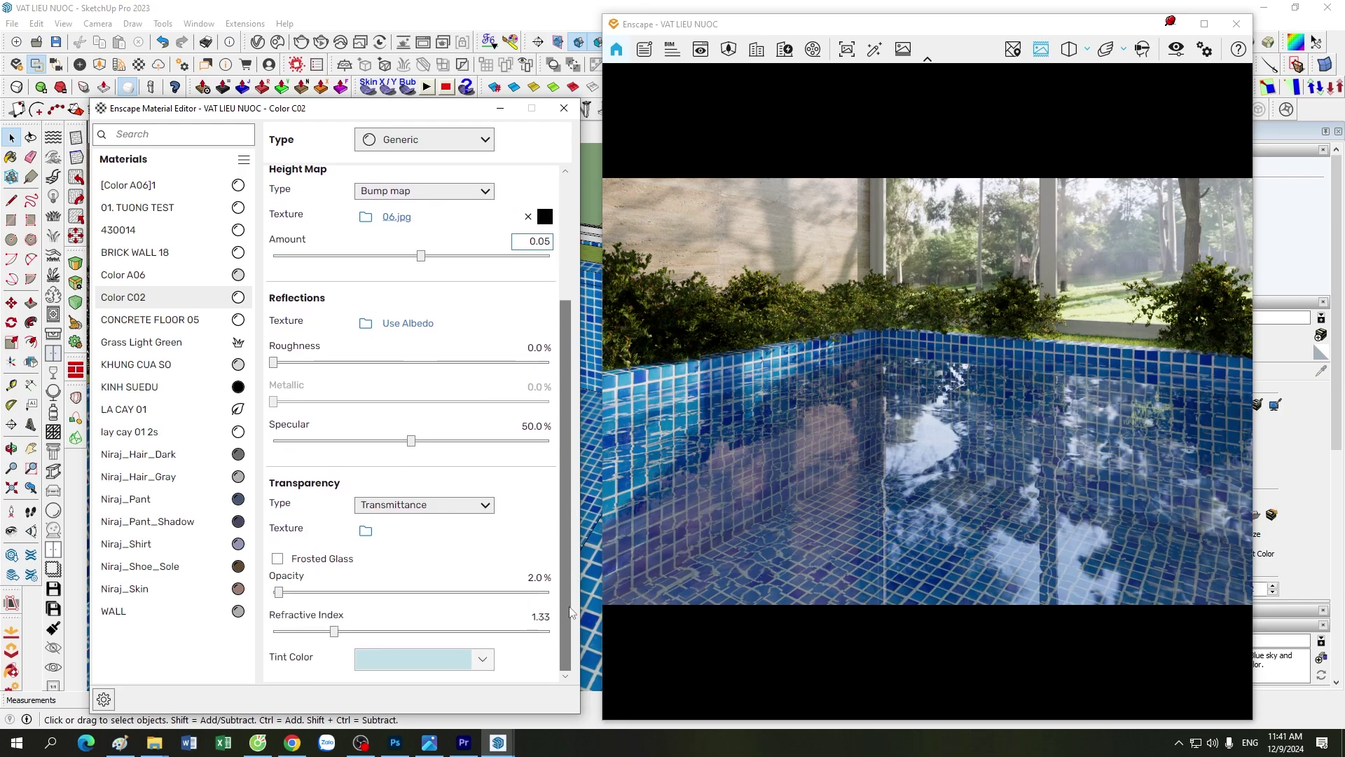
click(472, 143)
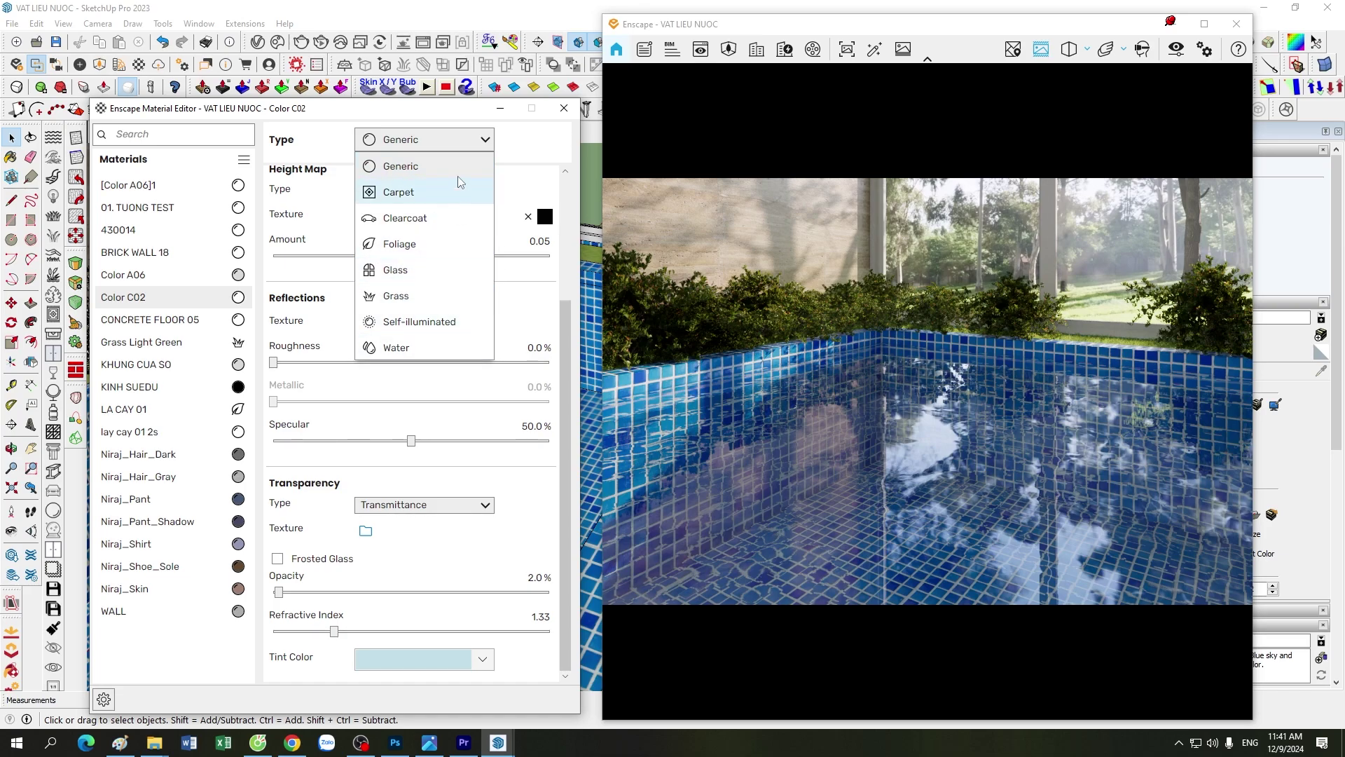
Step: Keep the Color C02 material type as Generic and review its material editor settings
click(448, 117)
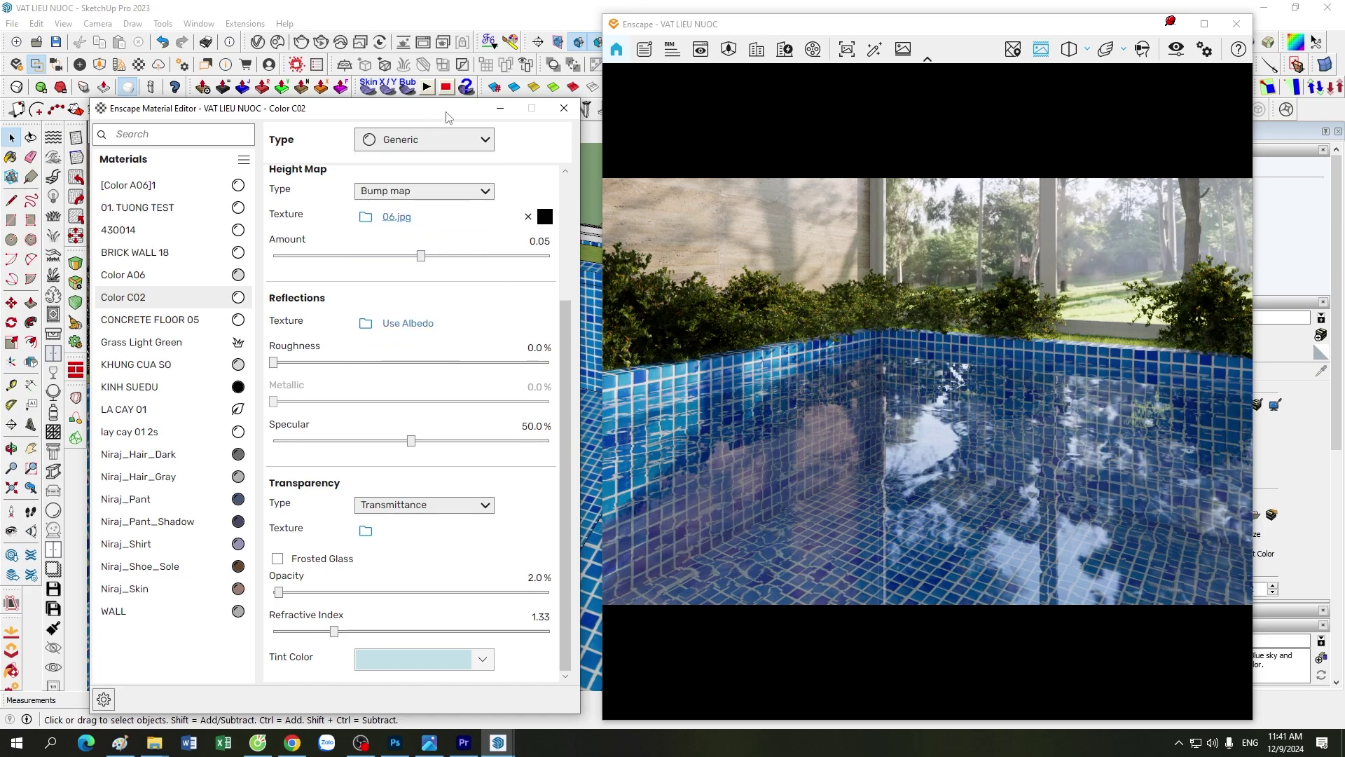
scroll(561, 378, up, 5)
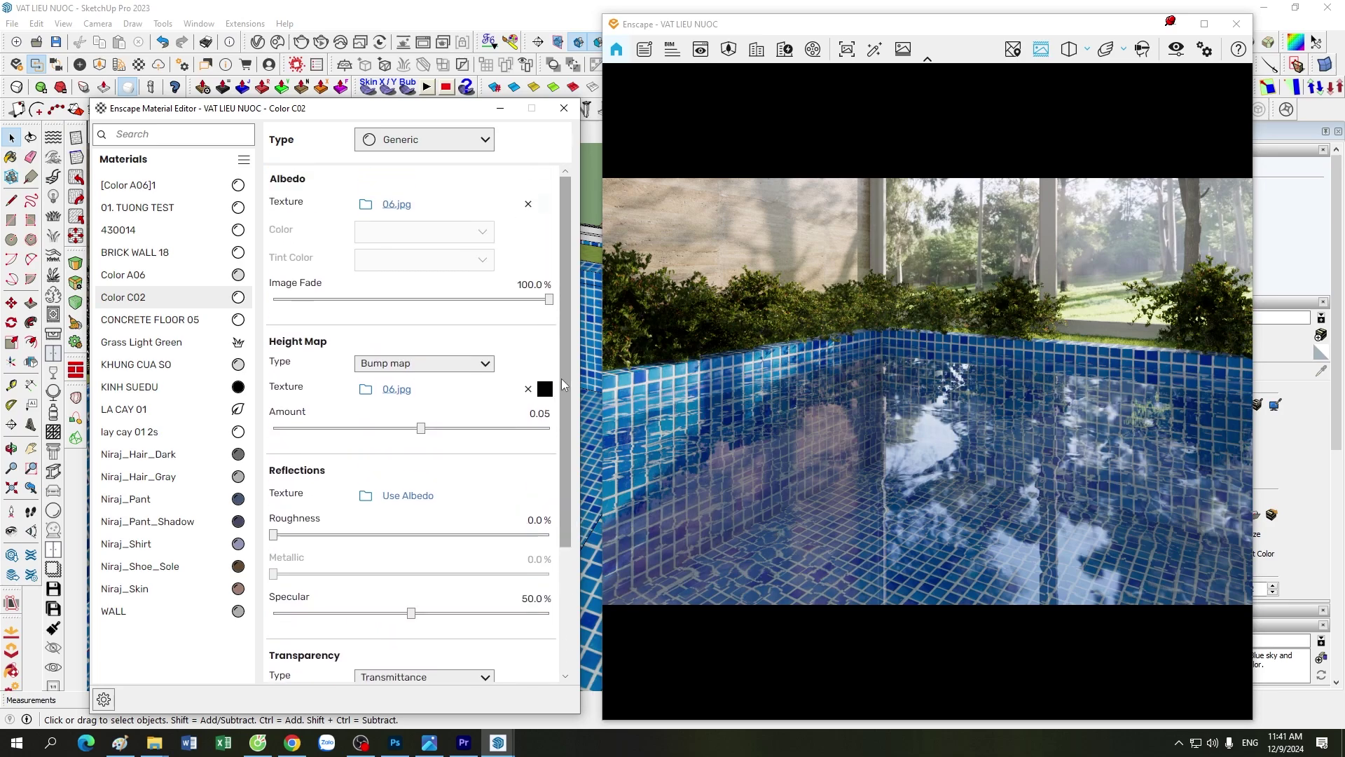
scroll(561, 378, down, 5)
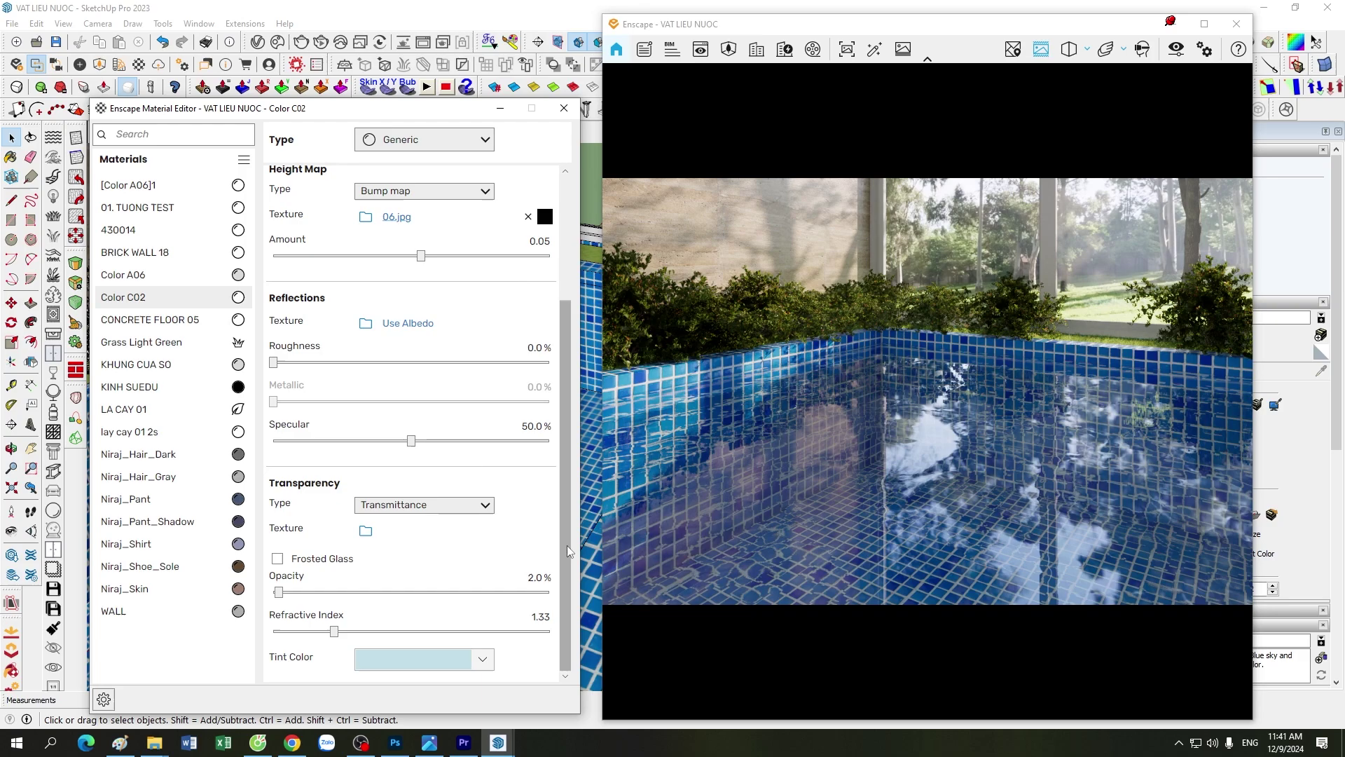
scroll(566, 549, up, 5)
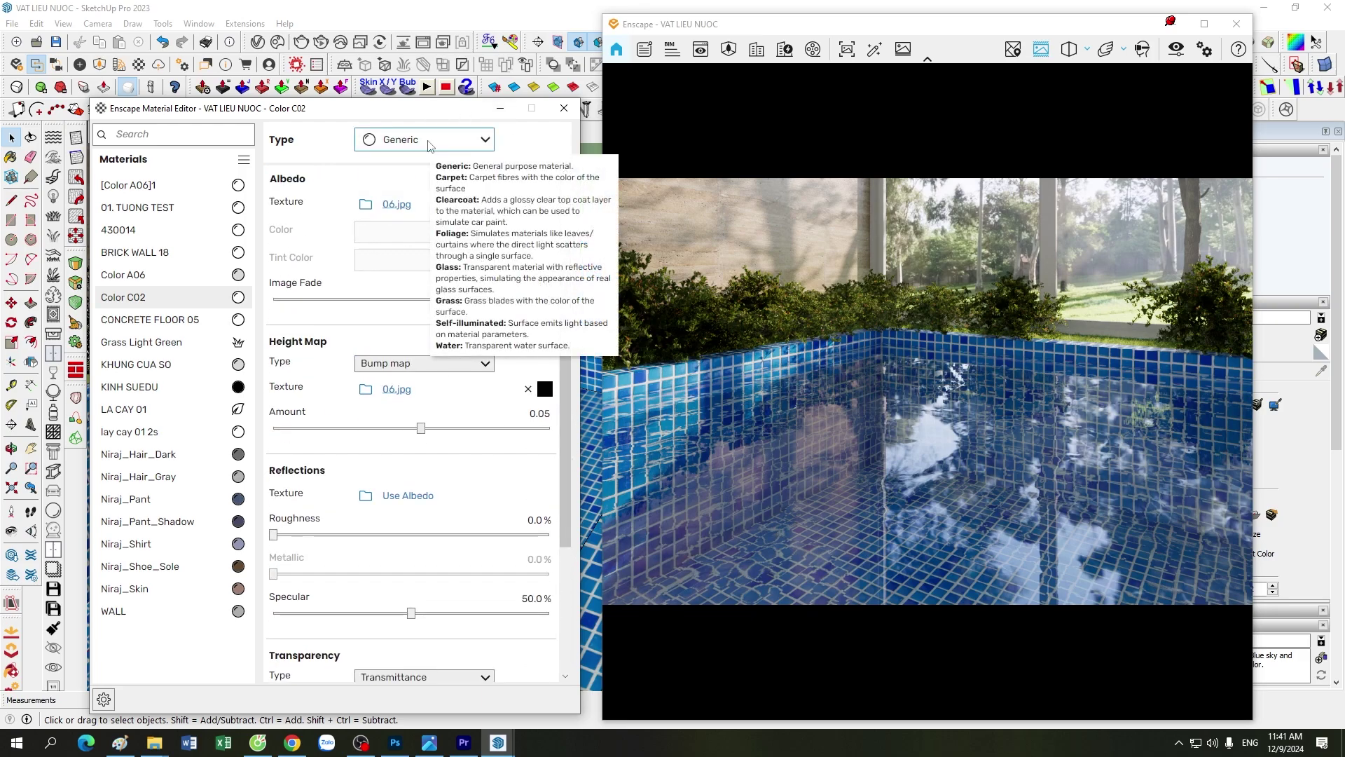
drag(561, 486, 569, 636)
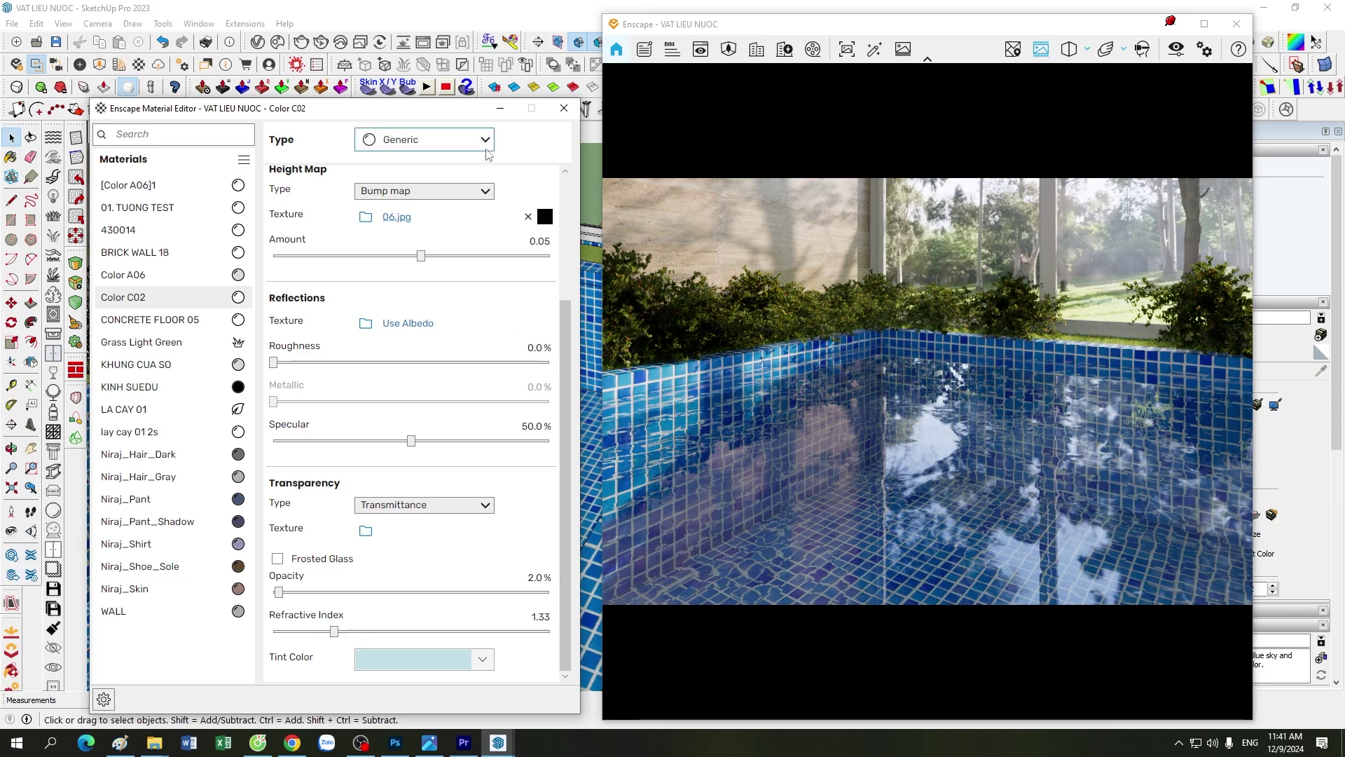
click(434, 139)
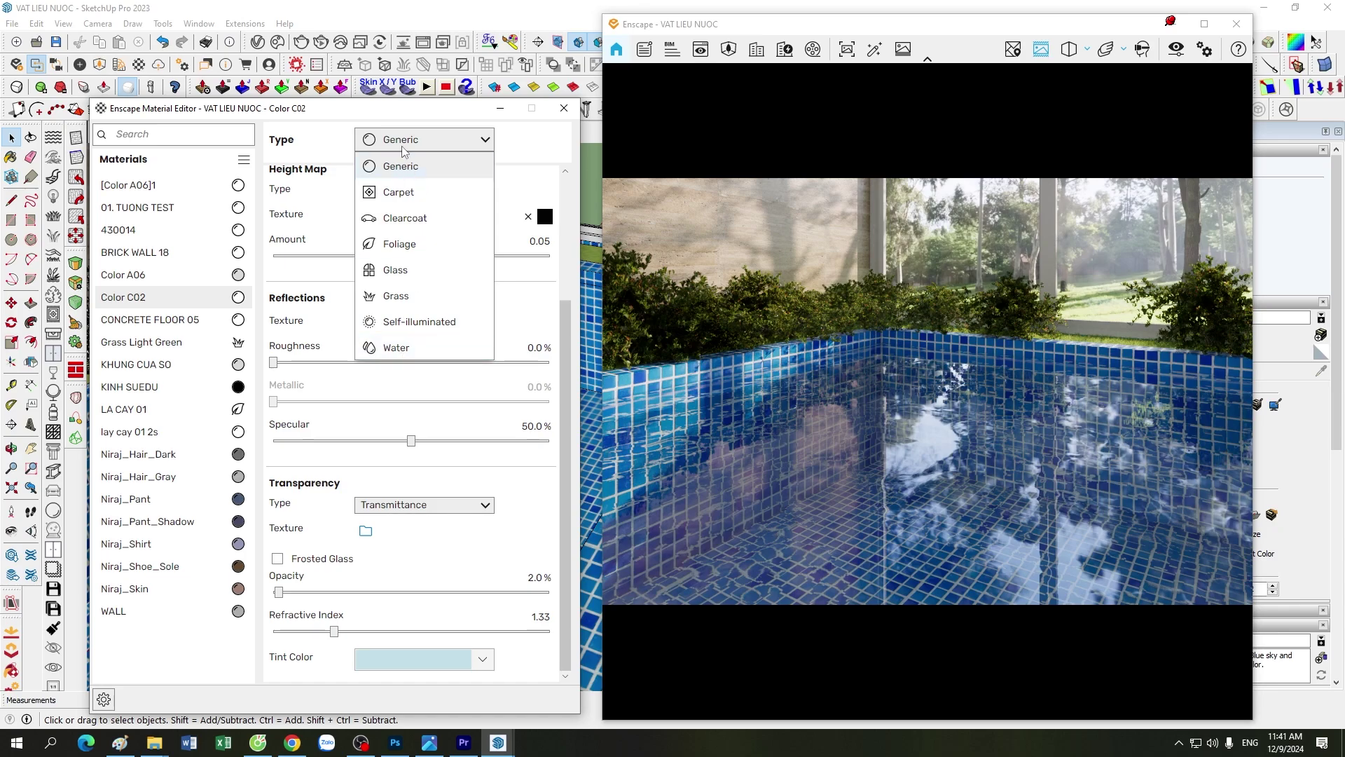
click(418, 117)
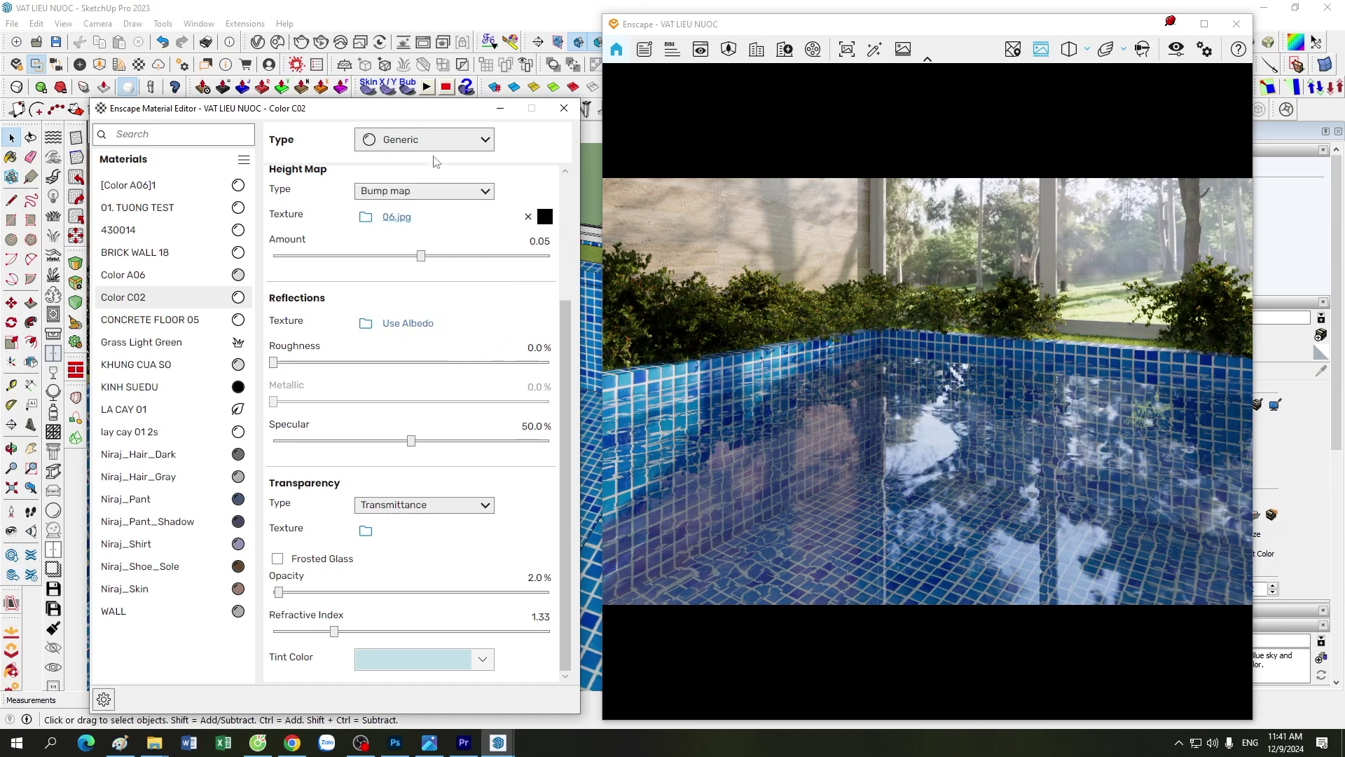
drag(557, 462, 566, 291)
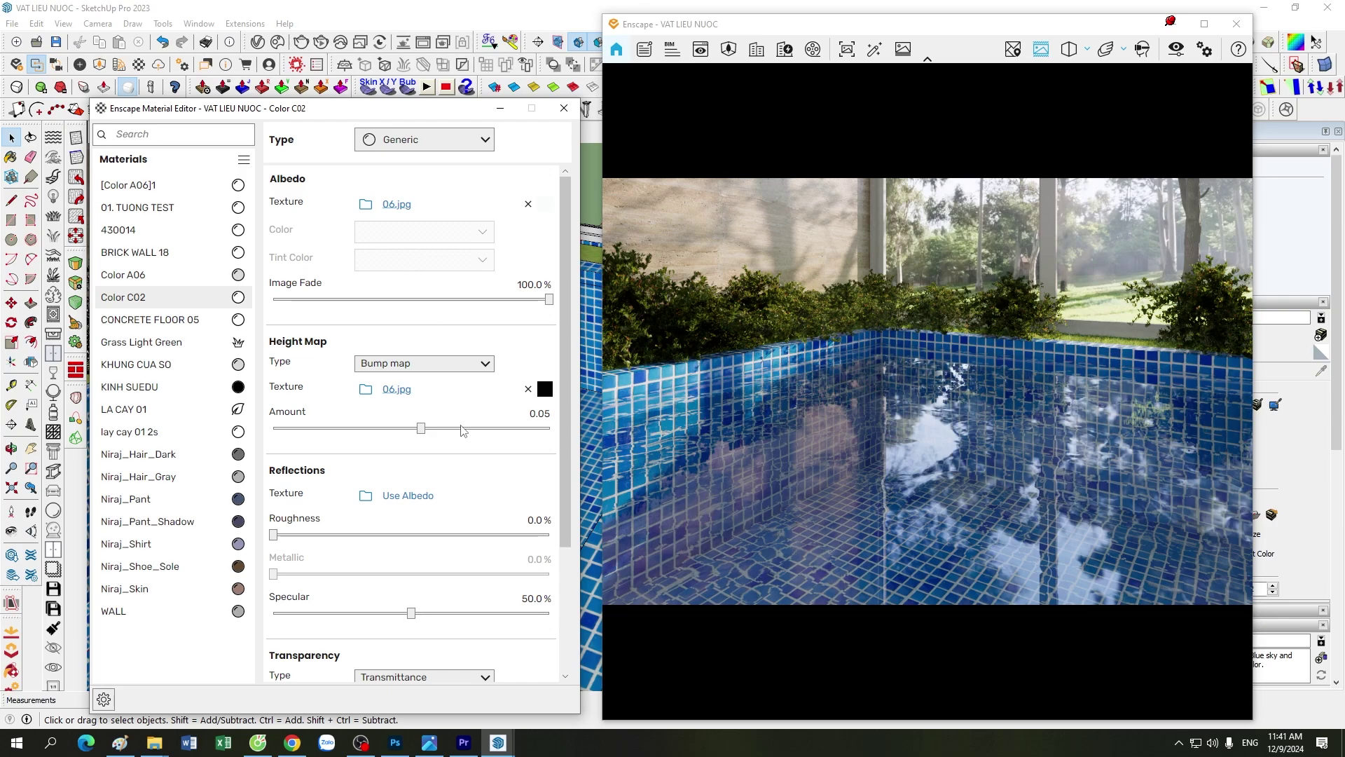
drag(562, 486, 576, 631)
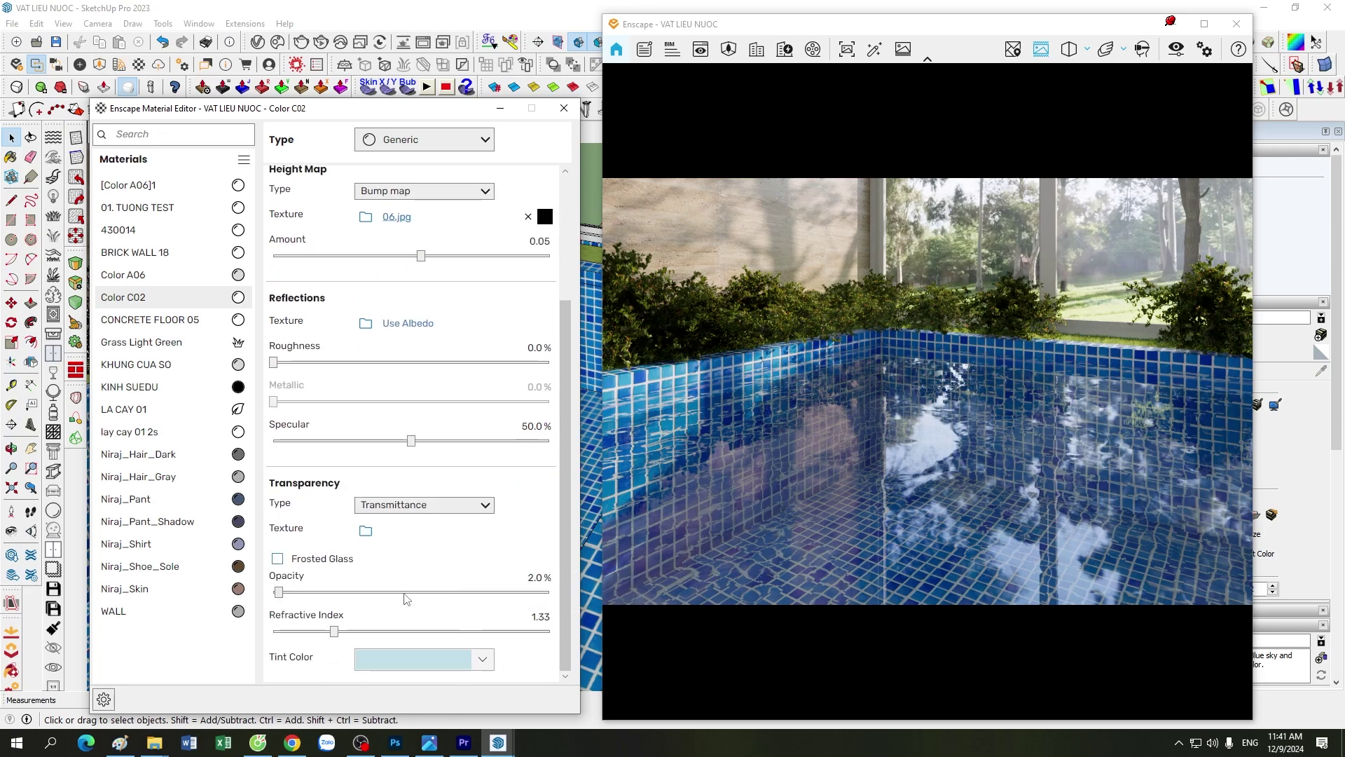
drag(565, 514, 573, 384)
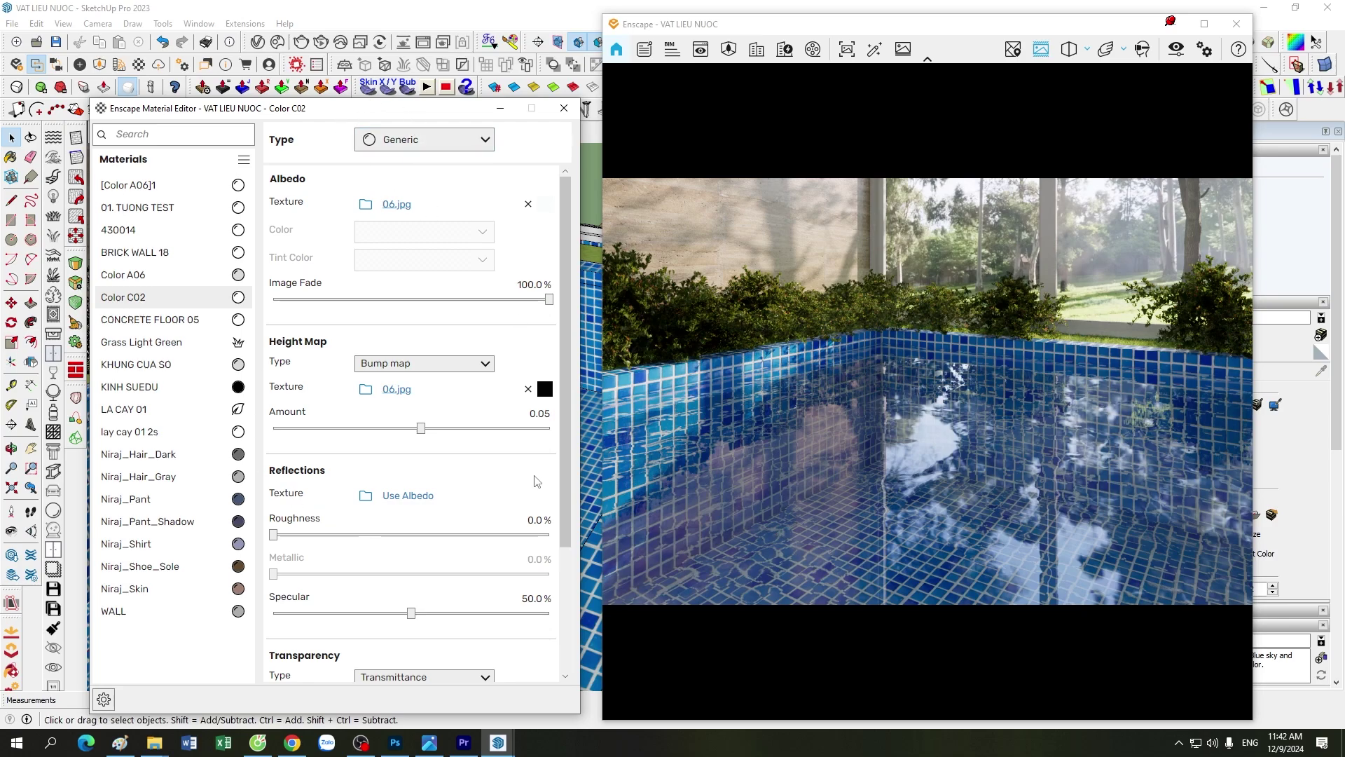
scroll(562, 465, down, 3)
scroll(562, 465, up, 3)
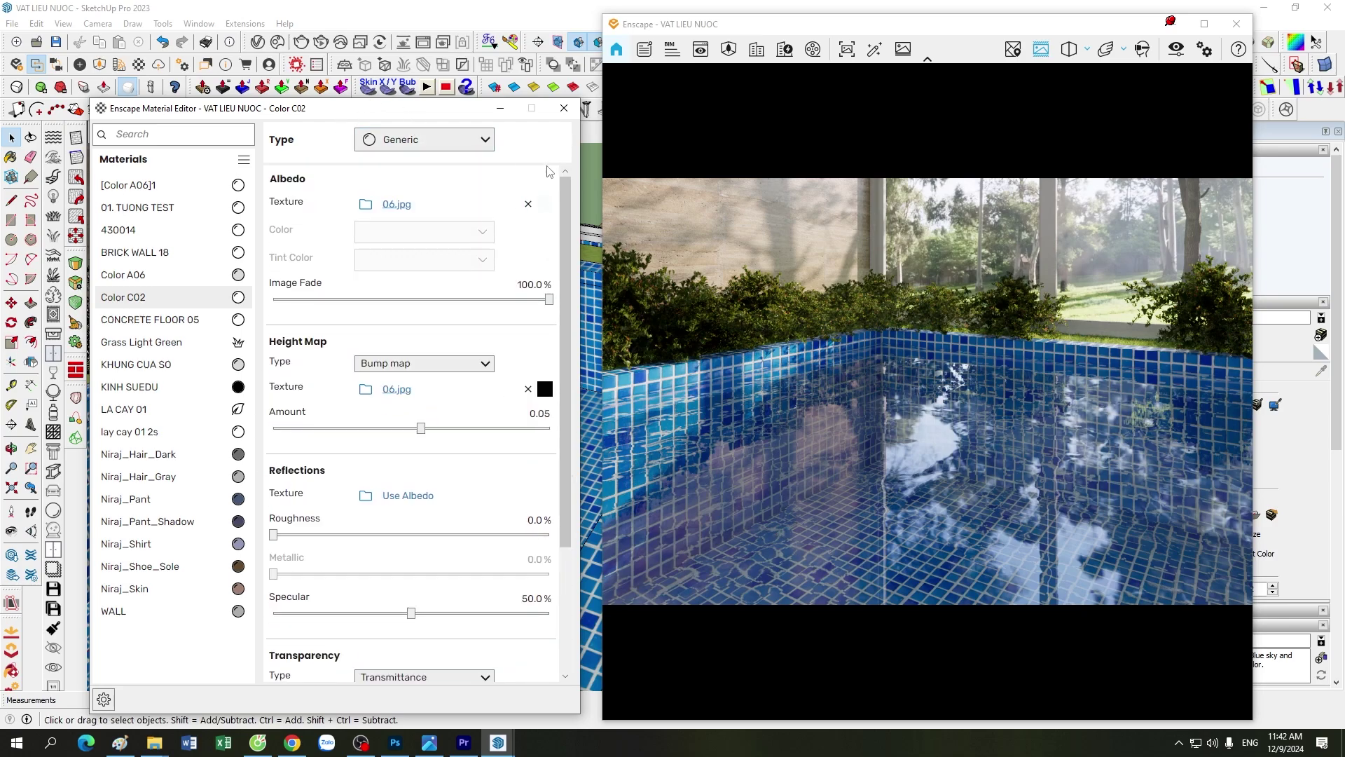
Step: Preview the 06.jpg water texture full-size, then return to the Enscape windows
click(396, 204)
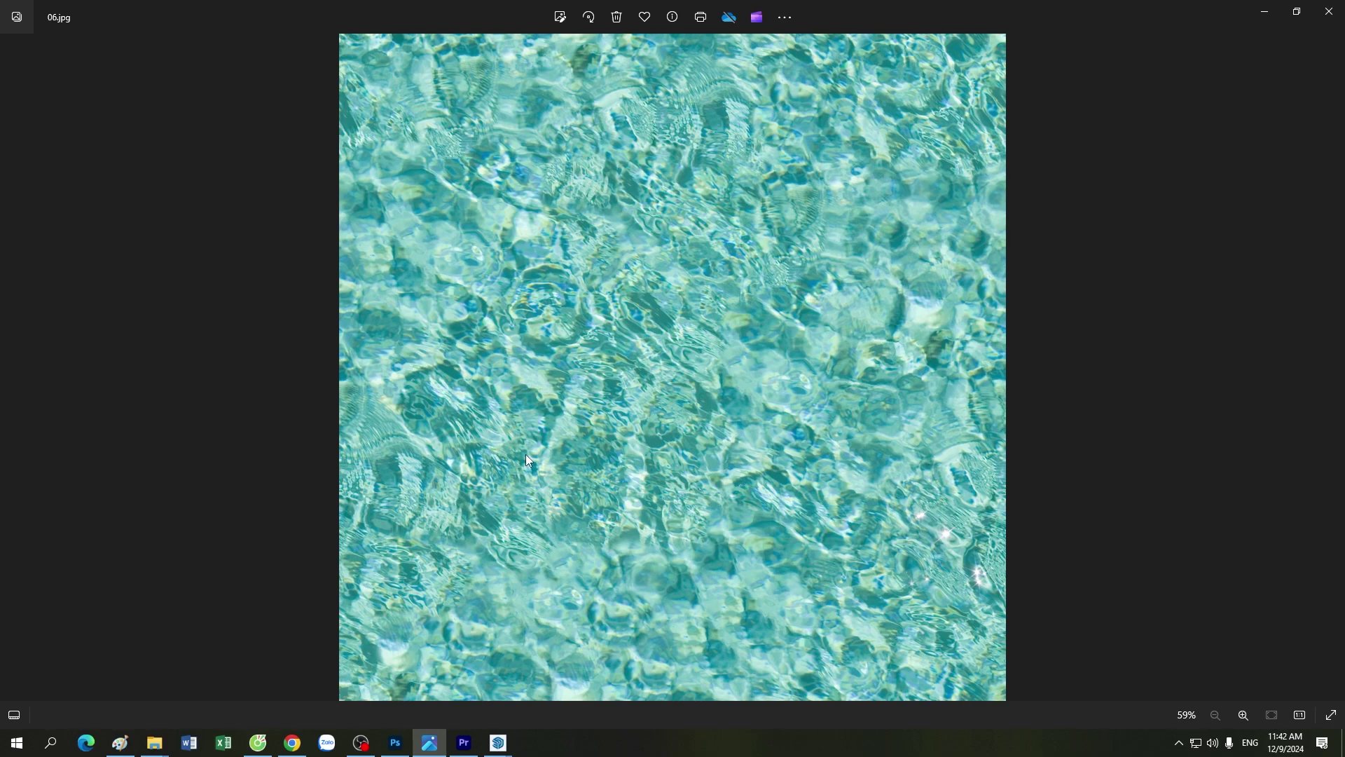
mouse_move(498, 743)
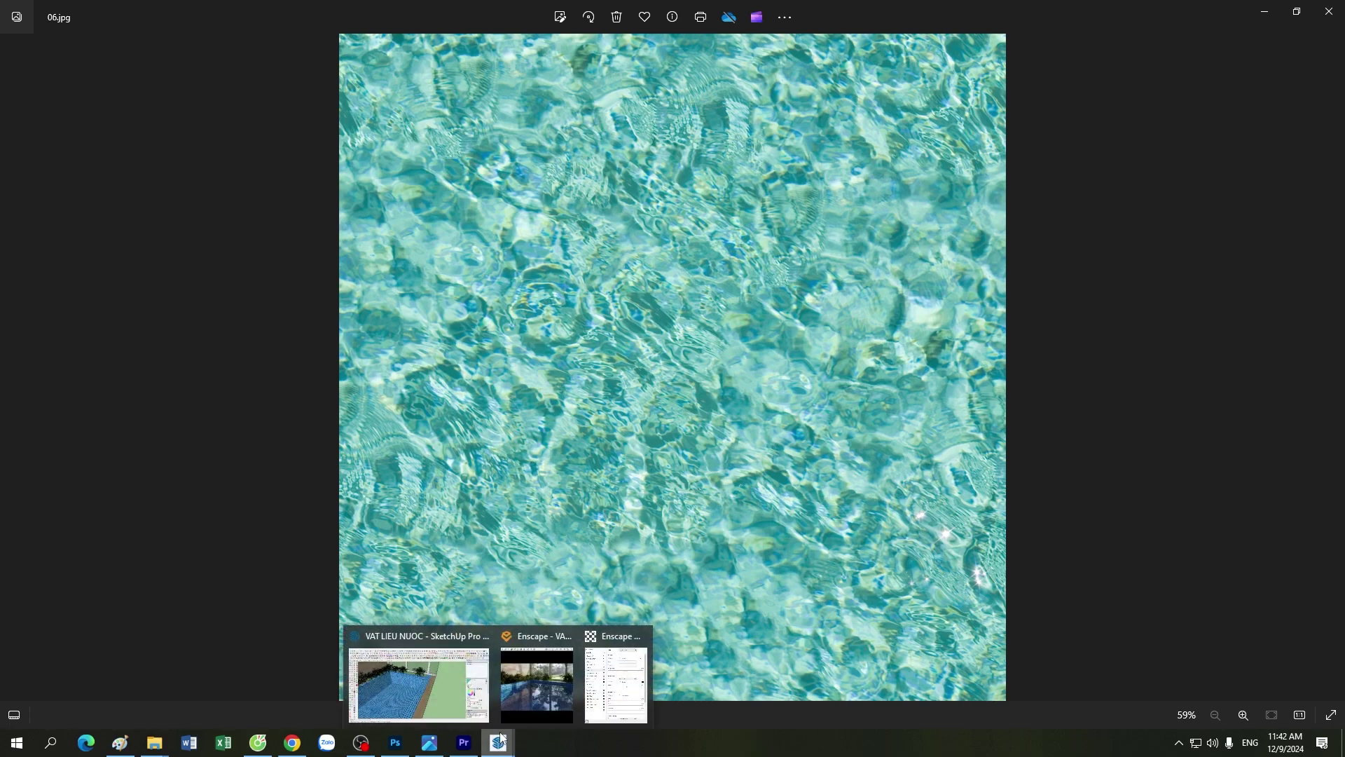
click(536, 683)
click(615, 683)
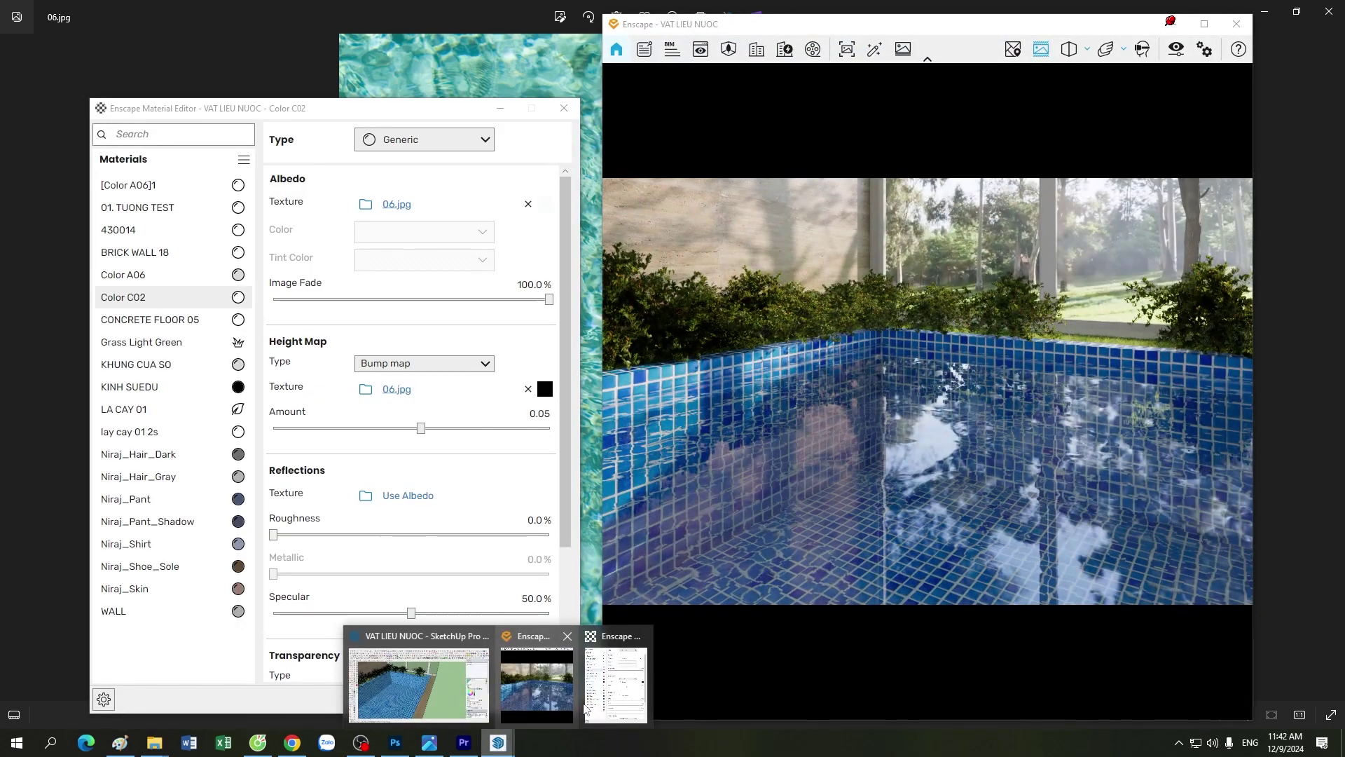
click(616, 683)
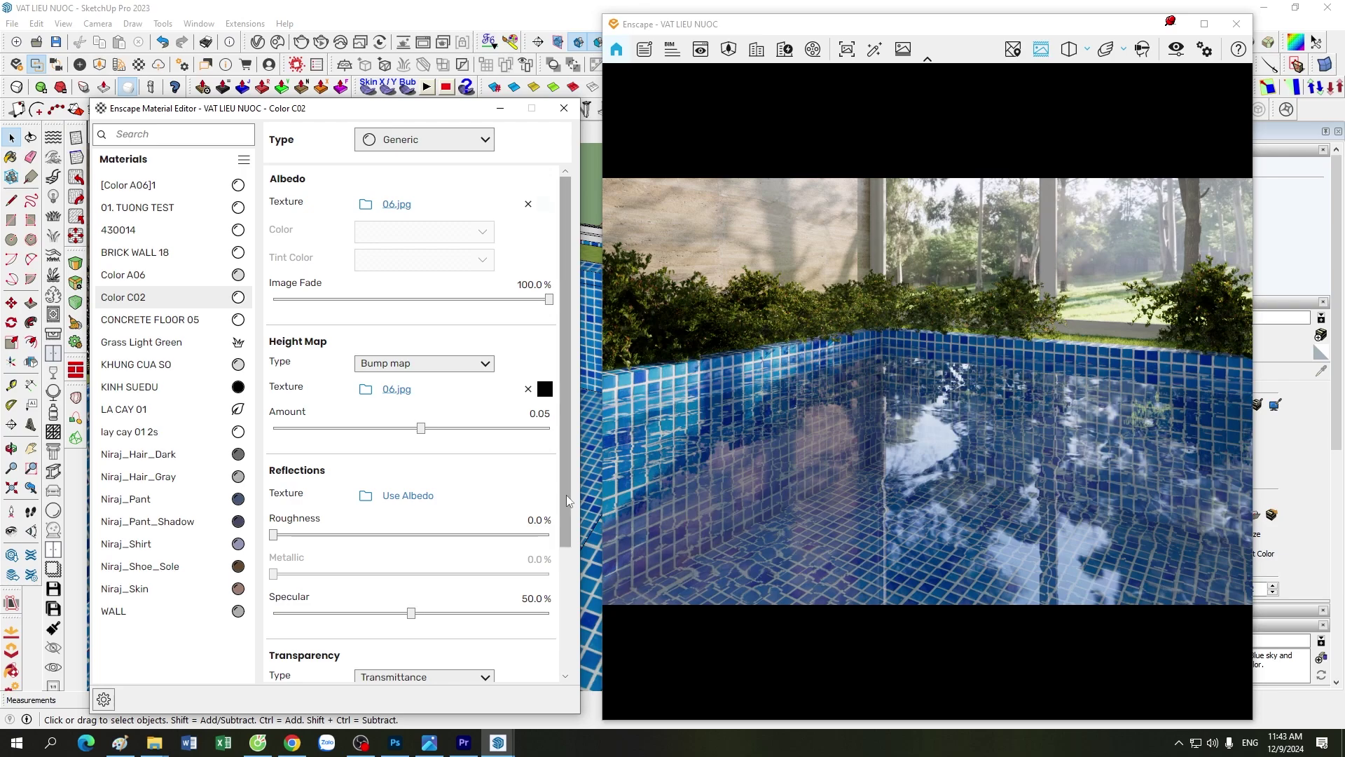
Step: Show the material type list for the Color C02 water material
click(425, 140)
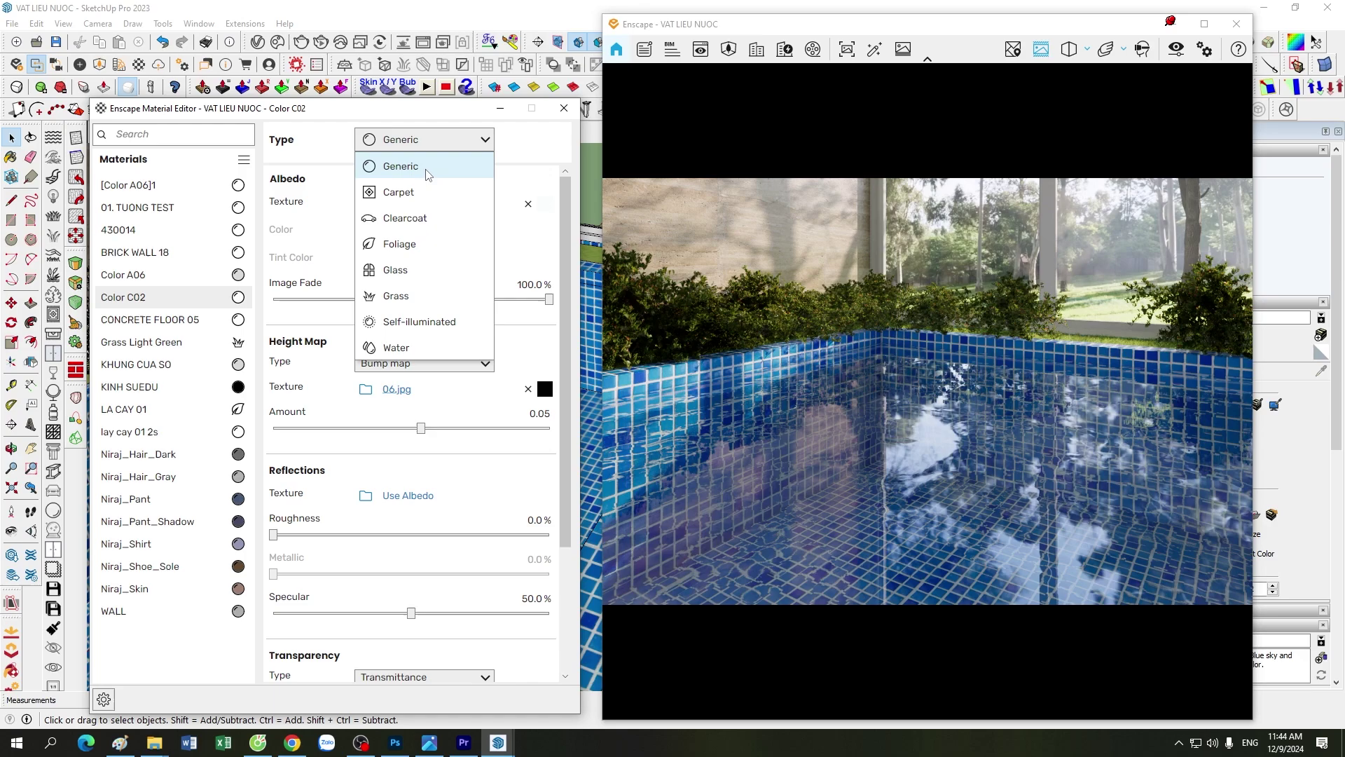
Step: Leave the type as Generic and check the Transparency section's 2.0% Opacity
click(430, 132)
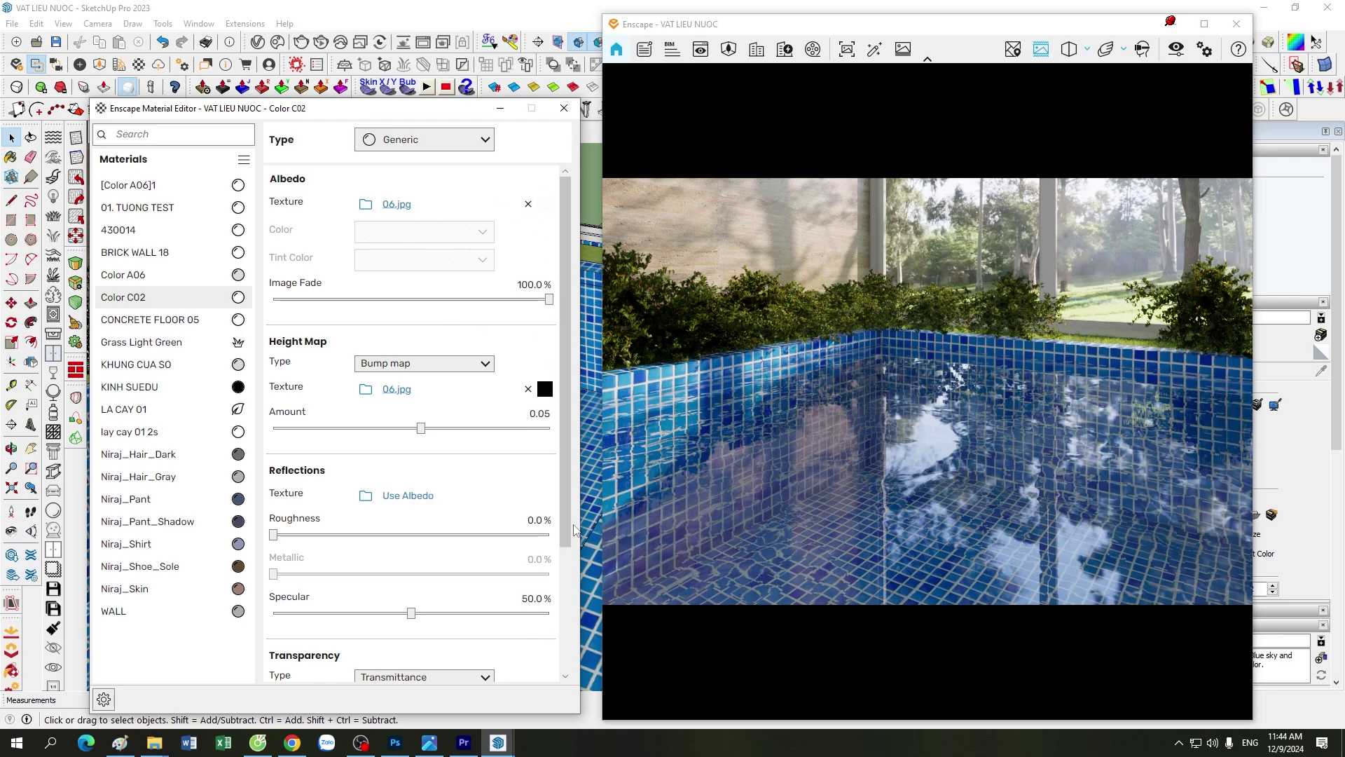
scroll(406, 524, down, 3)
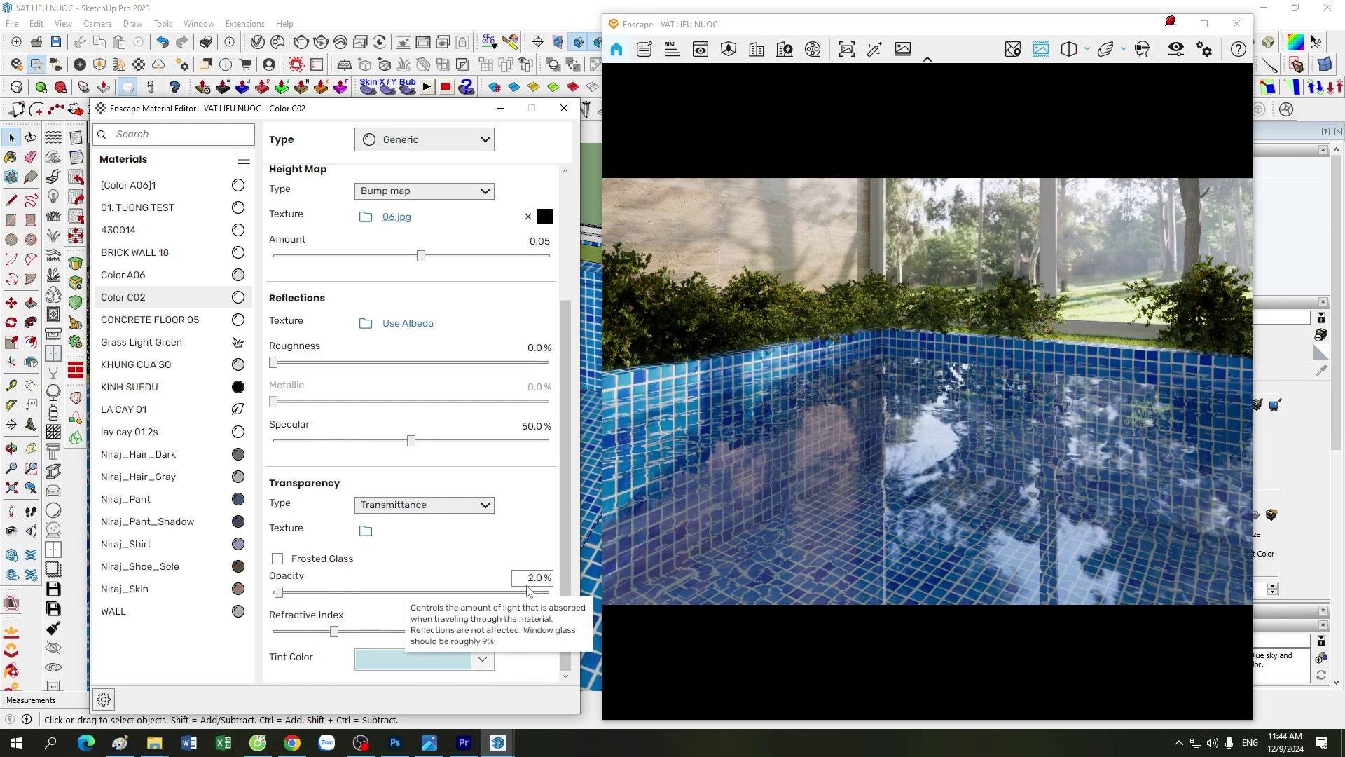
scroll(567, 506, up, 1)
scroll(562, 531, down, 1)
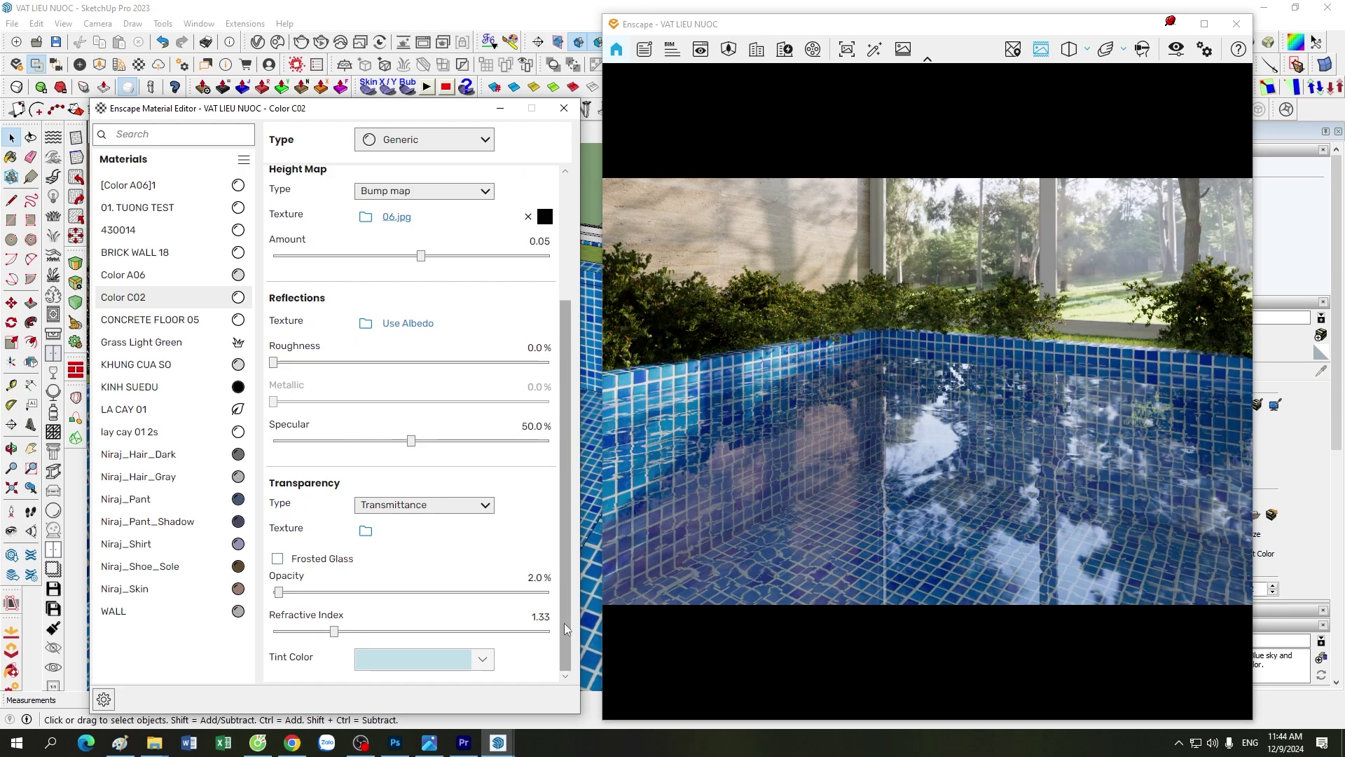
scroll(567, 643, up, 1)
scroll(570, 648, down, 1)
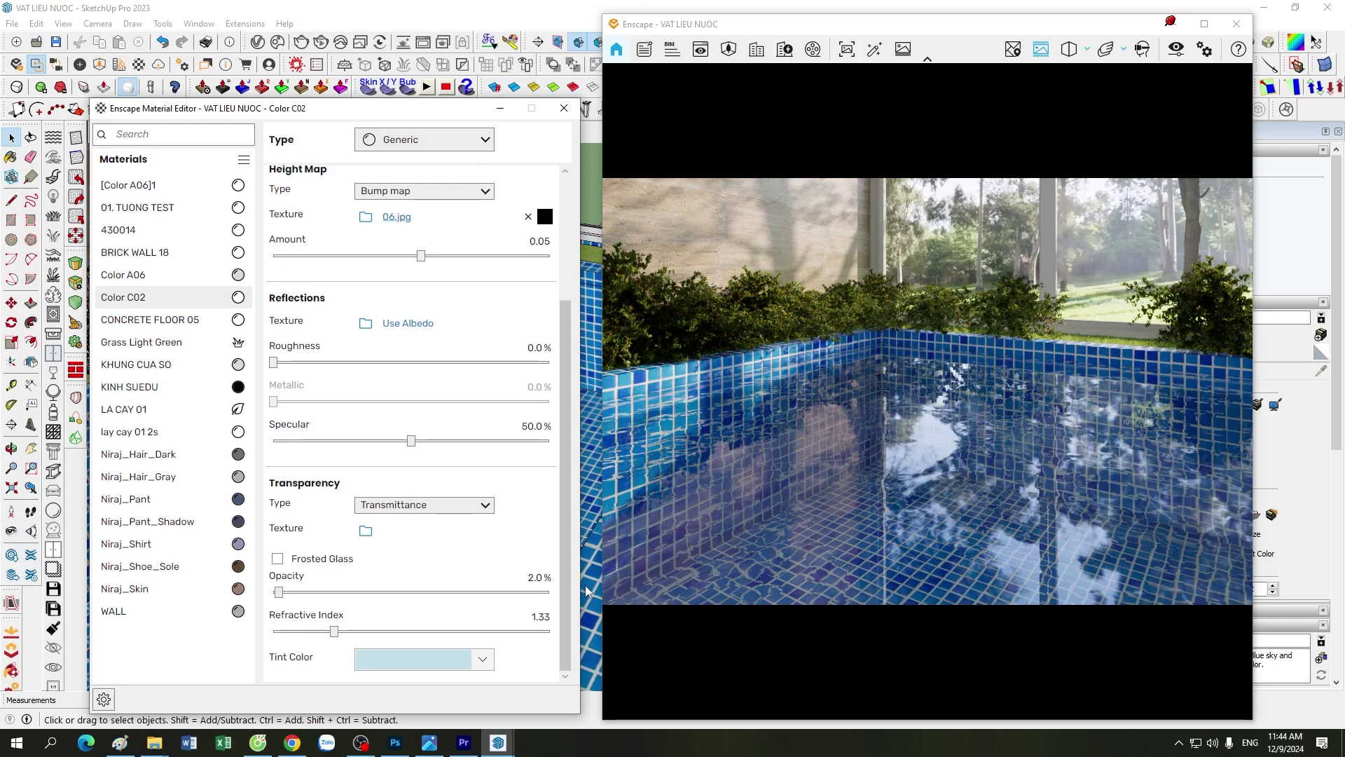
scroll(566, 518, up, 2)
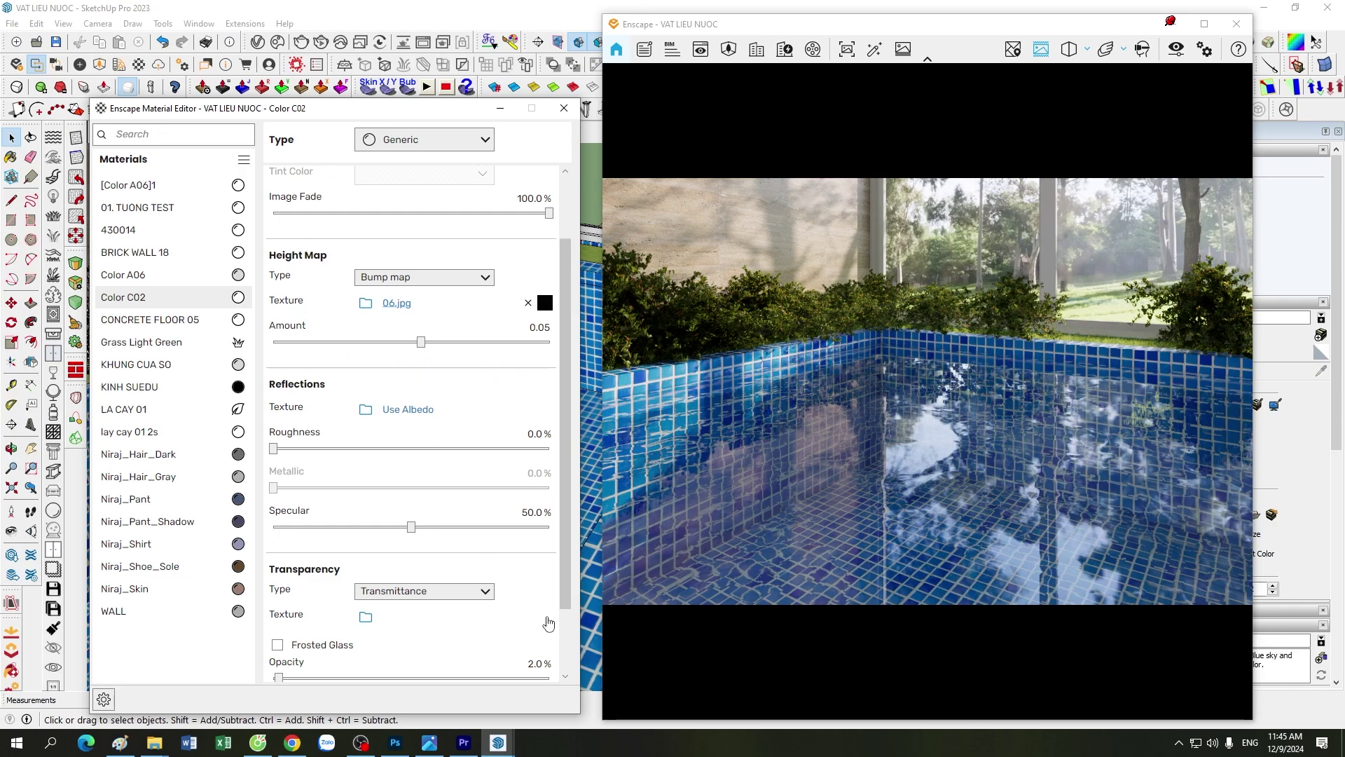
drag(566, 490, 566, 698)
click(482, 660)
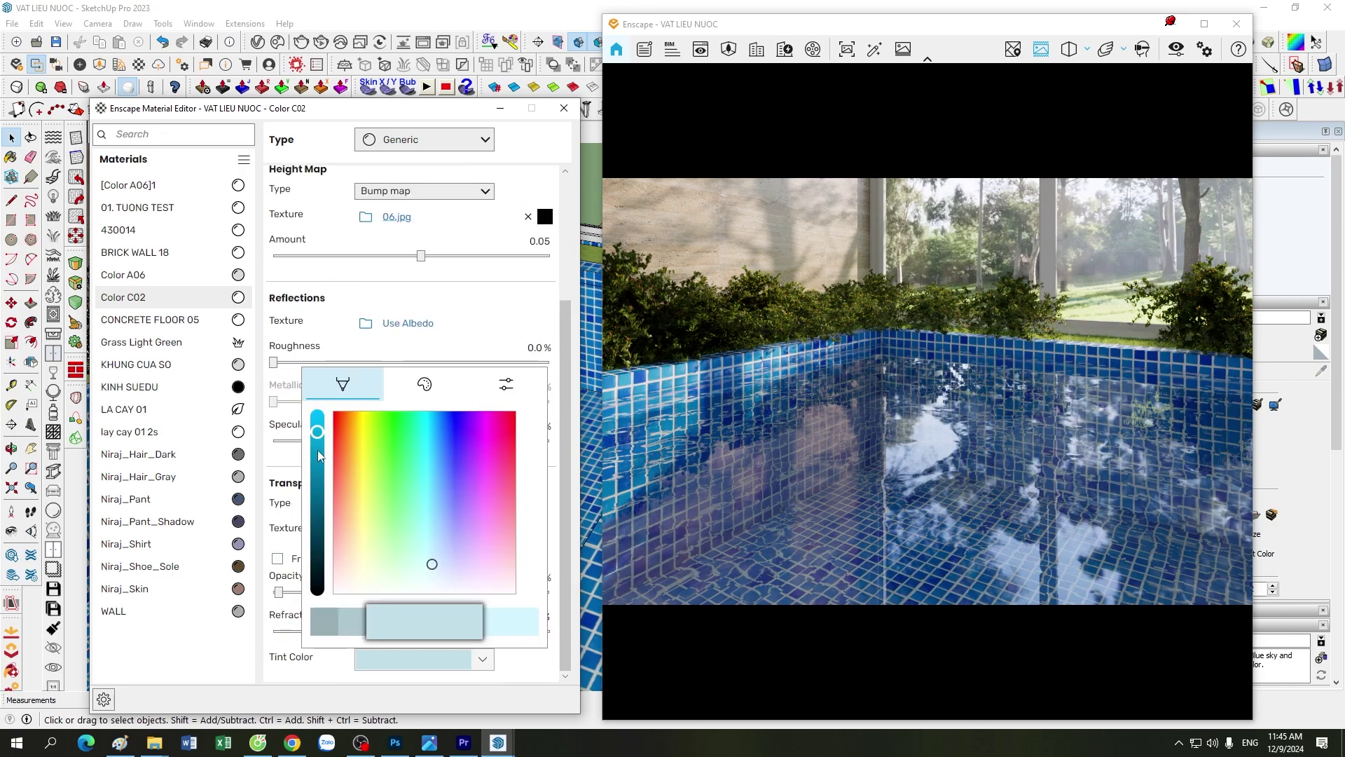
click(405, 280)
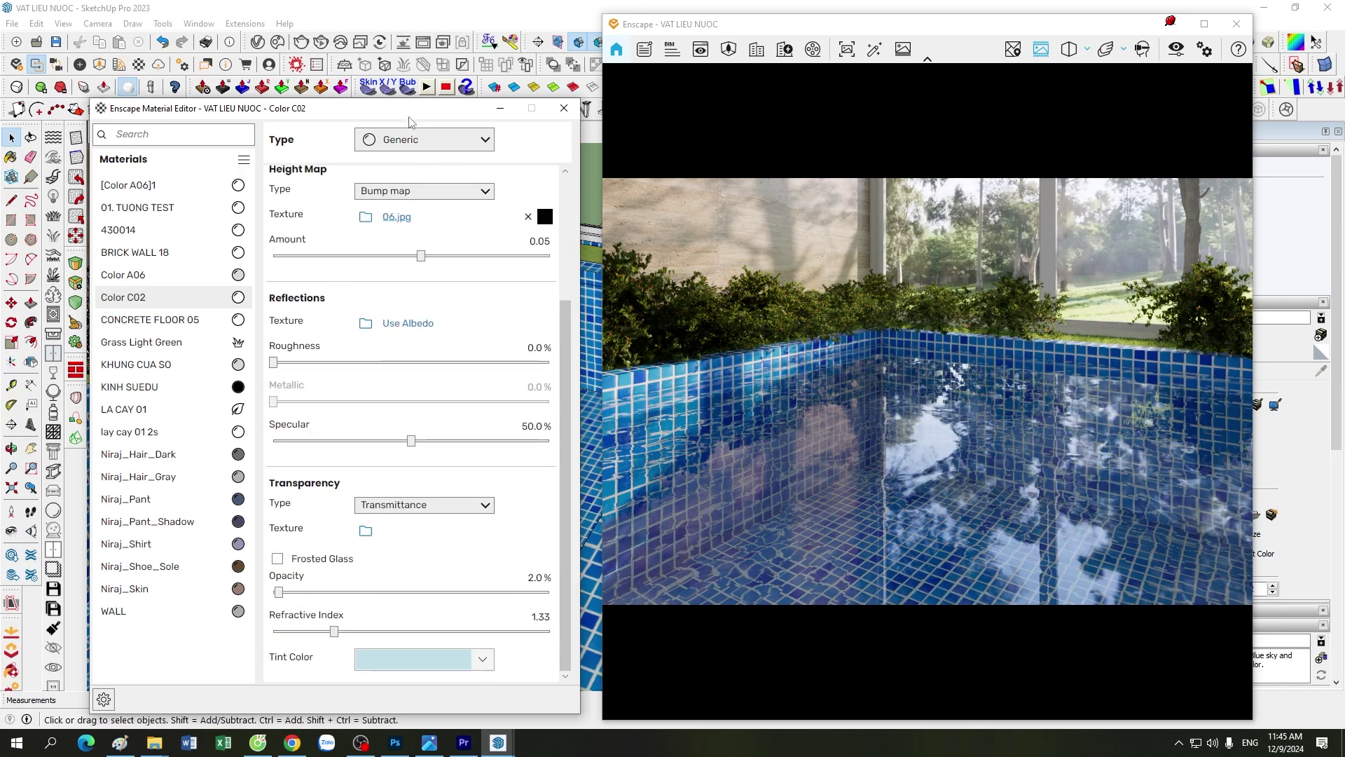